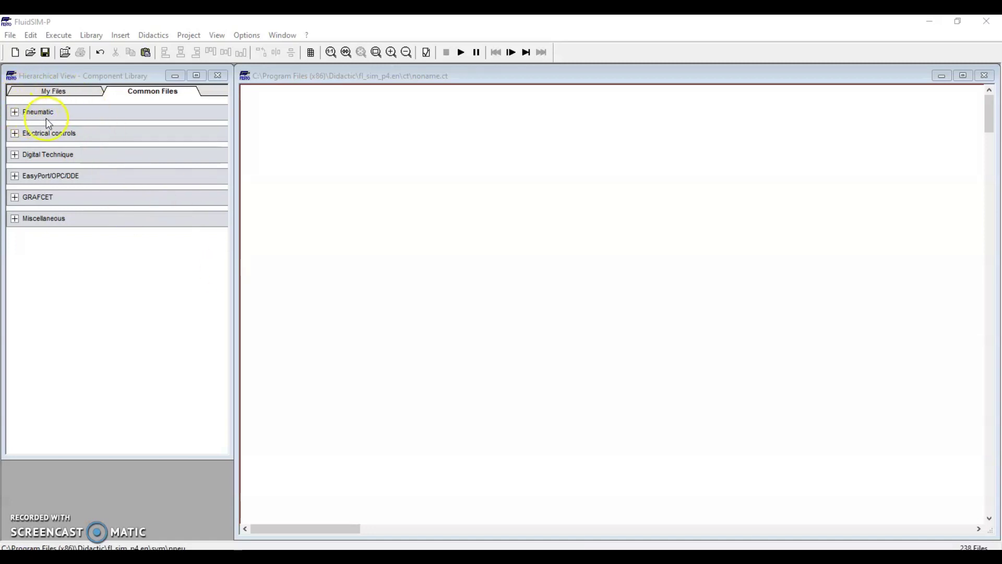
# - Place a compressed air supply from the pneumatic supply elements in the lower part of the empty circuit drawing
pyautogui.click(15, 112)
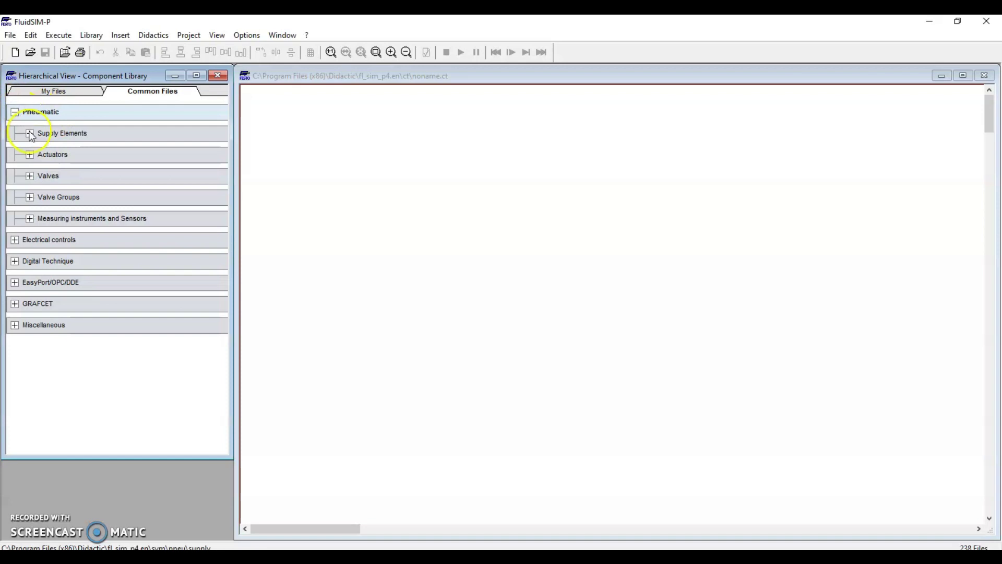
pyautogui.click(29, 133)
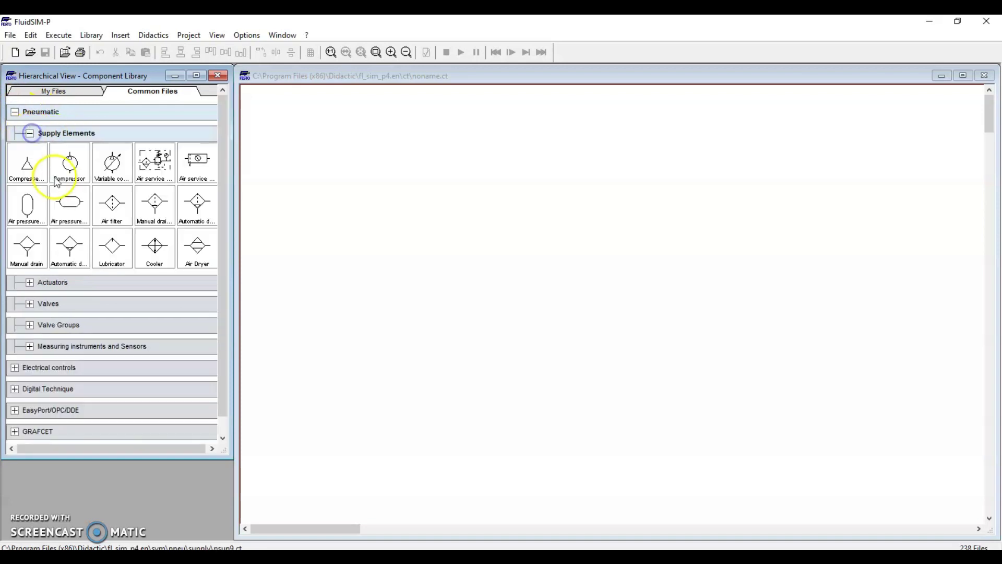
pyautogui.moveTo(28, 162); pyautogui.dragTo(462, 373)
pyautogui.click(465, 325)
pyautogui.click(29, 134)
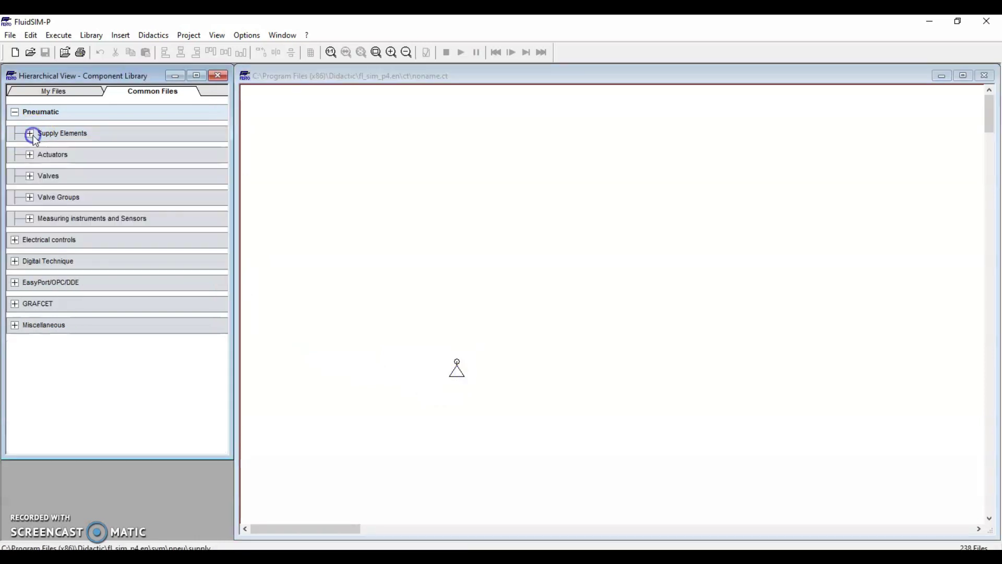
# - Place a single acting cylinder from the pneumatic actuators above the compressed air supply
pyautogui.click(30, 155)
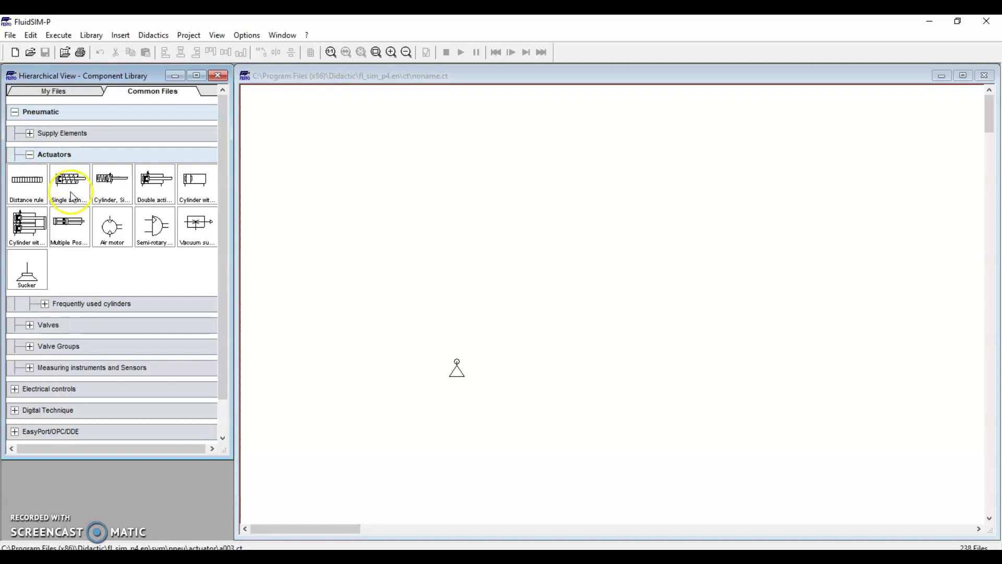
pyautogui.moveTo(65, 177); pyautogui.dragTo(500, 185)
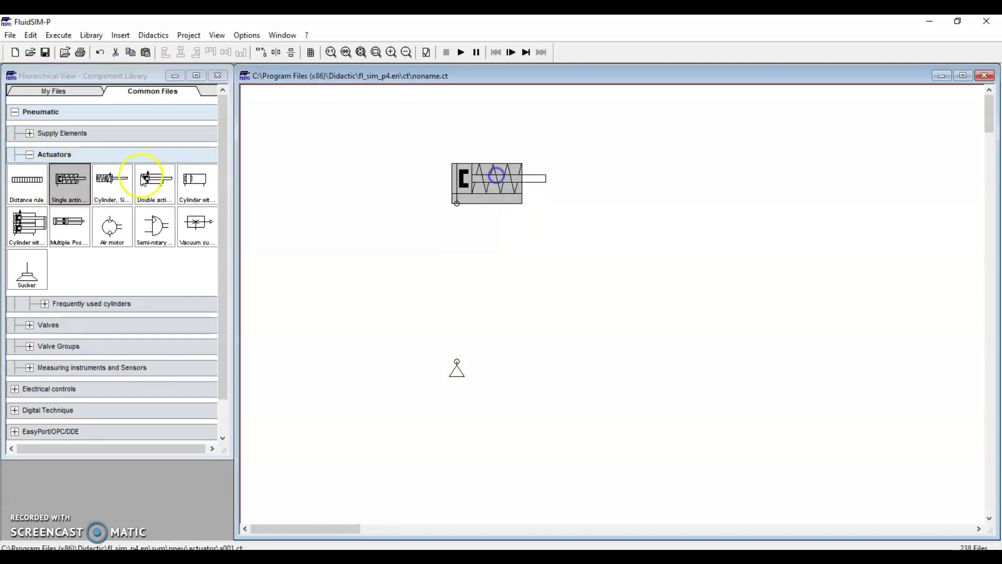
pyautogui.click(30, 155)
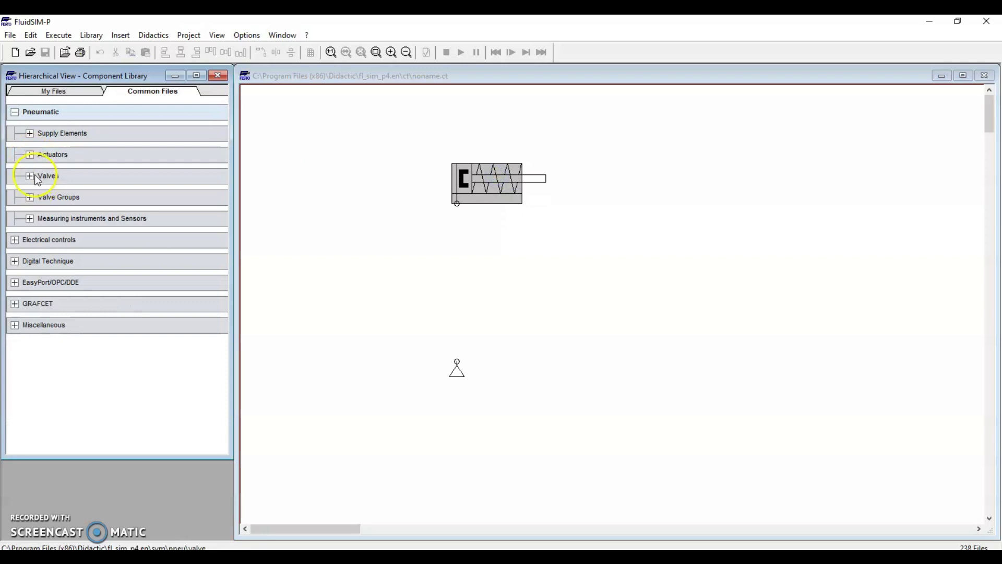
# - Place a configurable 3/n way valve between the cylinder and the compressed air supply
pyautogui.click(30, 176)
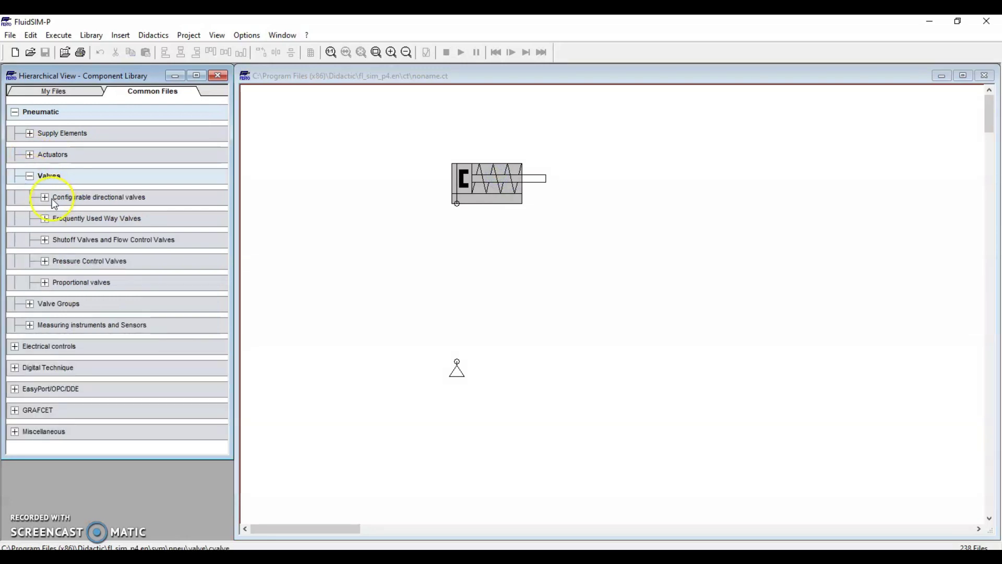
pyautogui.click(45, 197)
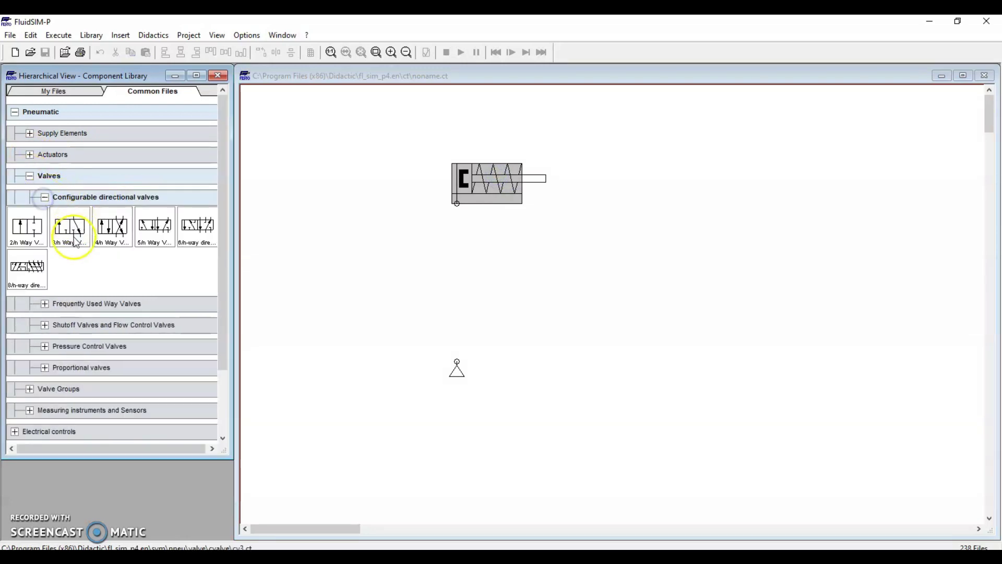
pyautogui.moveTo(73, 217); pyautogui.dragTo(461, 284)
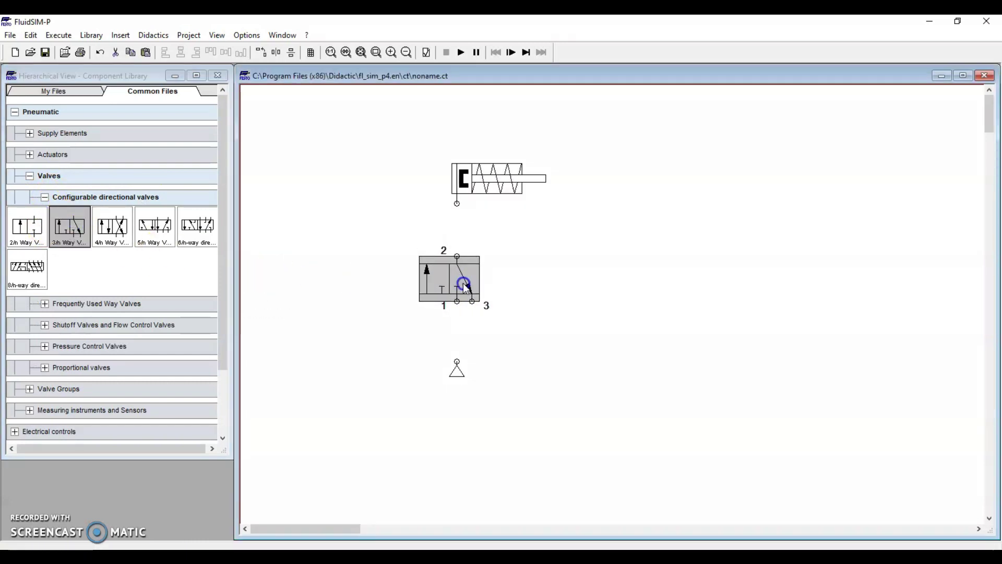
pyautogui.click(560, 311)
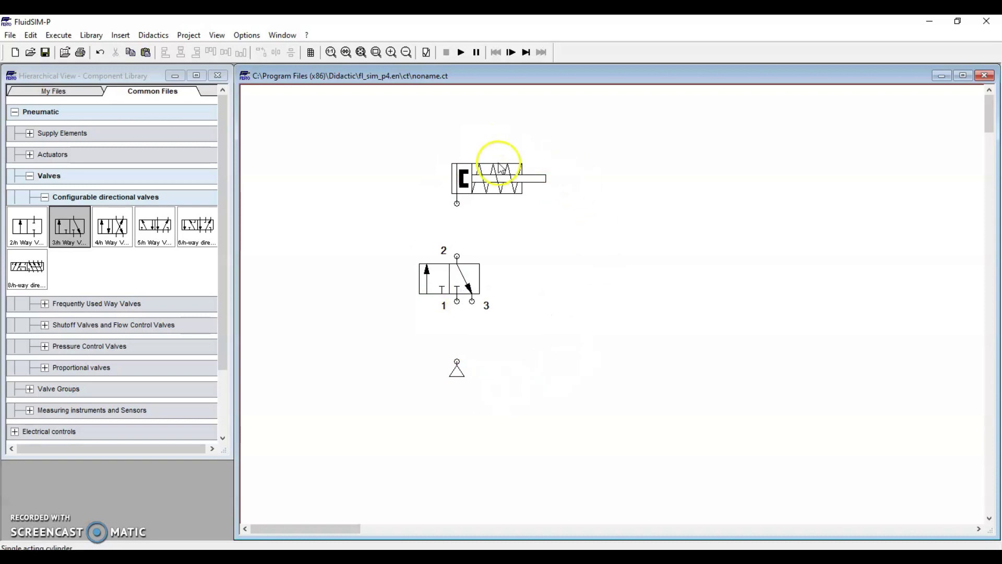
# - Connect the air supply to valve port 1 and valve port 2 to the cylinder's inlet
pyautogui.moveTo(500, 169)
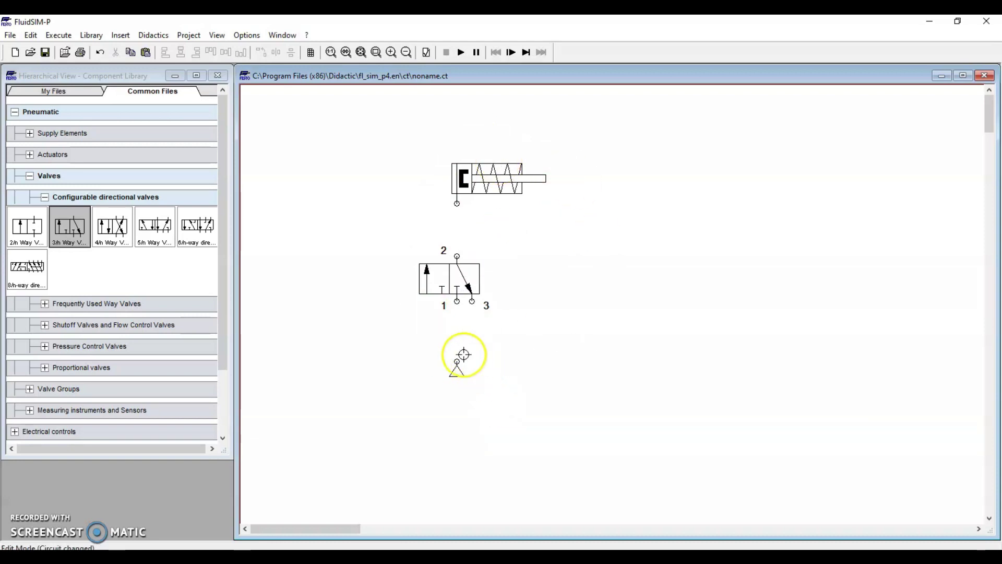
pyautogui.moveTo(462, 359); pyautogui.dragTo(457, 302)
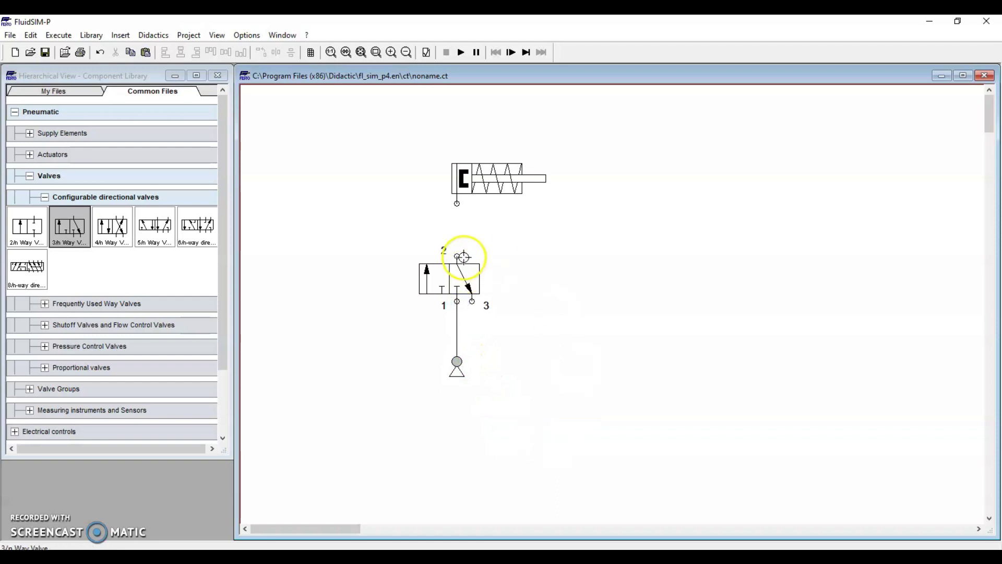
pyautogui.moveTo(458, 254); pyautogui.dragTo(457, 204)
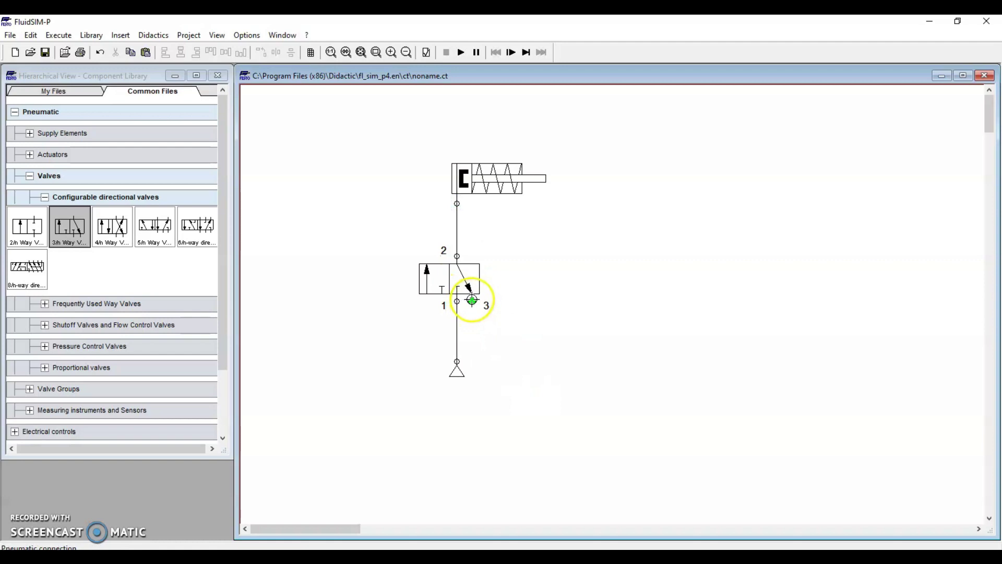
# - Set the terminator of valve port 3 to the plain triangle exhaust symbol
pyautogui.moveTo(473, 301); pyautogui.dragTo(473, 303)
pyautogui.doubleClick(472, 301)
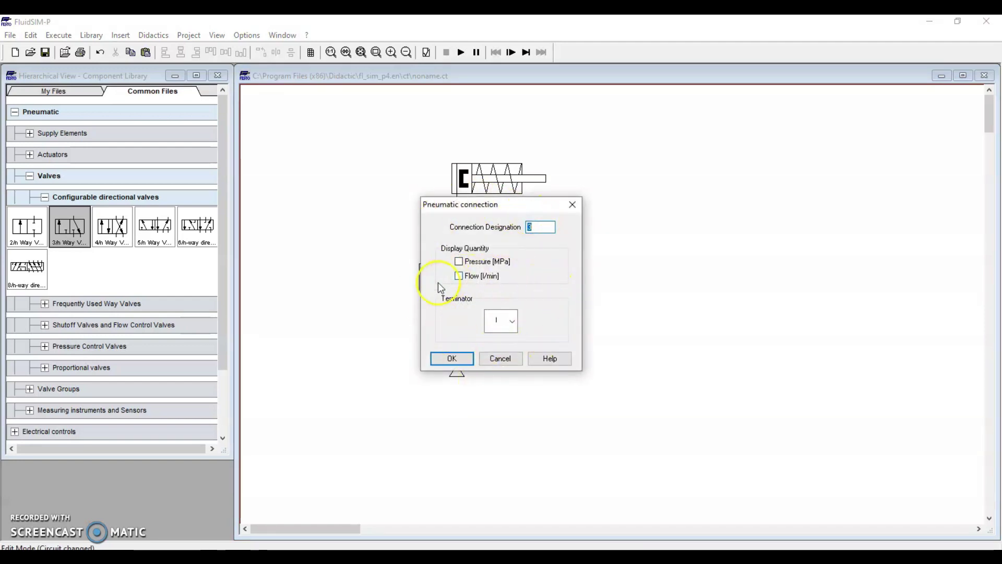
pyautogui.click(512, 321)
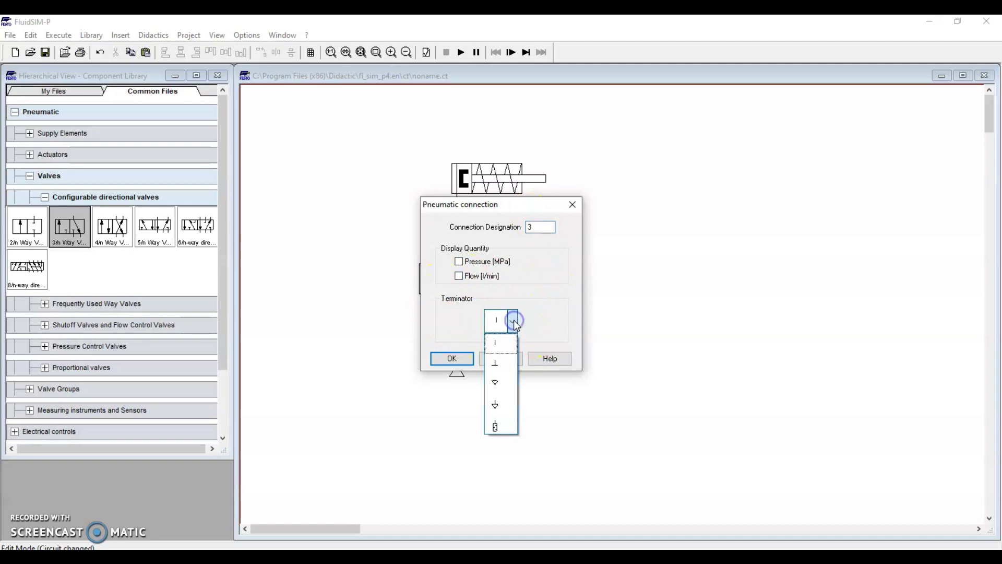
pyautogui.click(496, 388)
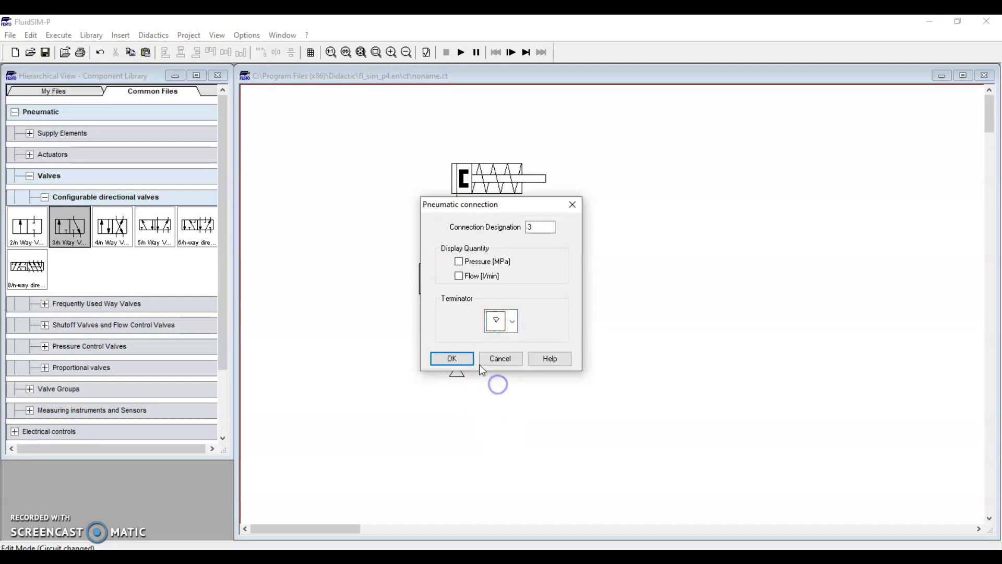
pyautogui.click(444, 358)
pyautogui.click(417, 398)
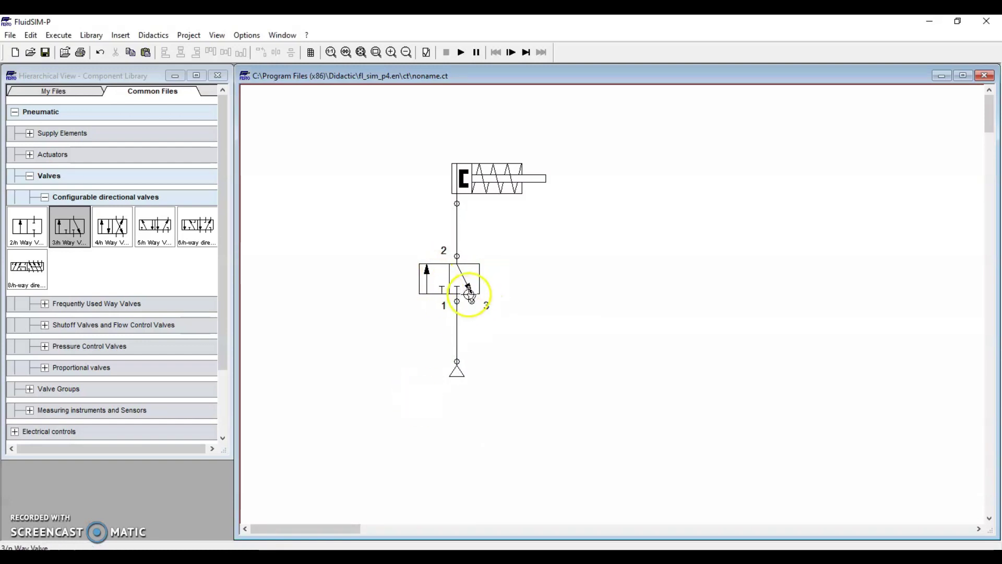
# - Configure the 3/n way valve with an electrical solenoid as left actuation and a spring return as right actuation
pyautogui.click(441, 283)
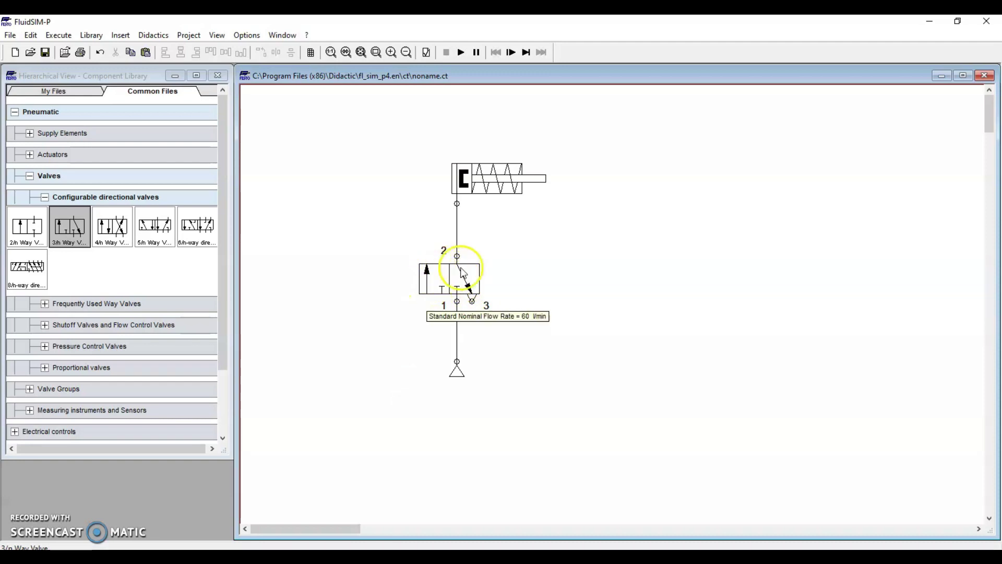
pyautogui.doubleClick(442, 281)
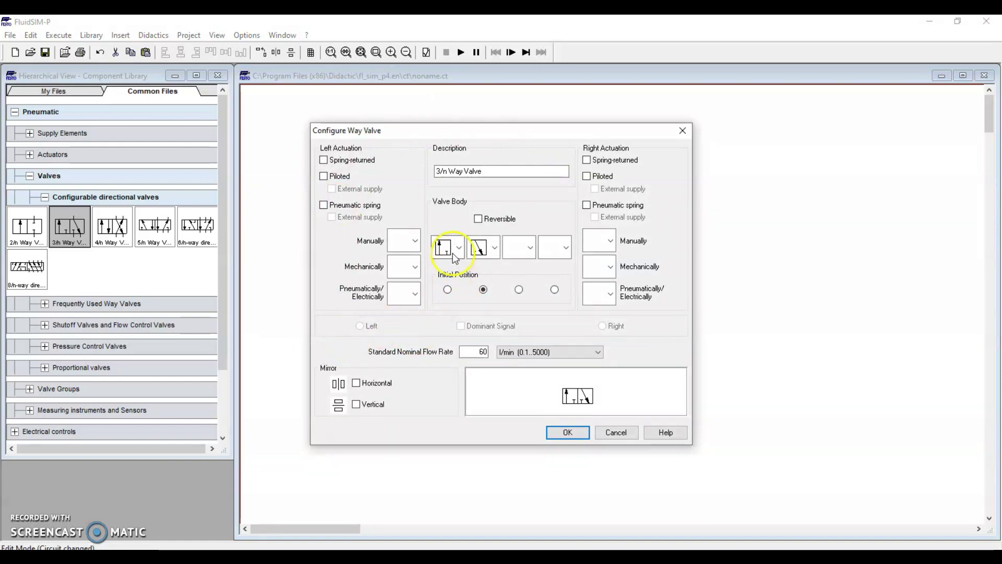
pyautogui.click(418, 291)
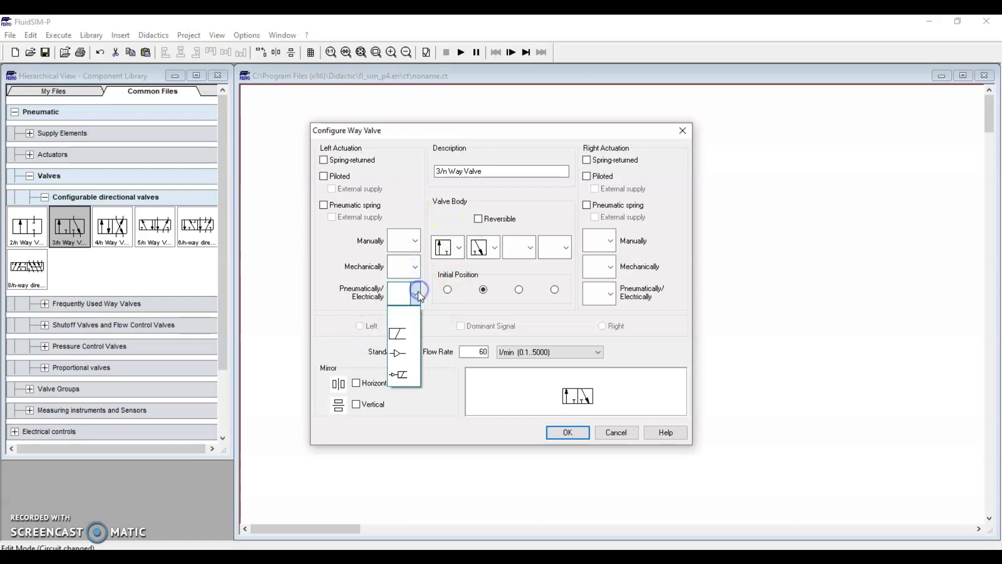
pyautogui.click(397, 334)
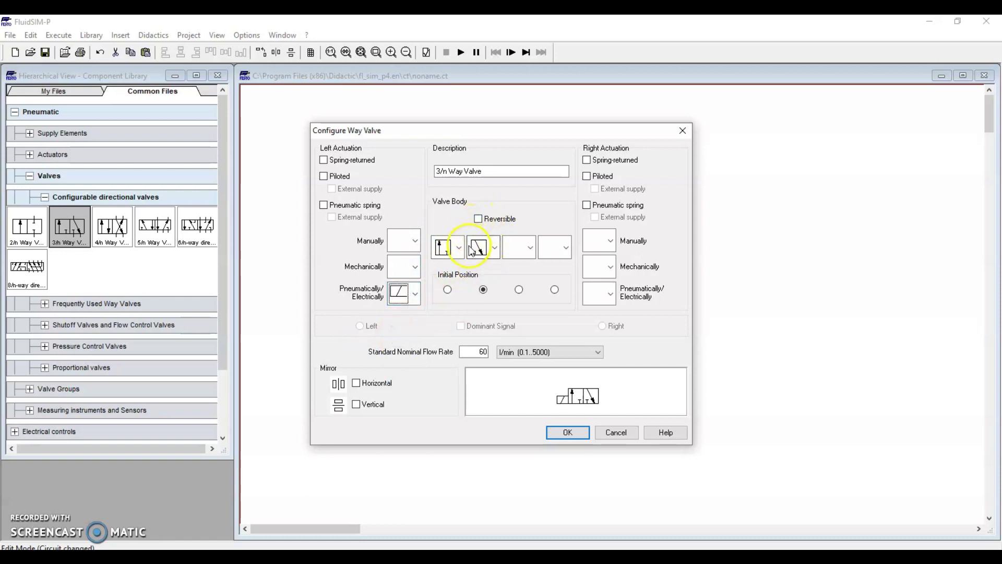
pyautogui.click(587, 160)
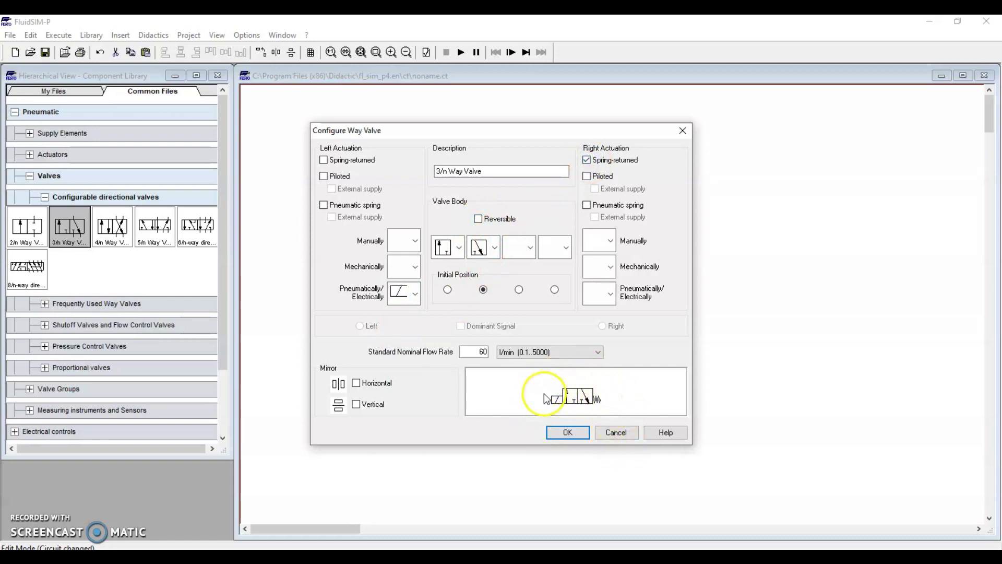
pyautogui.click(568, 432)
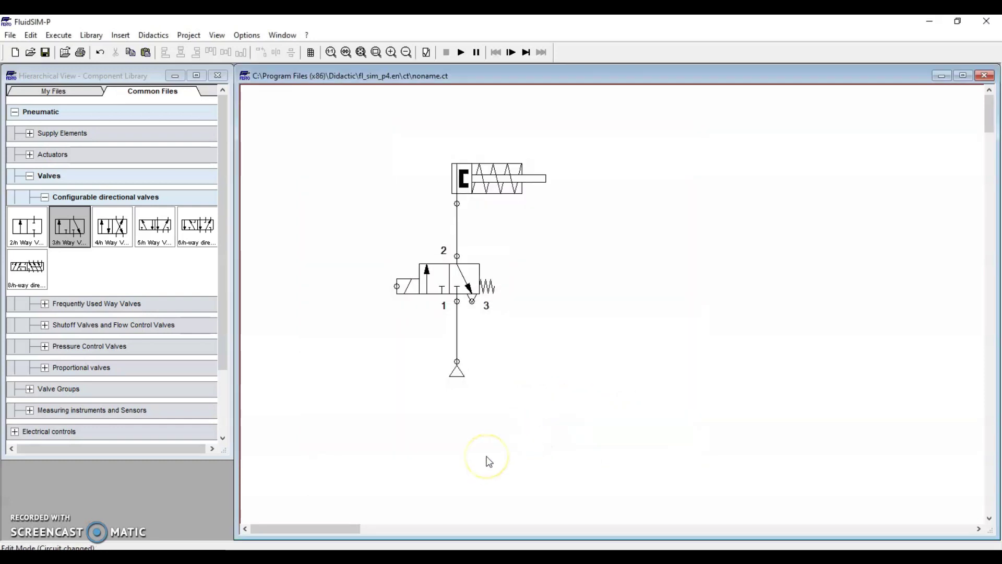
# - Turn off Sensing for the single acting cylinder, review its stroke parameter and accept the configuration
pyautogui.doubleClick(495, 183)
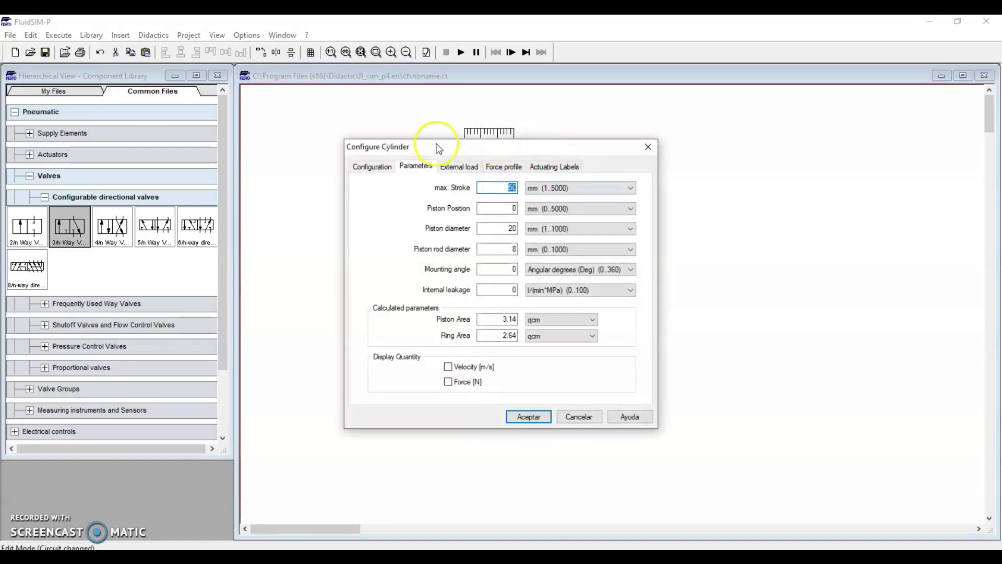
pyautogui.click(384, 163)
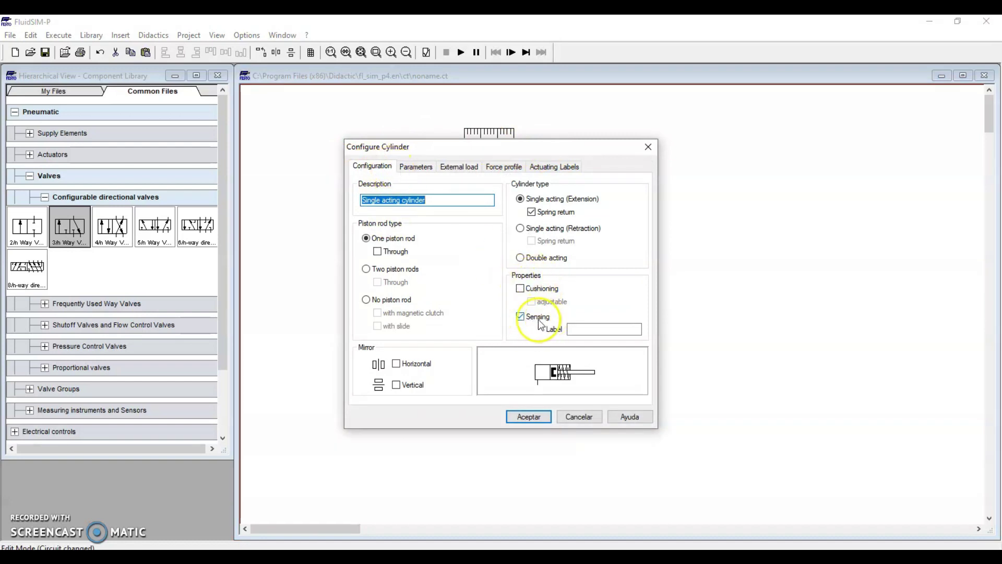
pyautogui.click(521, 317)
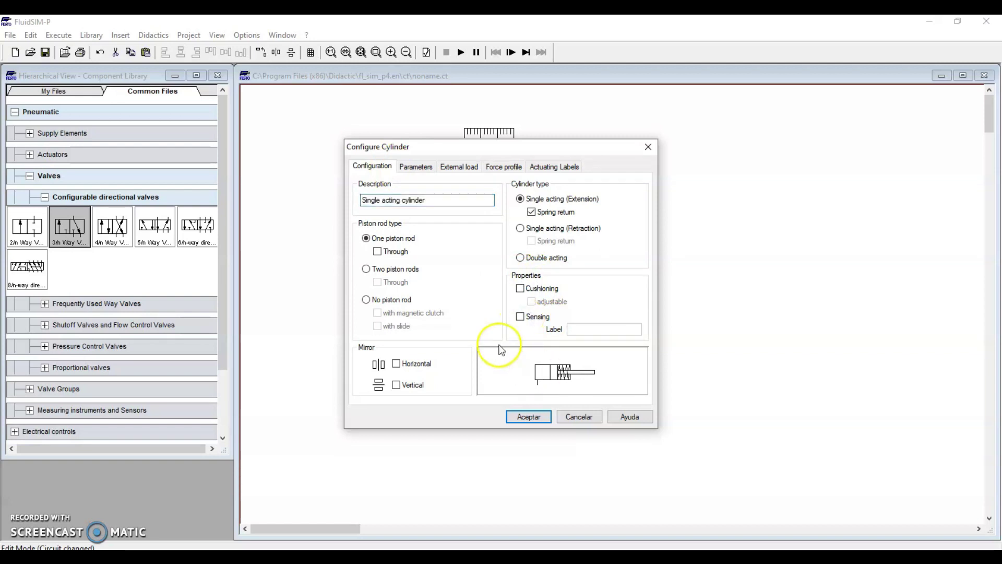
pyautogui.click(416, 166)
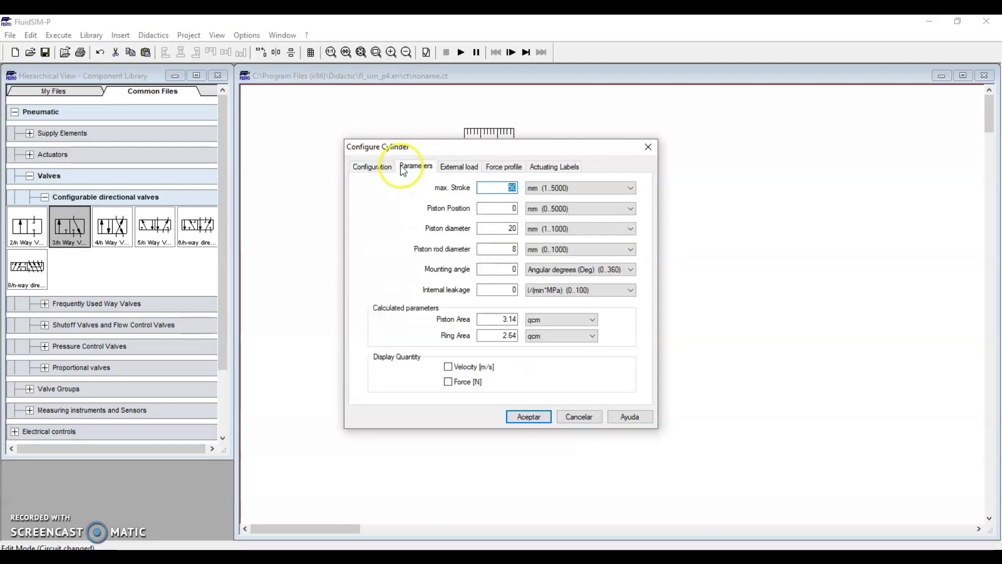
pyautogui.click(508, 188)
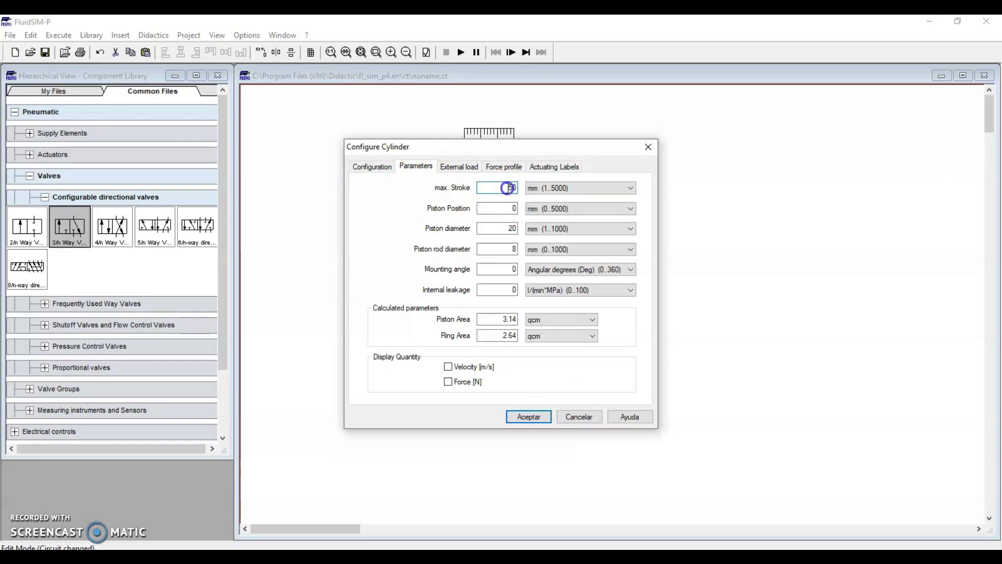
pyautogui.doubleClick(515, 188)
pyautogui.click(538, 418)
pyautogui.click(582, 167)
# - Move the whole pneumatic circuit together toward the upper left of the drawing area
pyautogui.click(433, 421)
pyautogui.moveTo(433, 420); pyautogui.dragTo(382, 420)
pyautogui.moveTo(468, 280); pyautogui.dragTo(366, 215)
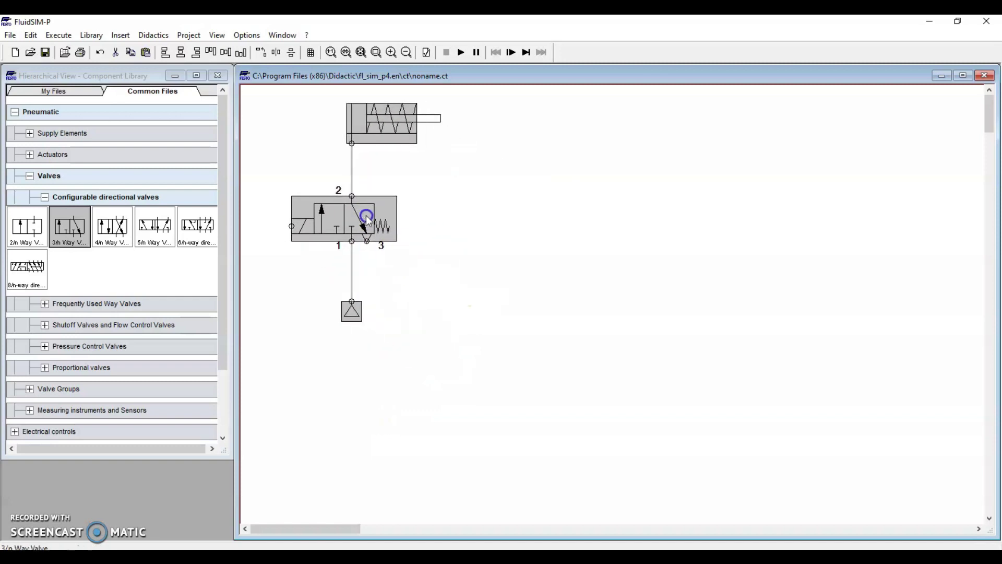
pyautogui.click(449, 276)
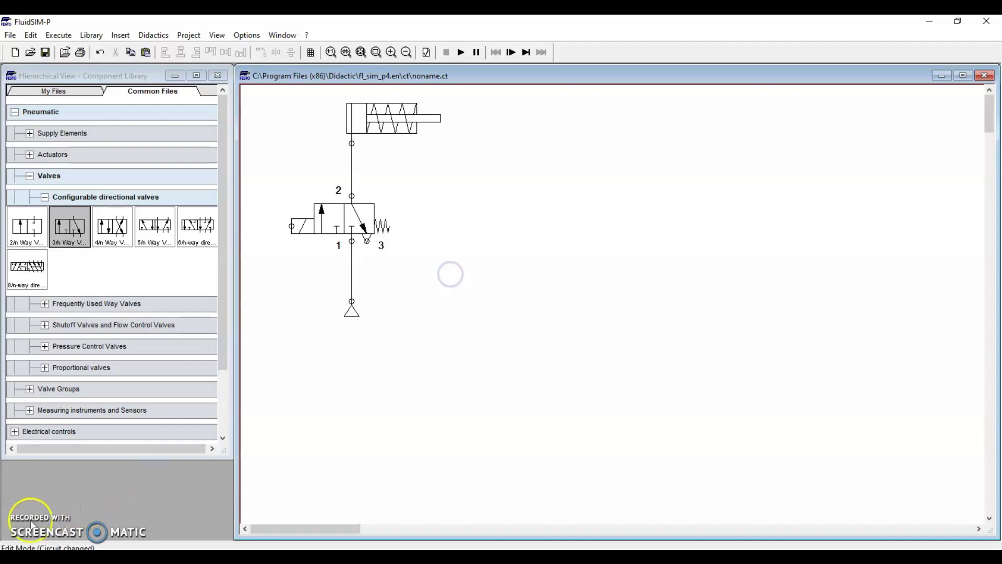
# - Collapse the directional valves, valves and pneumatic categories of the component library
pyautogui.click(45, 197)
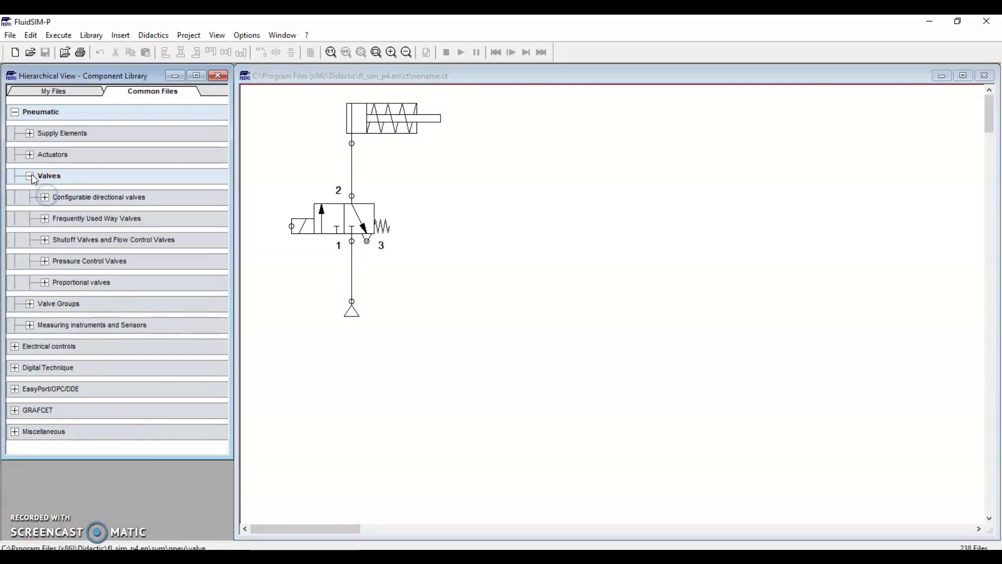
pyautogui.click(30, 176)
pyautogui.click(15, 112)
# - Simulate the pneumatic circuit, try to actuate the valve's solenoid manually, and stop the simulation
pyautogui.click(431, 157)
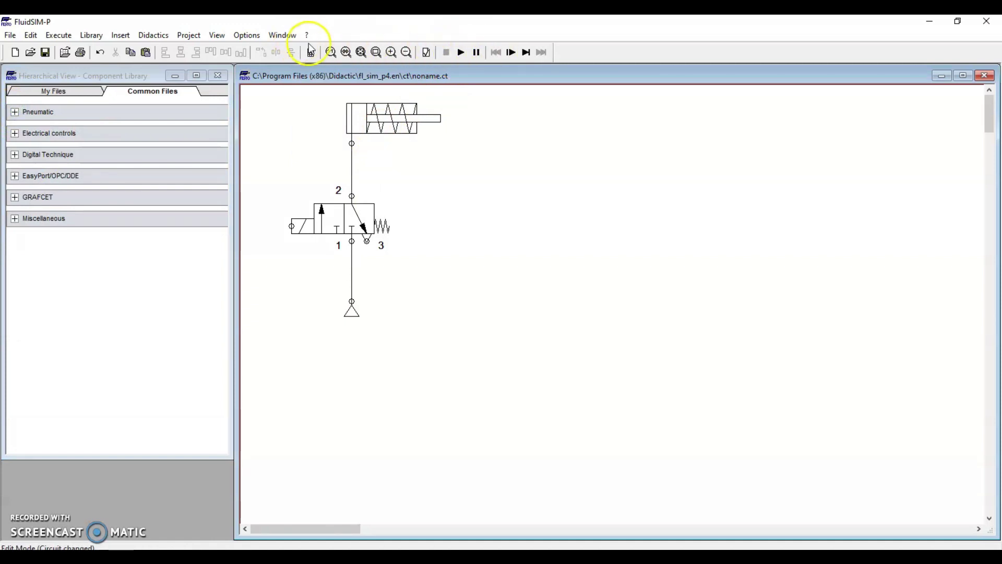
pyautogui.click(461, 53)
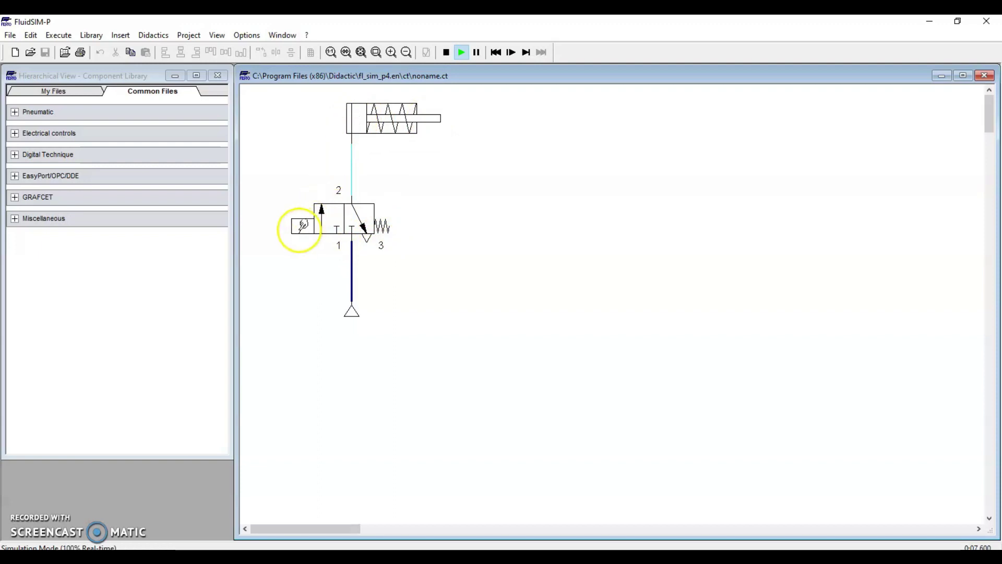
pyautogui.click(305, 222)
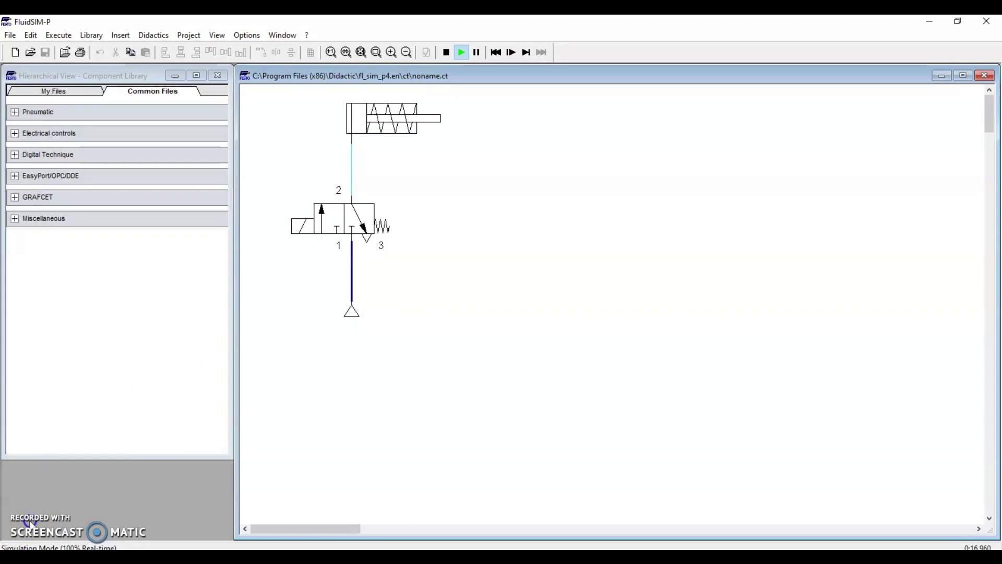
pyautogui.click(446, 53)
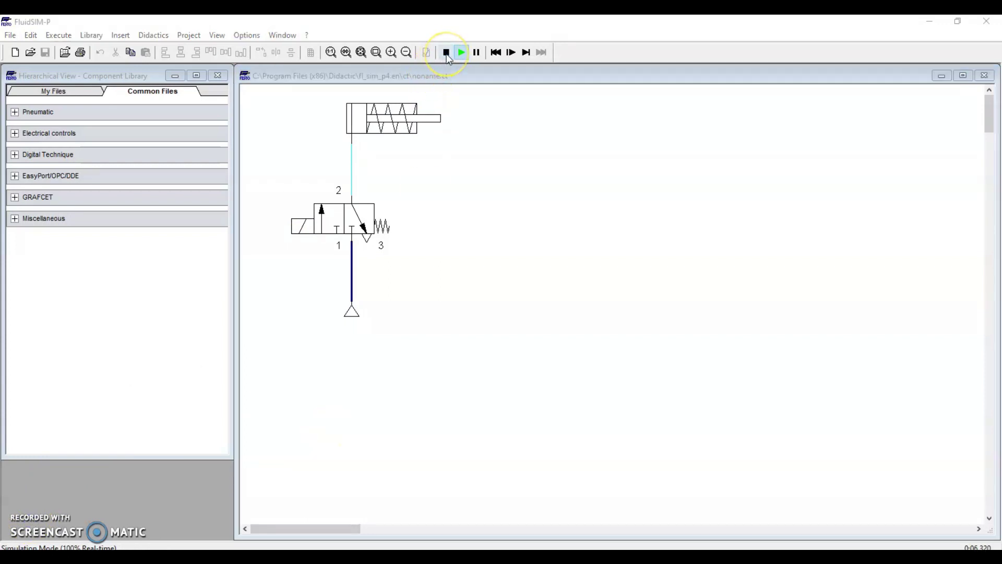
# - Stop the running simulation and expand the ladder symbols under electrical controls in the component library
pyautogui.click(447, 53)
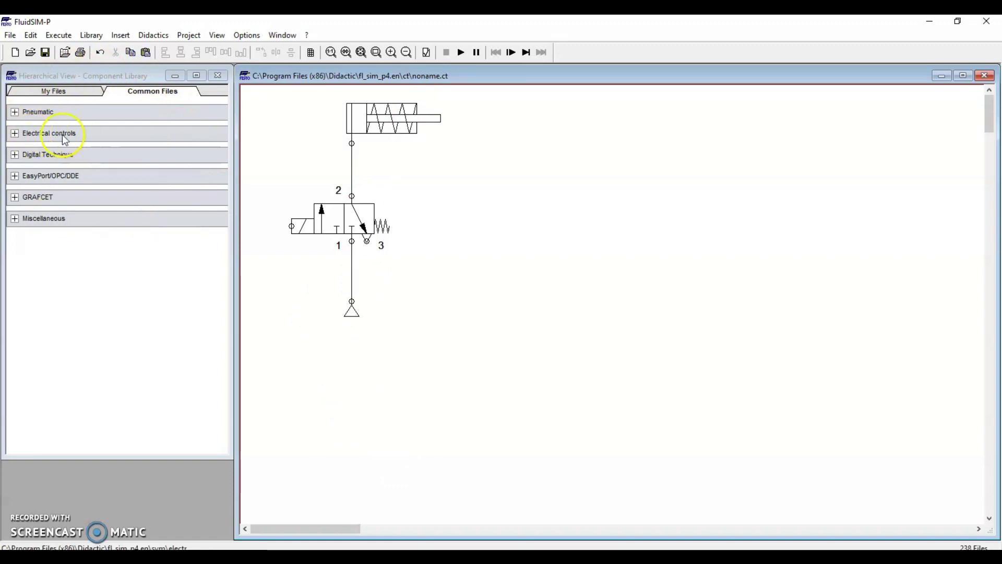
pyautogui.click(15, 134)
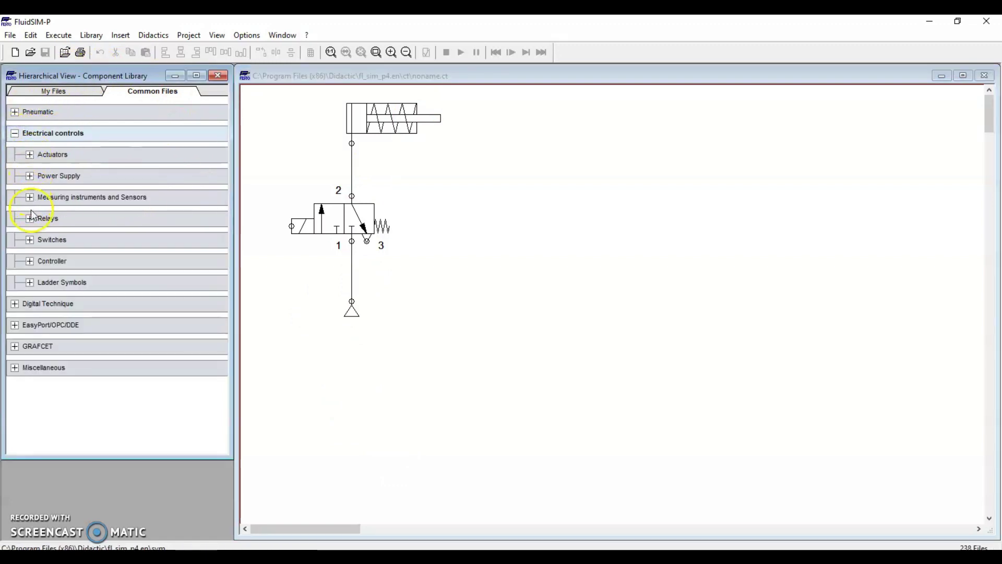
pyautogui.click(32, 284)
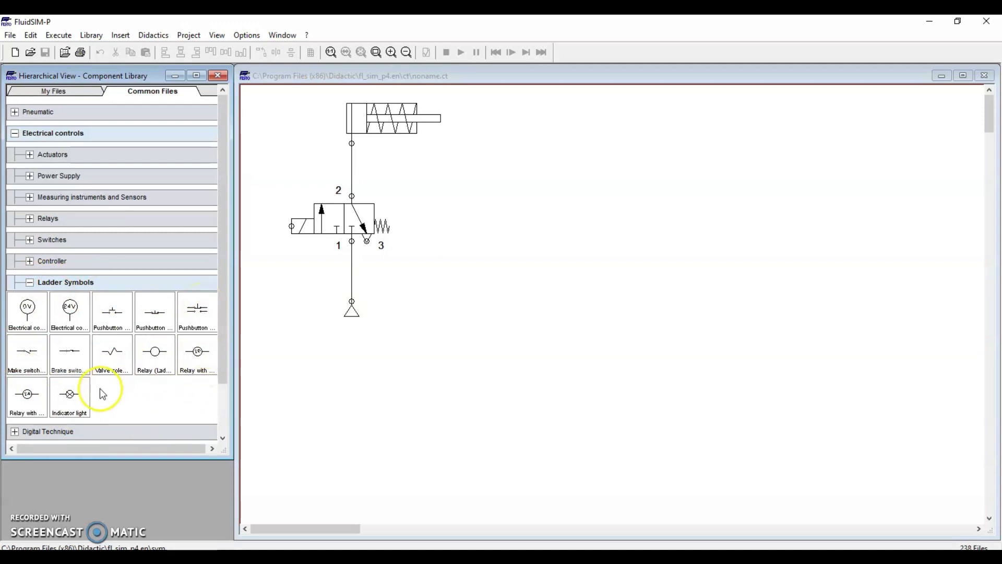
# - Place a 24 V electrical connection beside the cylinder and a 0 V connection farther right at the same height
pyautogui.moveTo(464, 312); pyautogui.dragTo(549, 120)
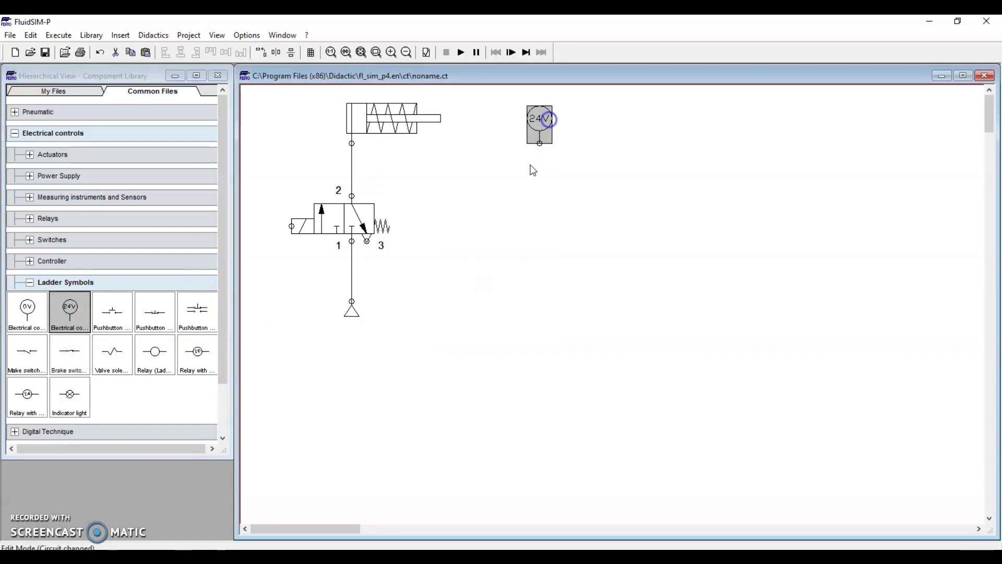
pyautogui.click(508, 204)
pyautogui.moveTo(26, 314); pyautogui.dragTo(795, 129)
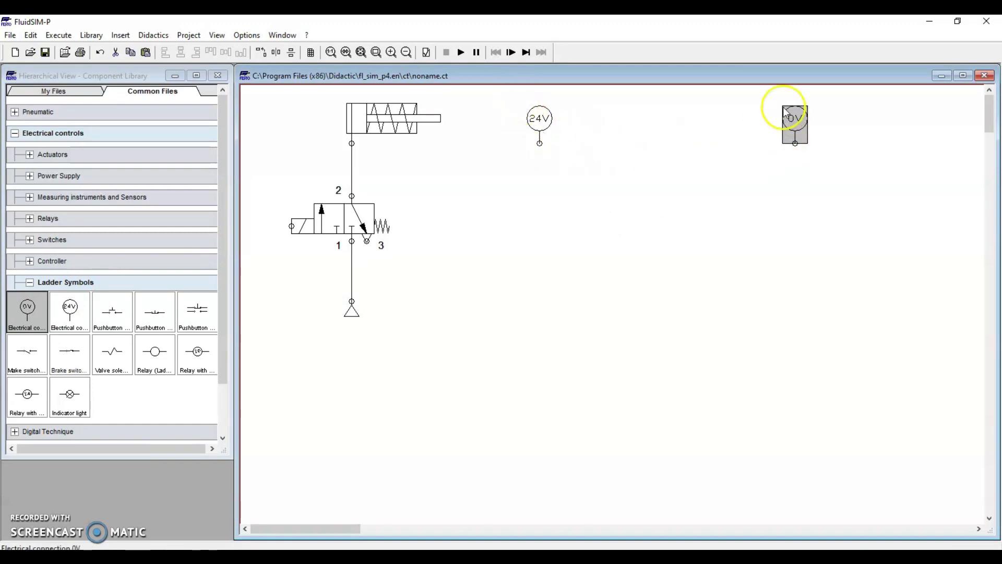
pyautogui.click(777, 173)
pyautogui.click(827, 103)
pyautogui.moveTo(827, 103); pyautogui.dragTo(760, 186)
pyautogui.moveTo(561, 88); pyautogui.dragTo(506, 175)
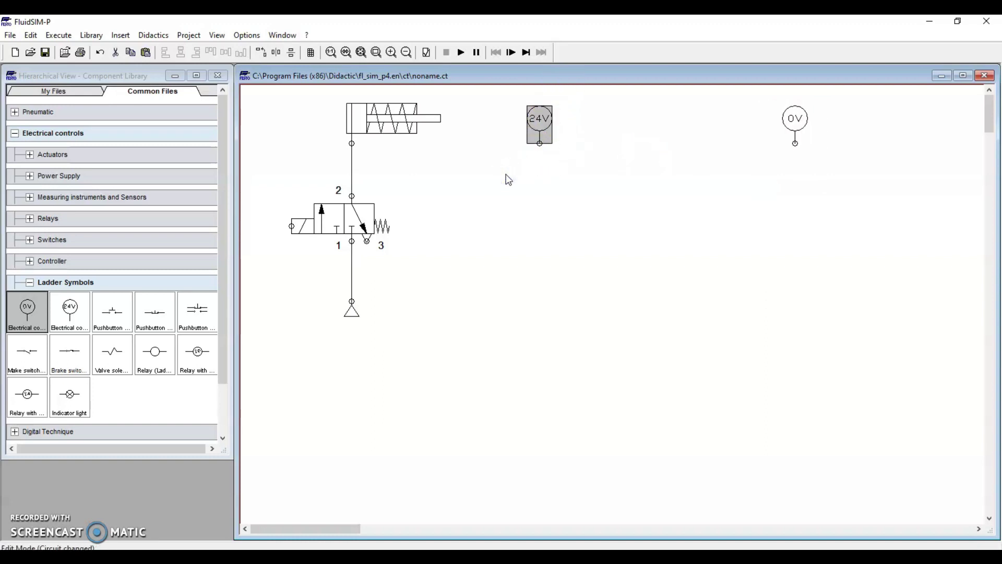
# - Add a ladder make pushbutton just below and right of the 24 V connection and label it START
pyautogui.moveTo(110, 309); pyautogui.dragTo(584, 157)
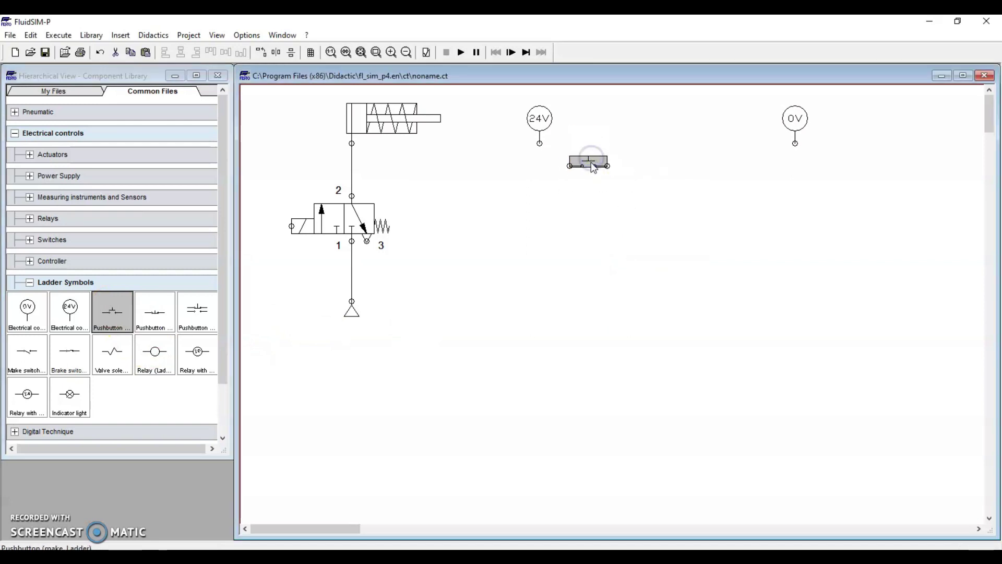
pyautogui.doubleClick(591, 161)
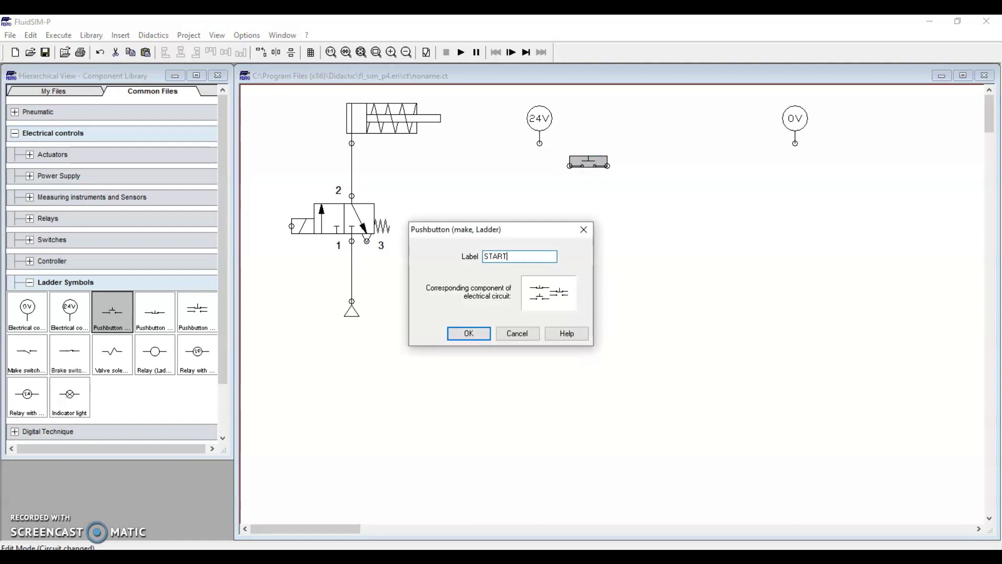
pyautogui.press('Return')
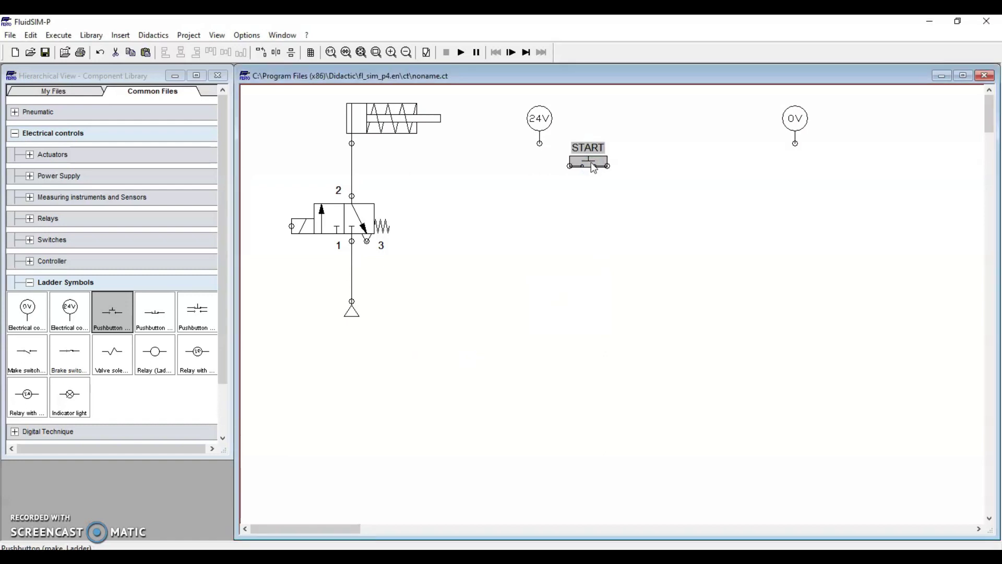
pyautogui.click(563, 213)
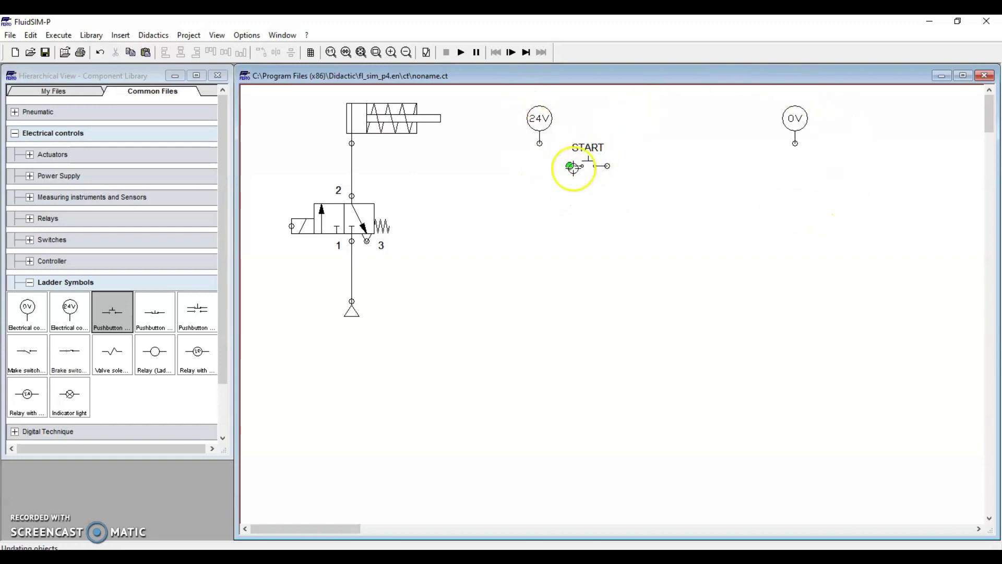
# - Place a ladder relay in line with the START pushbutton, near the 0 V connection, and label it R1
pyautogui.moveTo(368, 117)
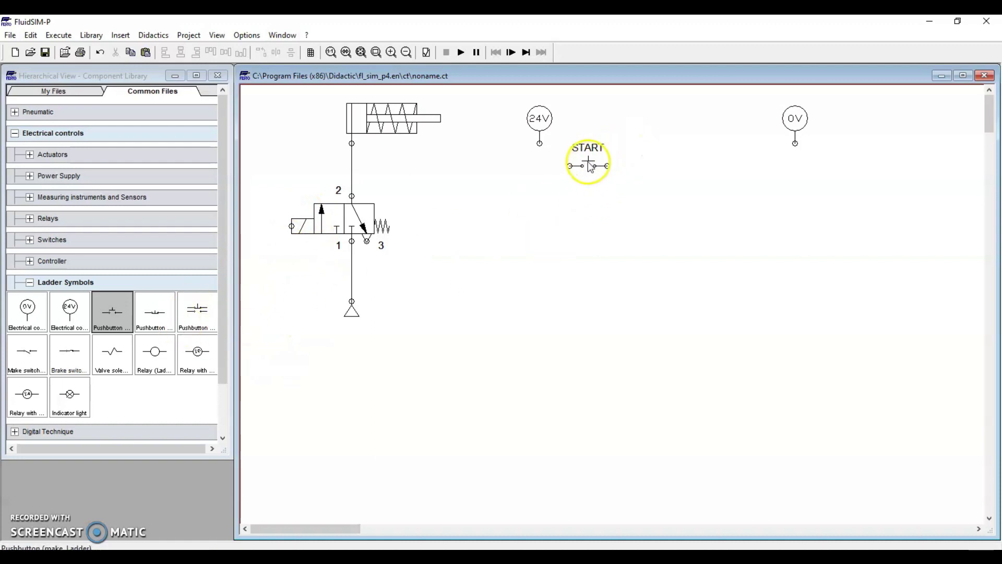
pyautogui.moveTo(165, 356); pyautogui.dragTo(721, 169)
pyautogui.doubleClick(724, 170)
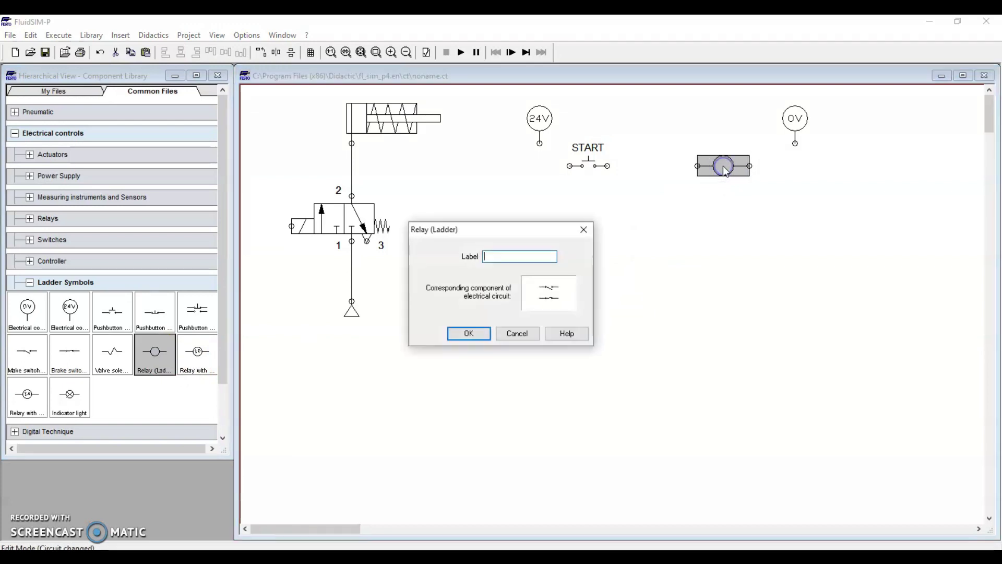
pyautogui.write('R1')
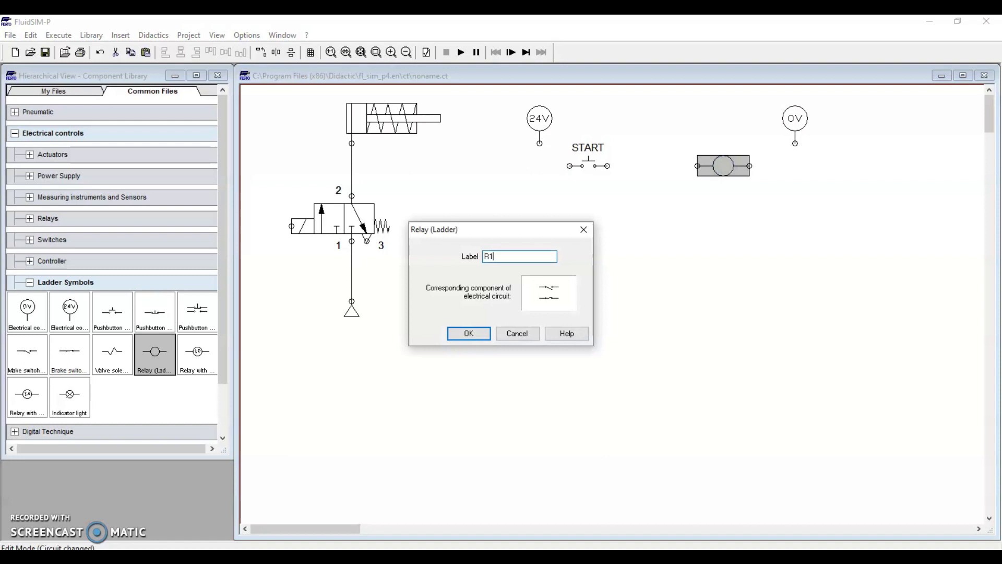
pyautogui.press('Return')
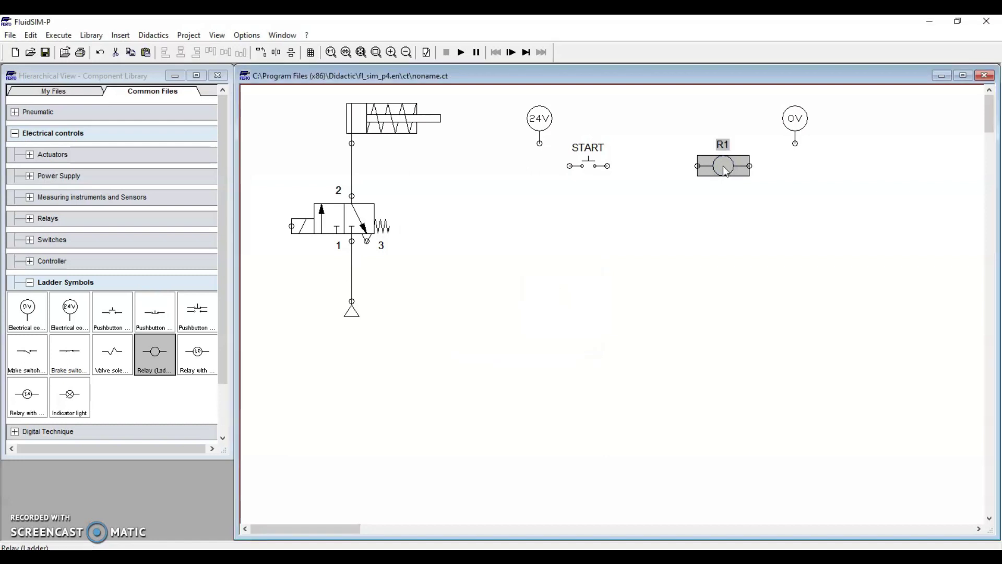
pyautogui.click(695, 225)
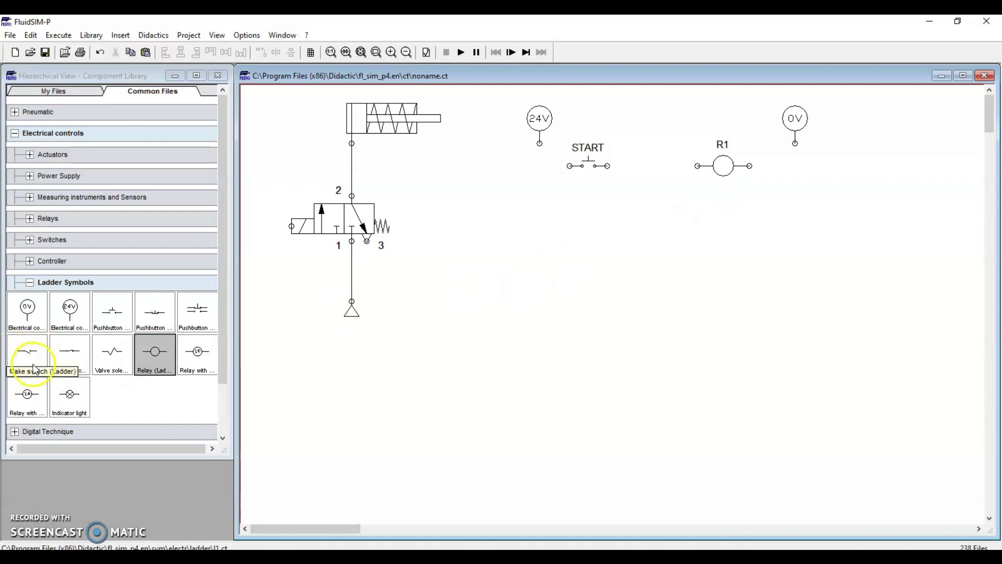
# - Add a ladder make switch directly below the START pushbutton and label it R1 to match the relay
pyautogui.moveTo(25, 348); pyautogui.dragTo(601, 230)
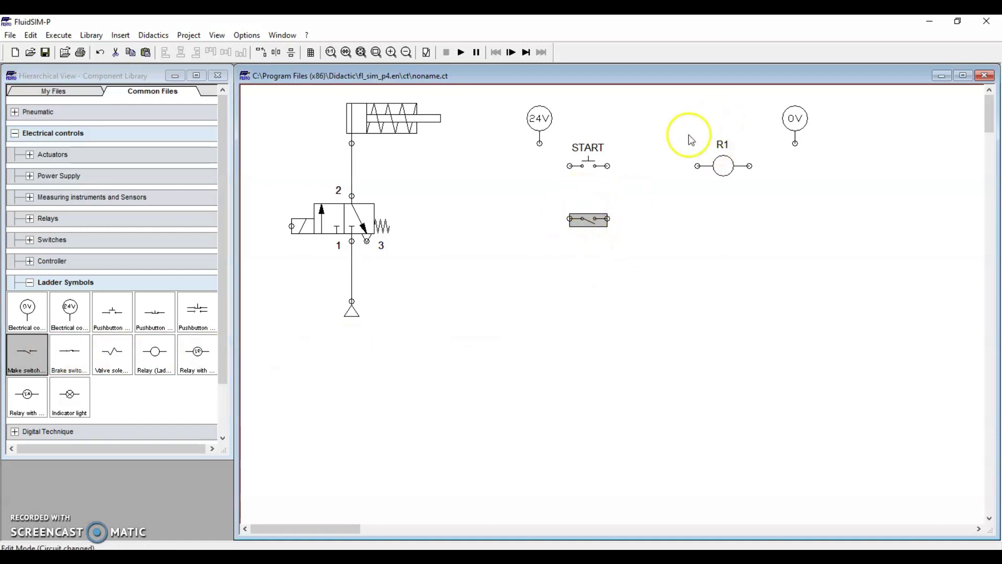
pyautogui.doubleClick(594, 218)
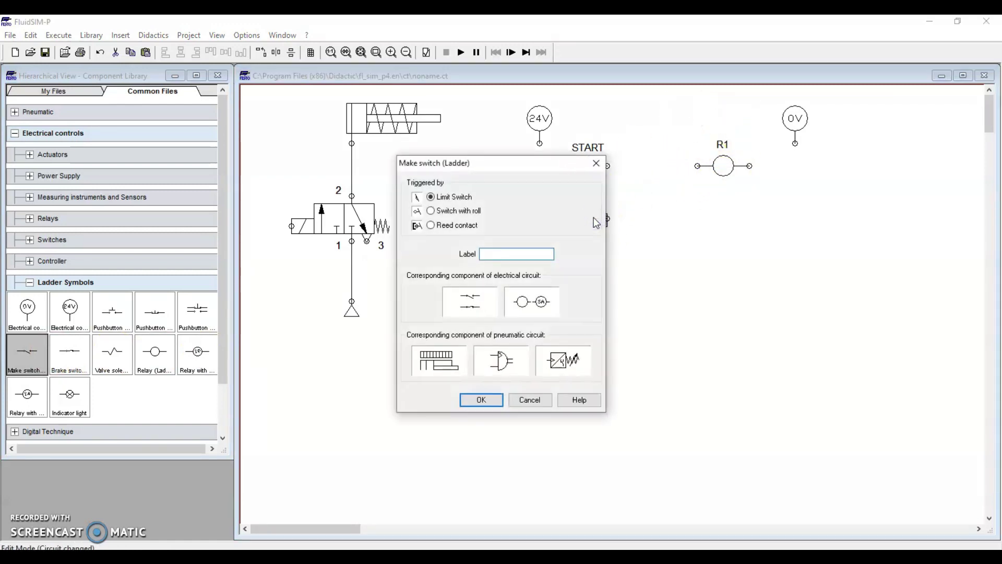
pyautogui.write('R1')
pyautogui.press('Return')
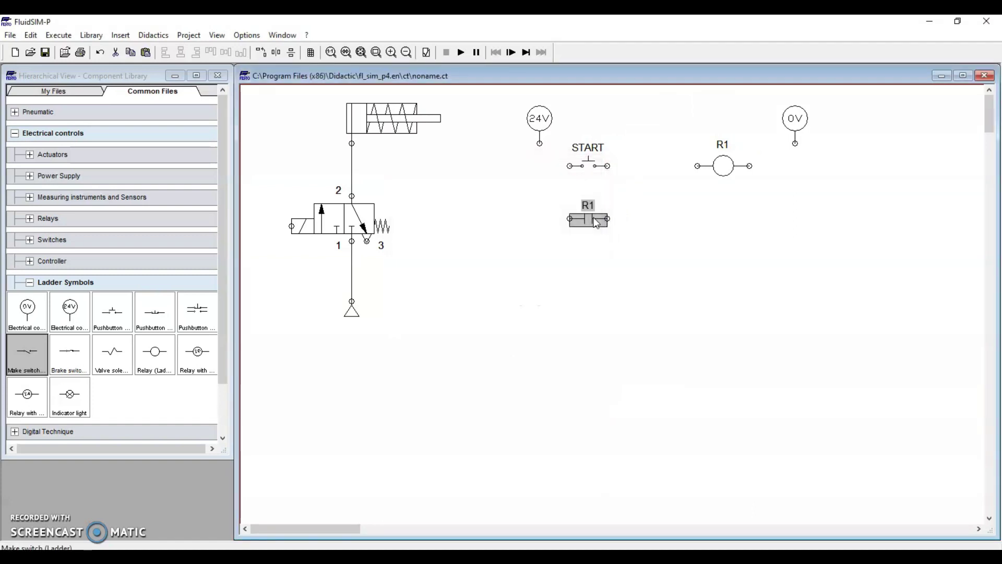
pyautogui.click(584, 233)
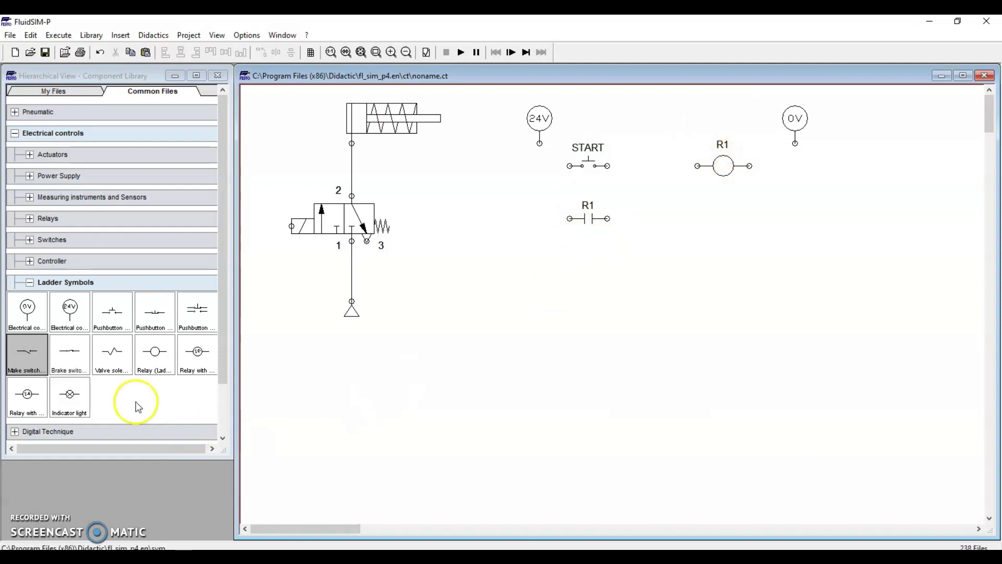
# - Place a ladder valve solenoid below relay R1, in line with the R1 contact, and label it S1
pyautogui.moveTo(115, 373); pyautogui.dragTo(725, 218)
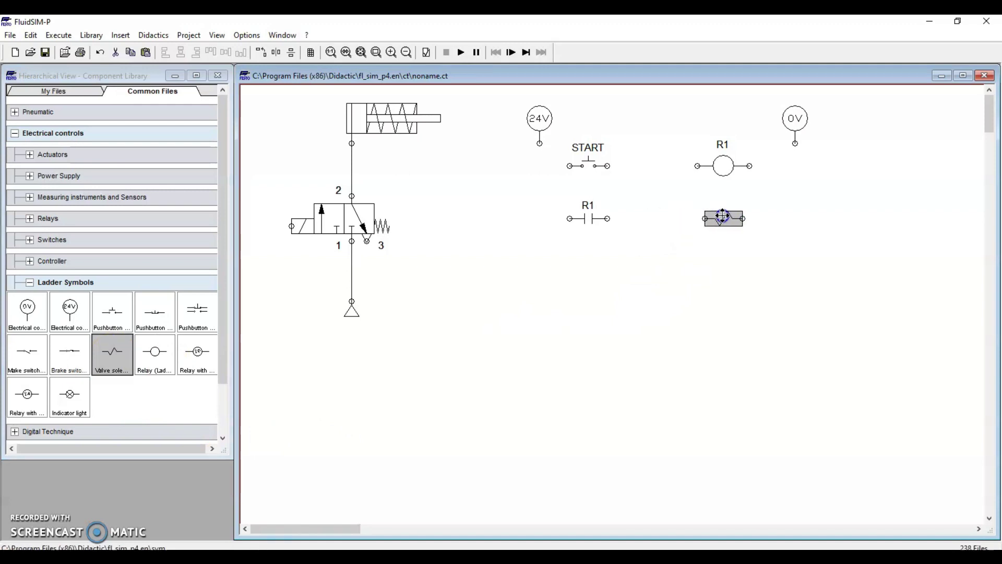
pyautogui.click(713, 263)
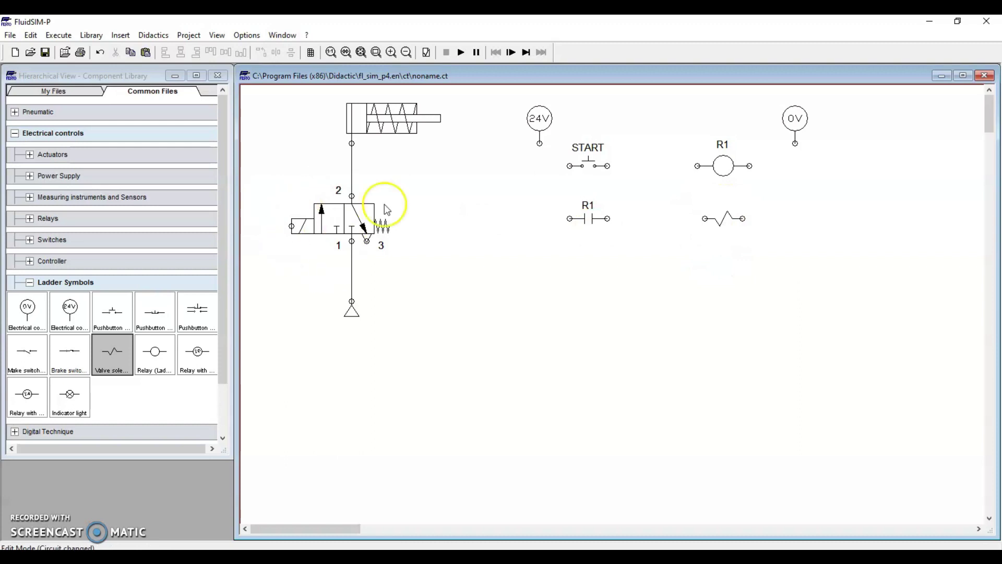
pyautogui.doubleClick(724, 218)
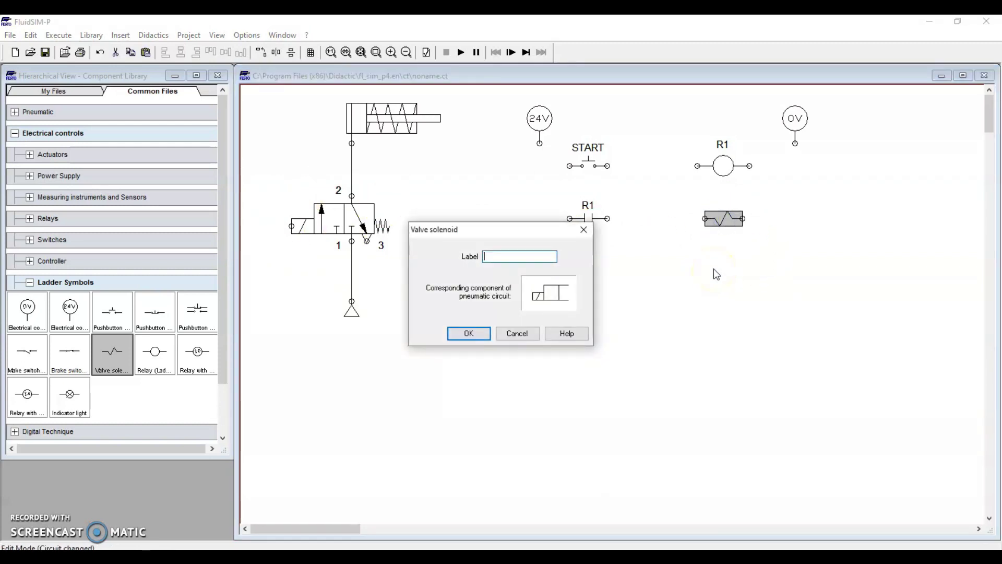
pyautogui.press('Return')
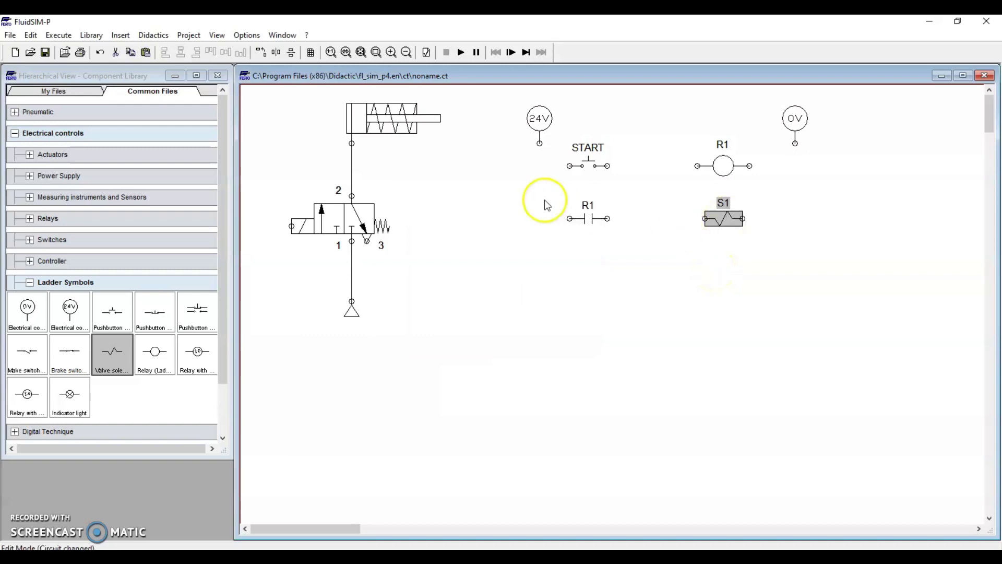
# - Label the solenoid connection of the 3/2 way valve S1 so it matches the ladder solenoid
pyautogui.doubleClick(292, 227)
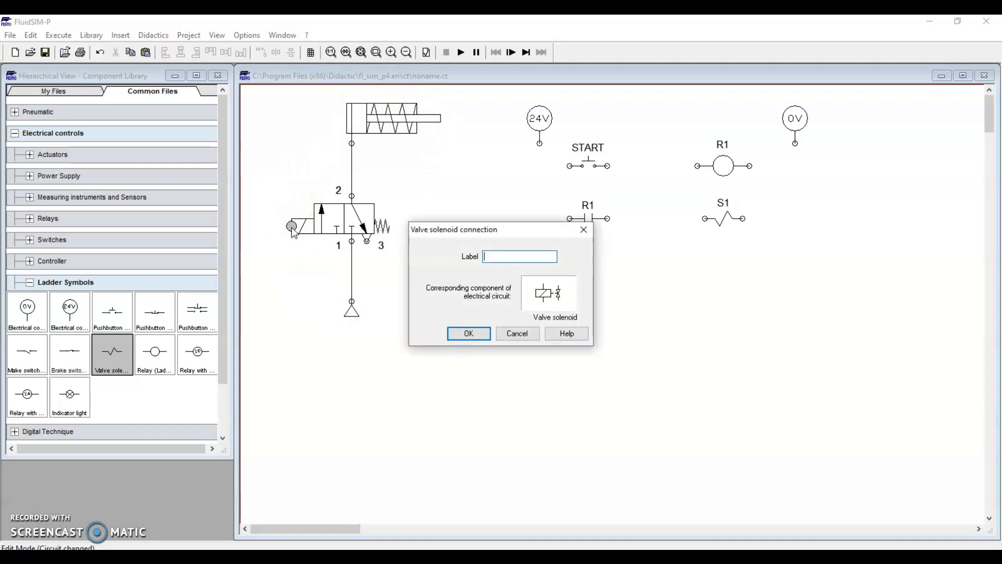
pyautogui.write('S1')
pyautogui.press('Return')
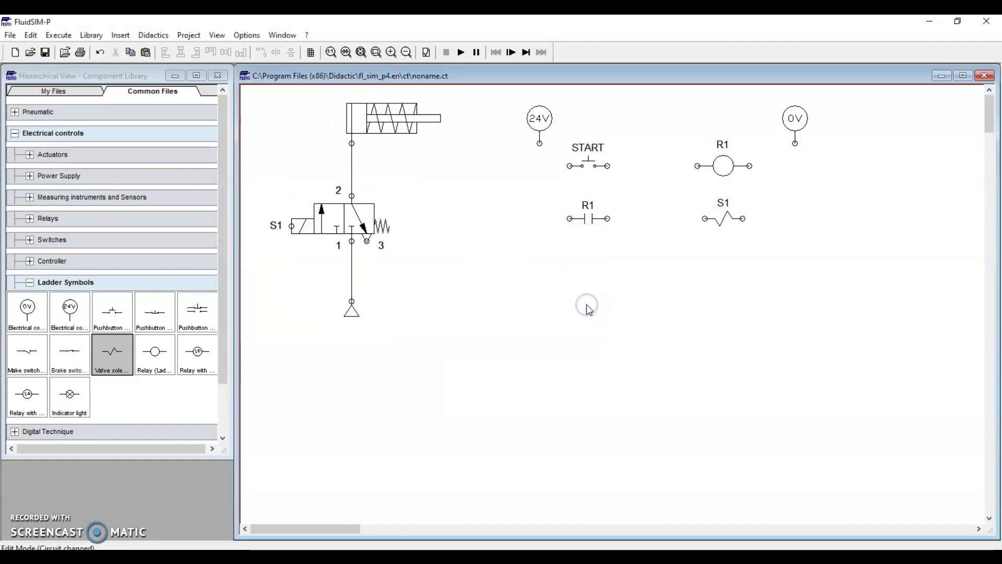
# - Wire the first rung from 24 V through the START pushbutton and relay R1 to 0 V
pyautogui.moveTo(520, 99); pyautogui.dragTo(825, 273)
pyautogui.click(791, 291)
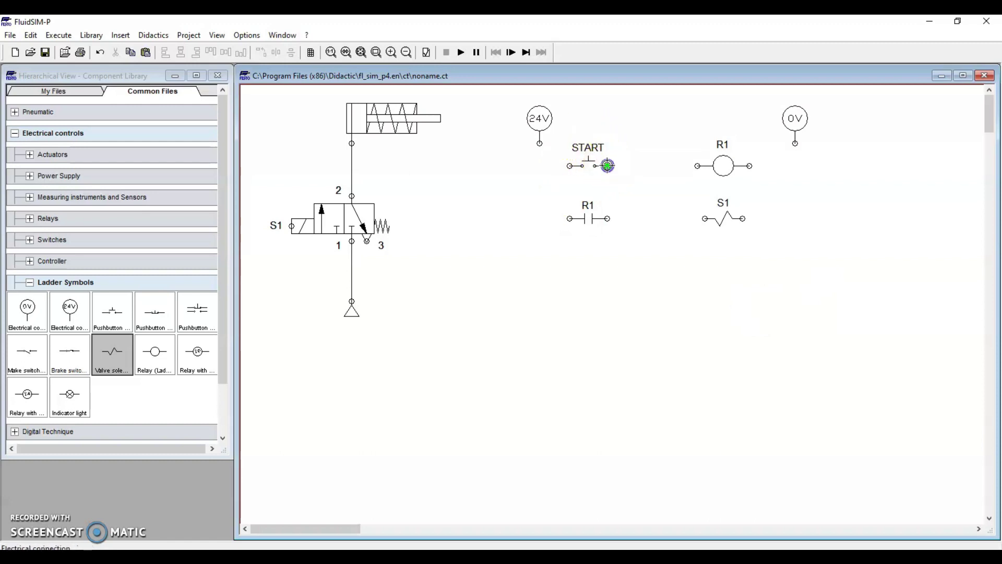
pyautogui.moveTo(607, 166); pyautogui.dragTo(703, 166)
pyautogui.click(609, 345)
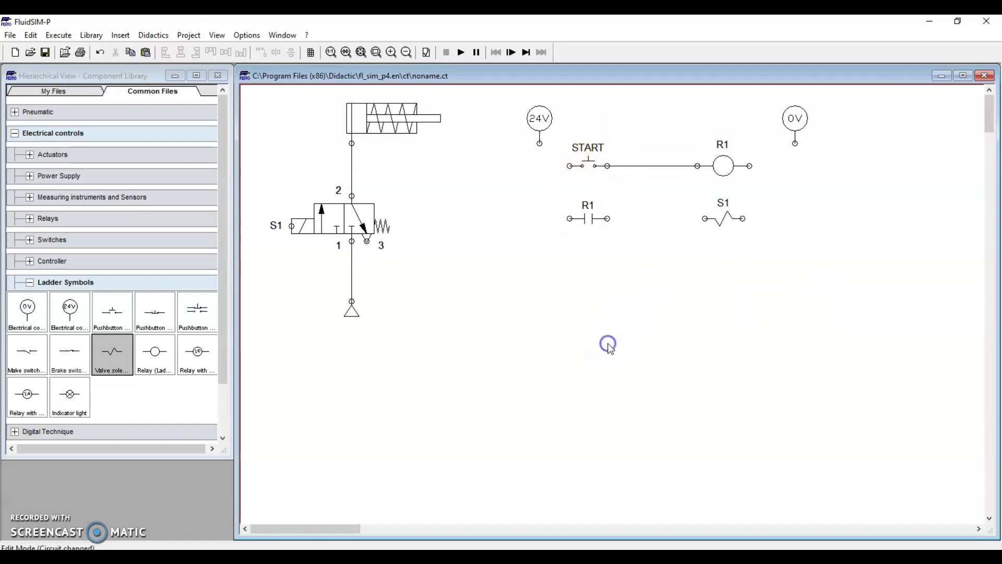
pyautogui.moveTo(567, 165); pyautogui.dragTo(536, 148)
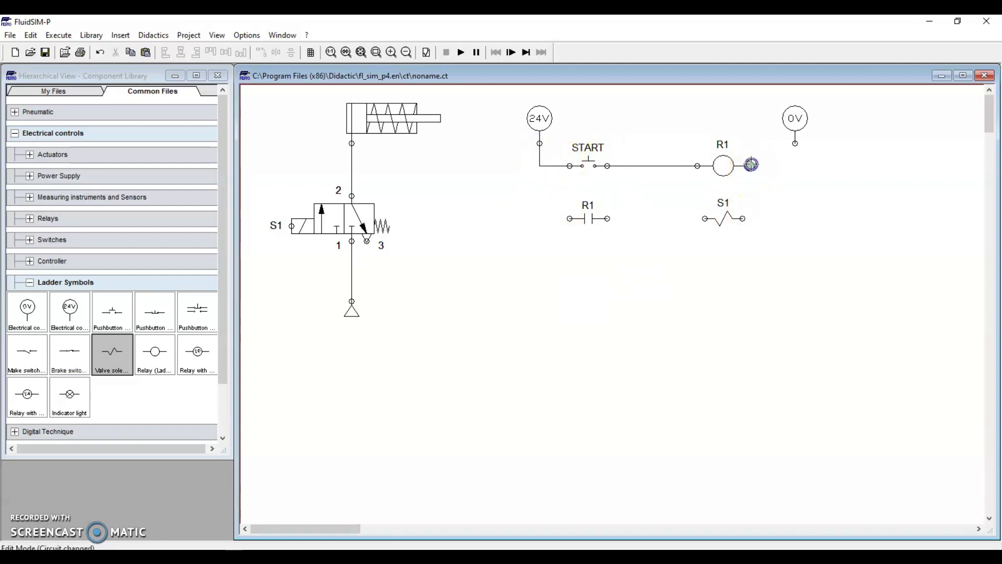
pyautogui.moveTo(797, 145); pyautogui.dragTo(795, 143)
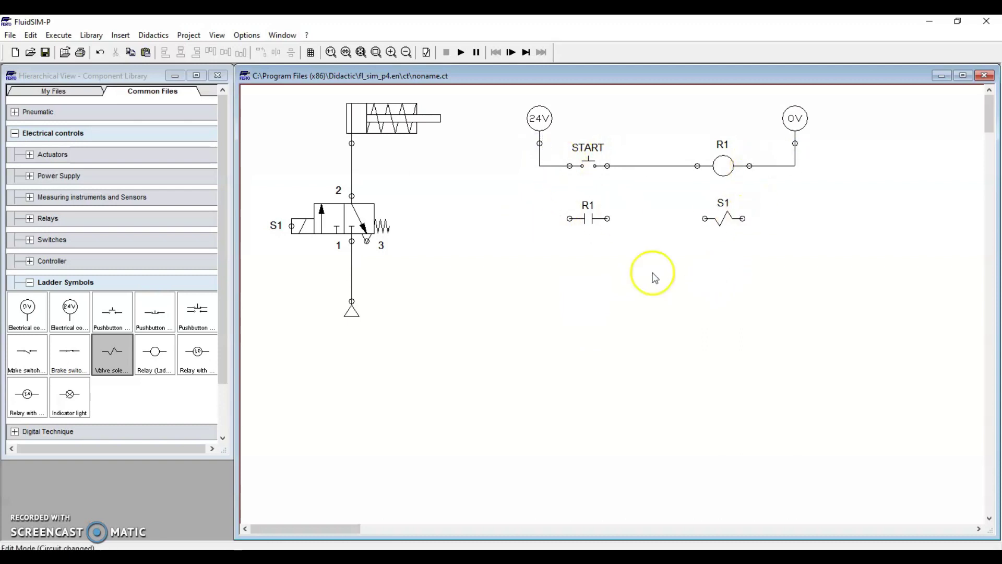
# - Wire the second rung through the R1 contact and solenoid S1, branching both ends onto the 24 V and 0 V lines
pyautogui.moveTo(561, 194); pyautogui.dragTo(818, 259)
pyautogui.click(689, 309)
pyautogui.moveTo(608, 218); pyautogui.dragTo(611, 219)
pyautogui.moveTo(706, 218); pyautogui.dragTo(705, 219)
pyautogui.moveTo(539, 198); pyautogui.dragTo(775, 258)
pyautogui.click(537, 223)
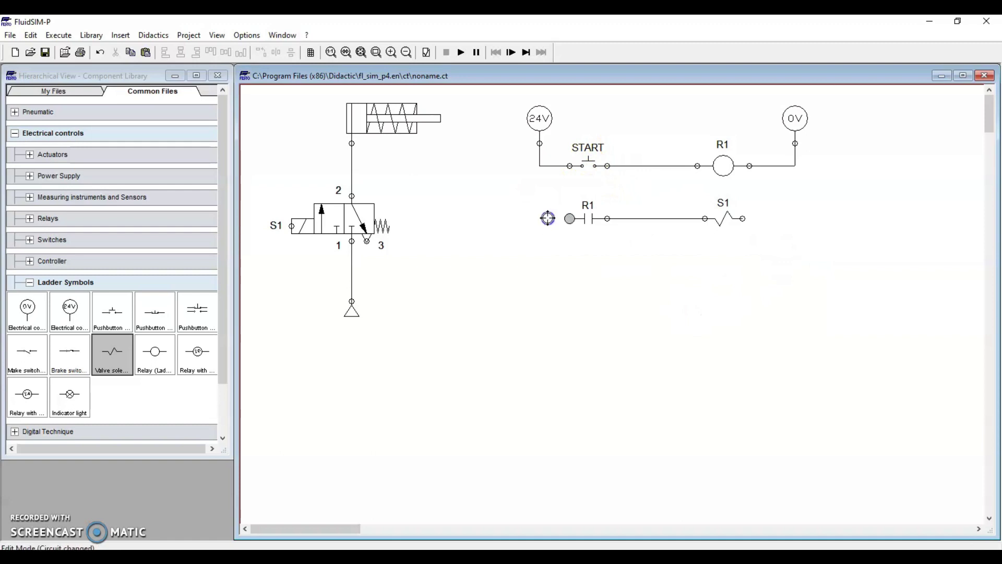
pyautogui.moveTo(539, 165); pyautogui.dragTo(539, 166)
pyautogui.moveTo(742, 218); pyautogui.dragTo(797, 165)
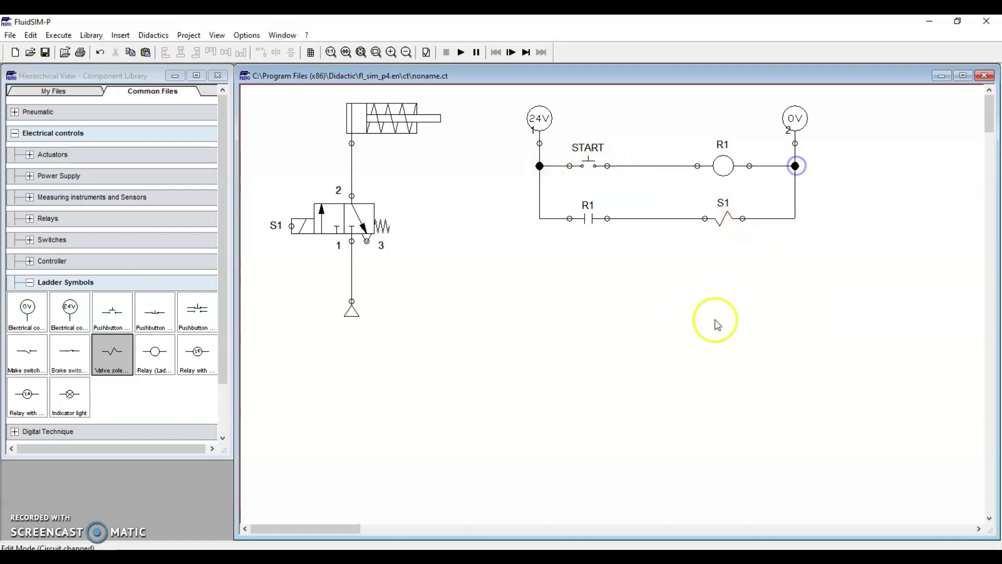
pyautogui.moveTo(499, 99); pyautogui.dragTo(903, 303)
pyautogui.click(812, 336)
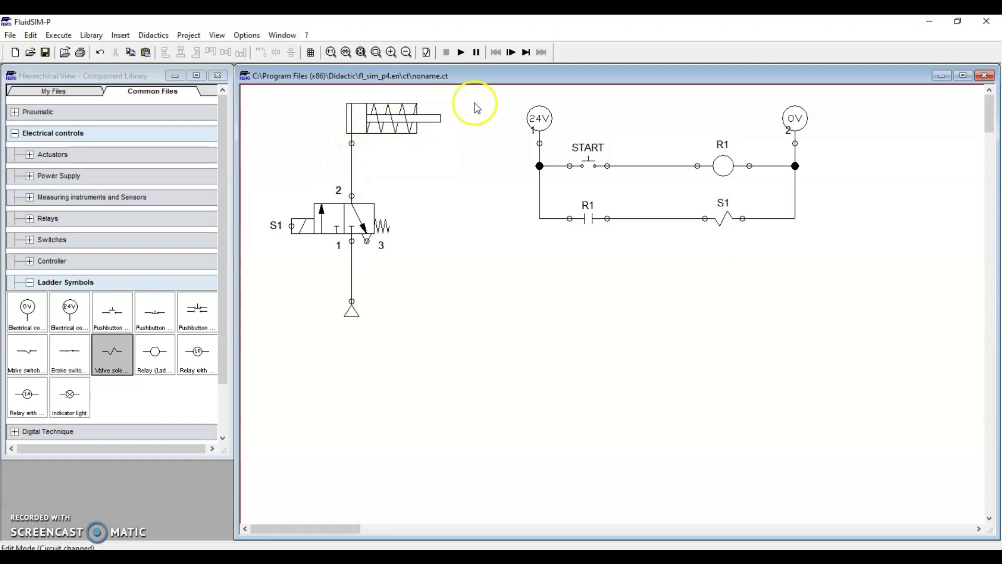
# - Simulate the complete circuit and actuate the START pushbutton several times to operate the single acting cylinder
pyautogui.click(461, 53)
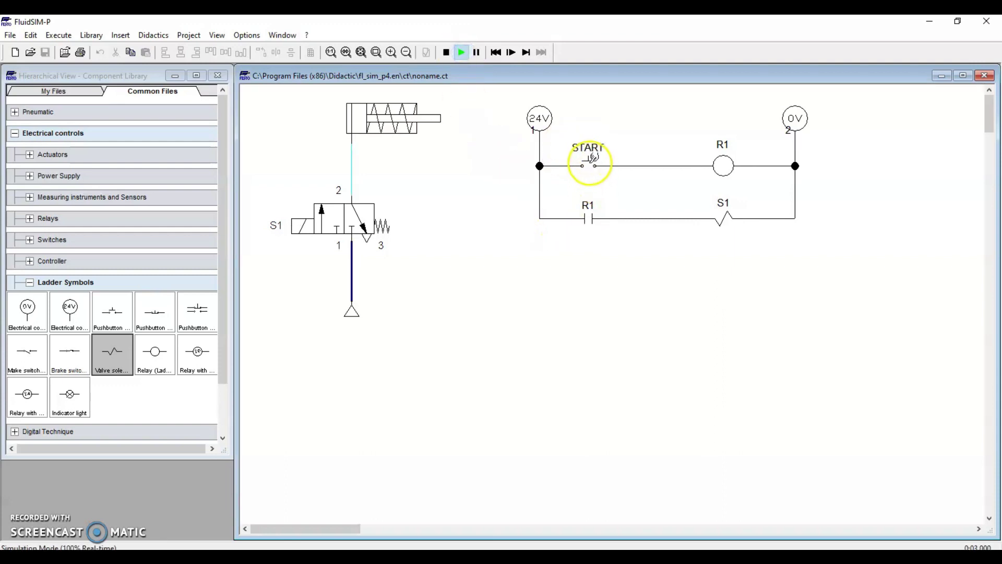
pyautogui.click(592, 159)
pyautogui.click(603, 162)
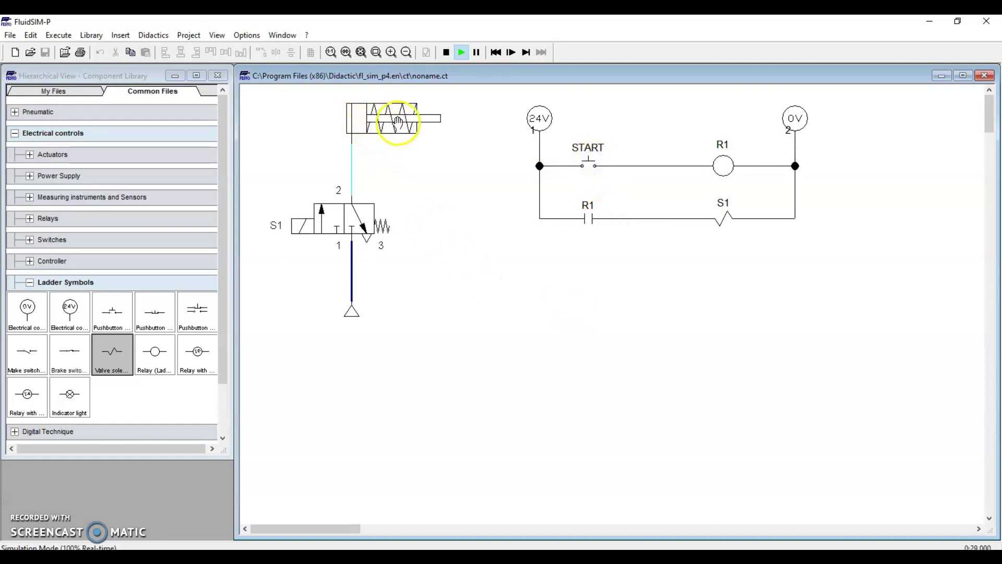
pyautogui.click(588, 152)
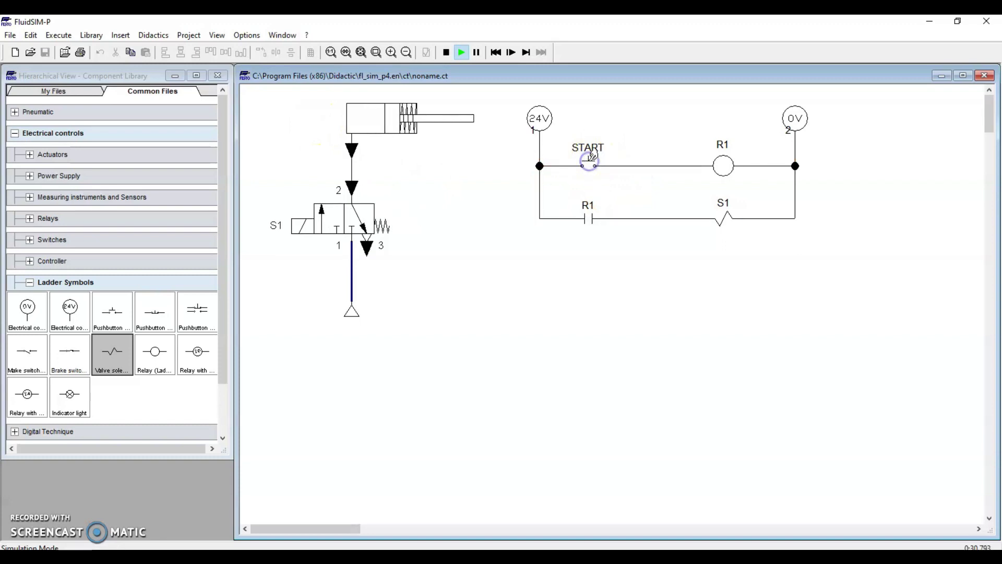
# - Actuate the START pushbutton once more in the running simulation and stop it to return to edit mode
pyautogui.click(590, 159)
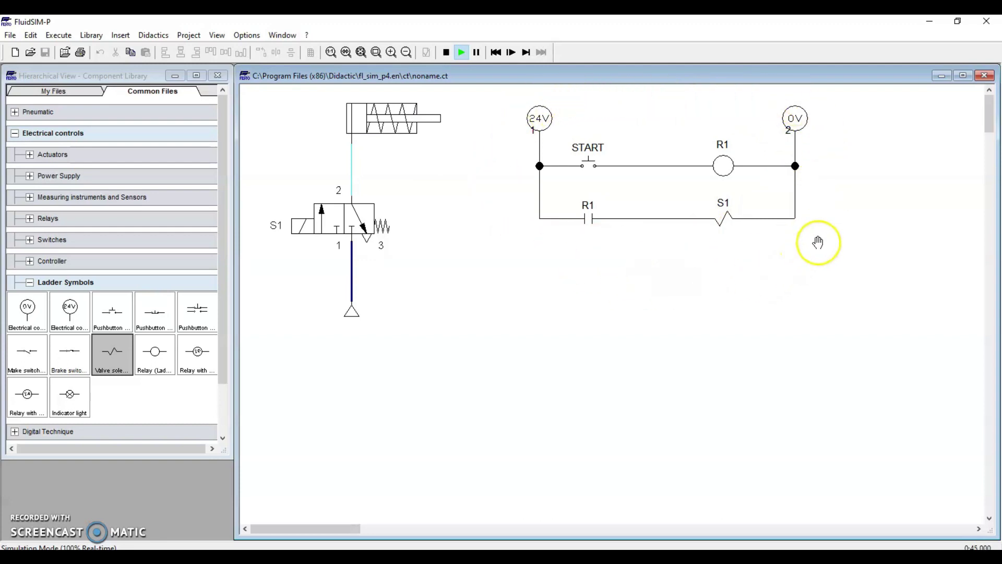
pyautogui.click(446, 53)
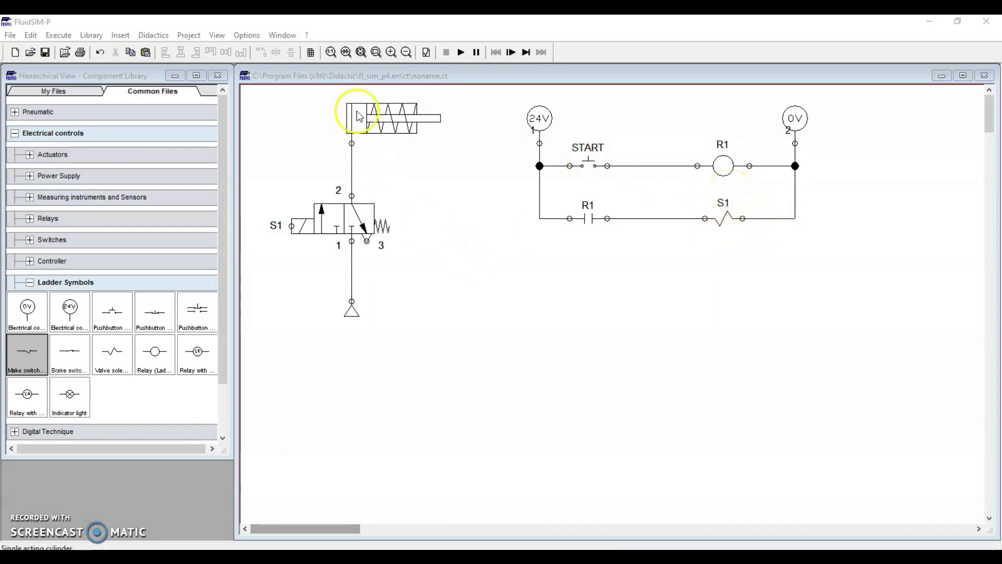
pyautogui.moveTo(368, 120)
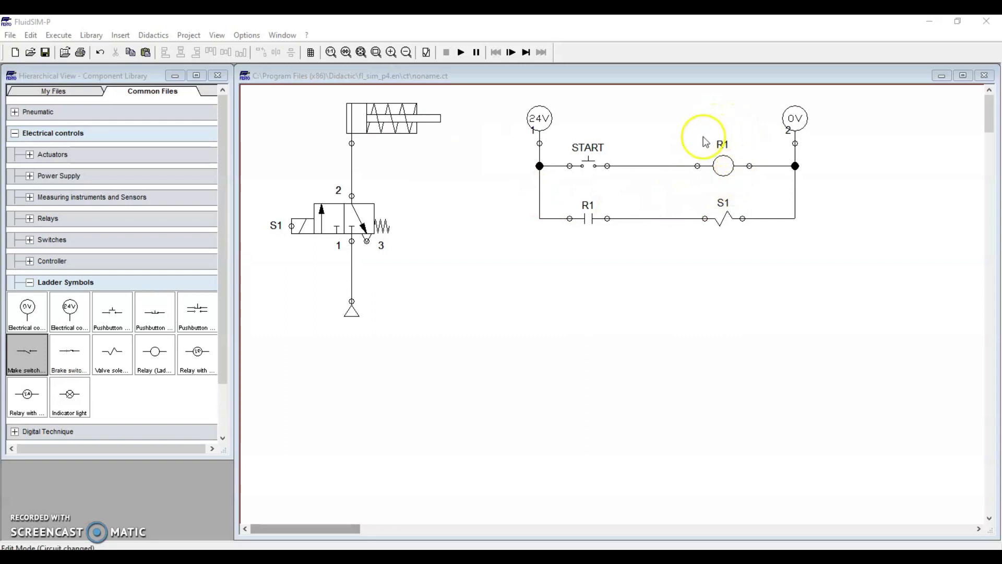
# - Move the rung with the R1 contact and solenoid S1 further down to free space beneath the START rung
pyautogui.moveTo(522, 199); pyautogui.dragTo(840, 279)
pyautogui.moveTo(720, 219); pyautogui.dragTo(720, 263)
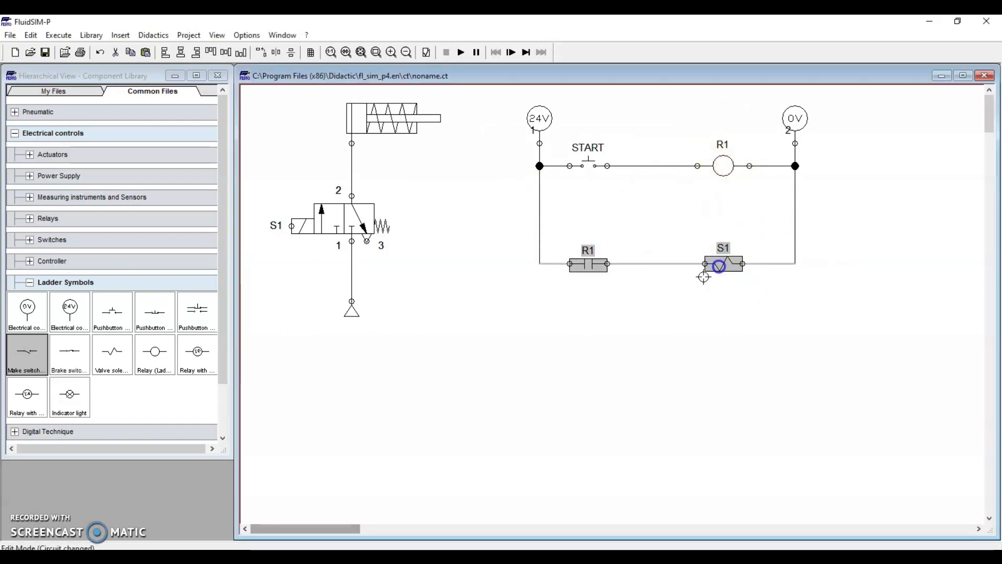
pyautogui.click(353, 371)
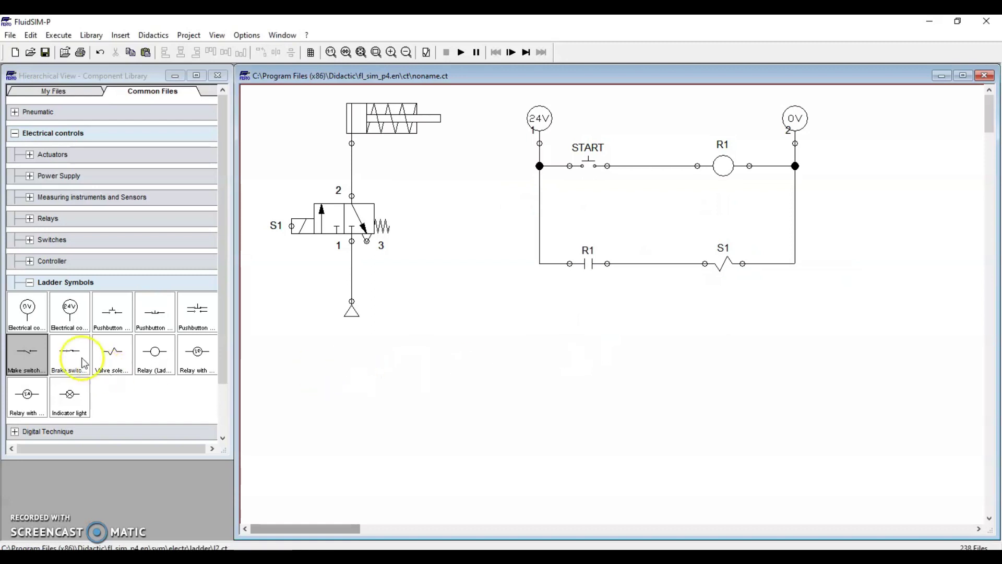
# - Place a ladder make switch directly below the START pushbutton and label it R1
pyautogui.moveTo(28, 358); pyautogui.dragTo(587, 210)
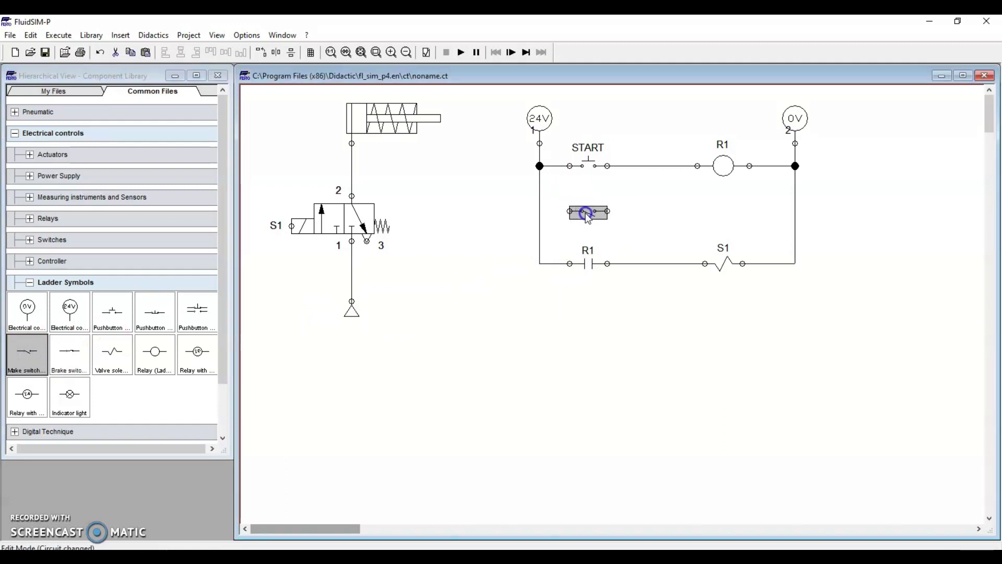
pyautogui.doubleClick(586, 211)
pyautogui.write('R1')
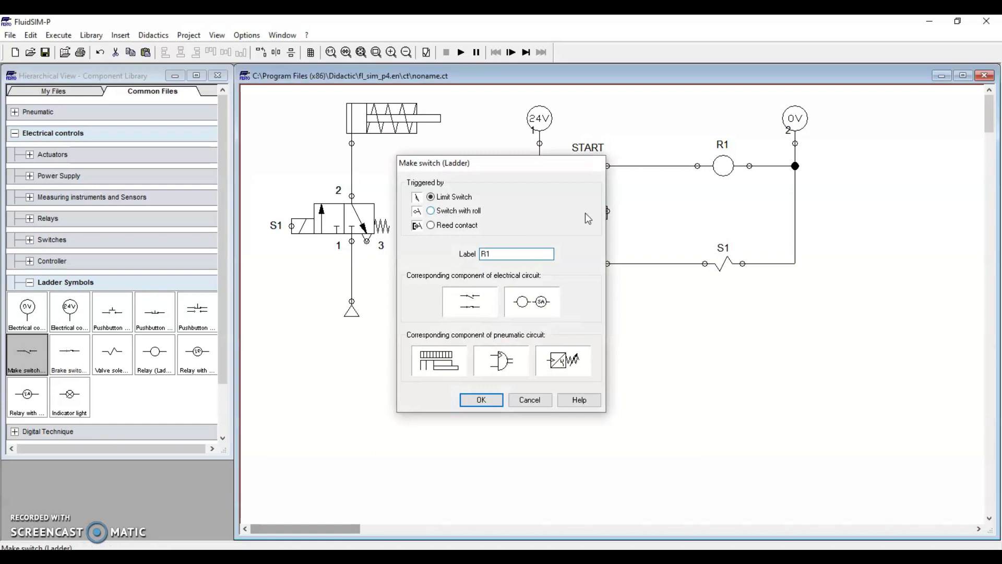
pyautogui.press('Return')
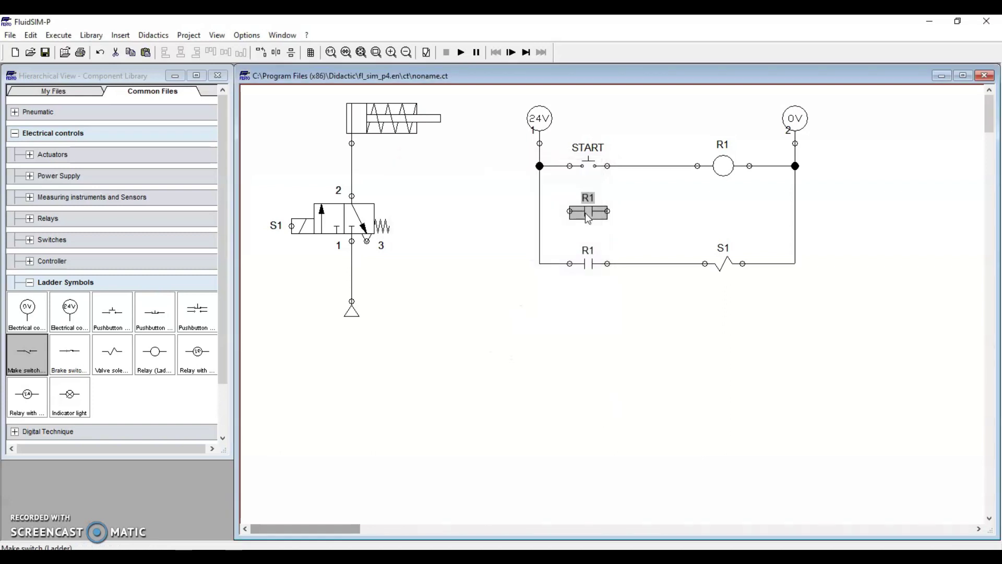
# - Wire the new R1 contact in parallel with START, from the 24 V line to the line between START and relay R1
pyautogui.click(654, 196)
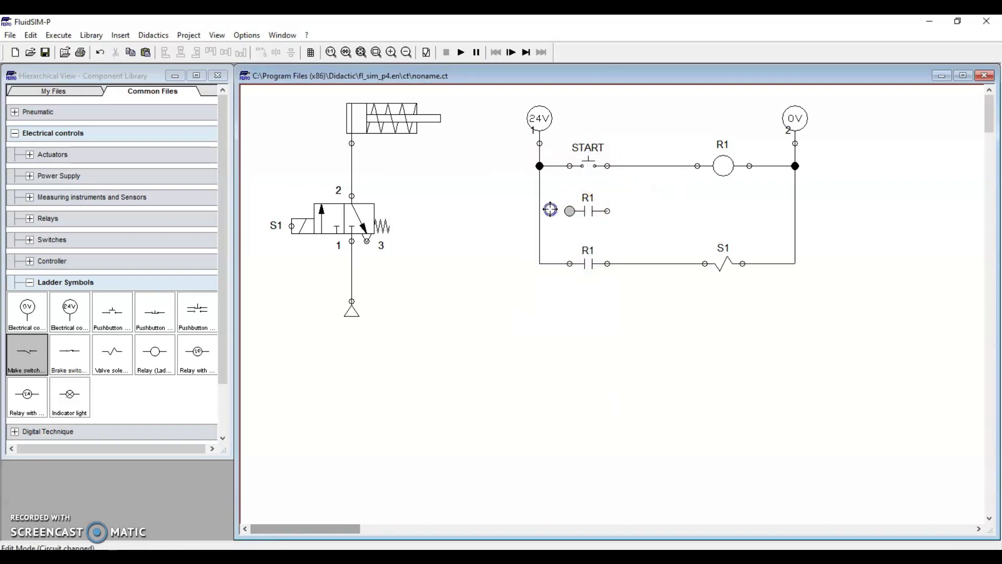
pyautogui.moveTo(539, 209); pyautogui.dragTo(539, 211)
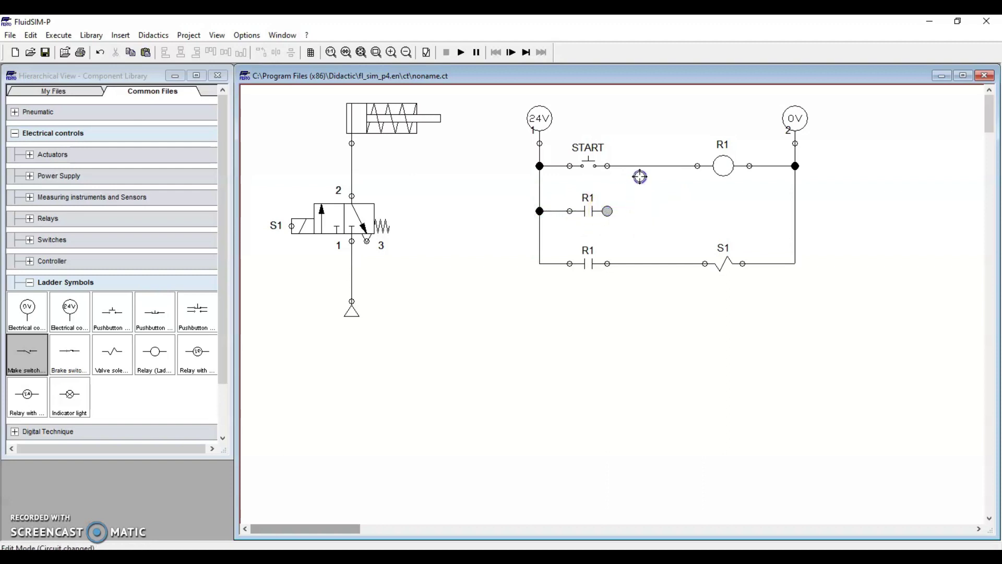
pyautogui.moveTo(641, 166); pyautogui.dragTo(638, 166)
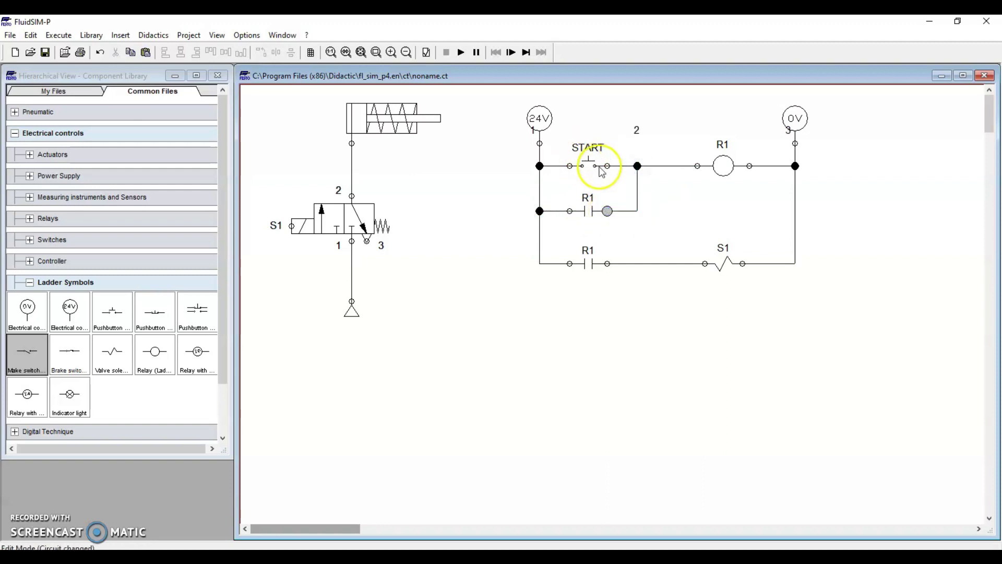
# - Simulate the self-holding circuit by actuating START once, and stop the simulation
pyautogui.click(460, 52)
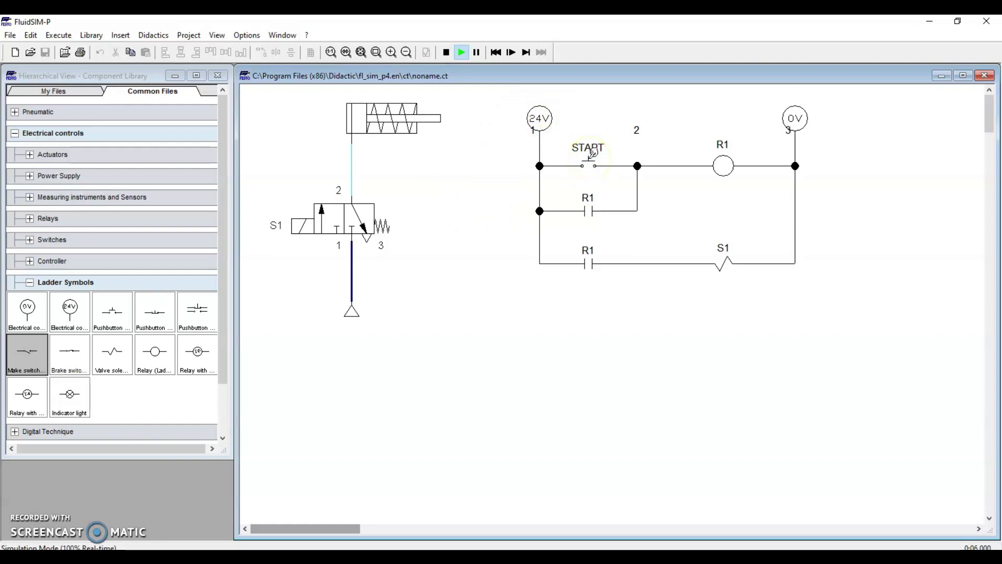
pyautogui.click(593, 153)
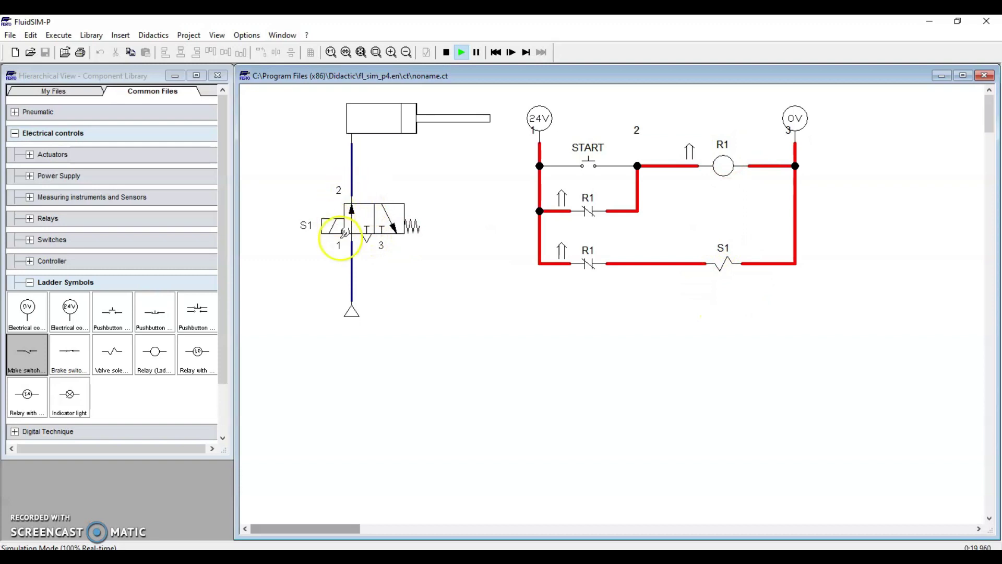
pyautogui.click(445, 53)
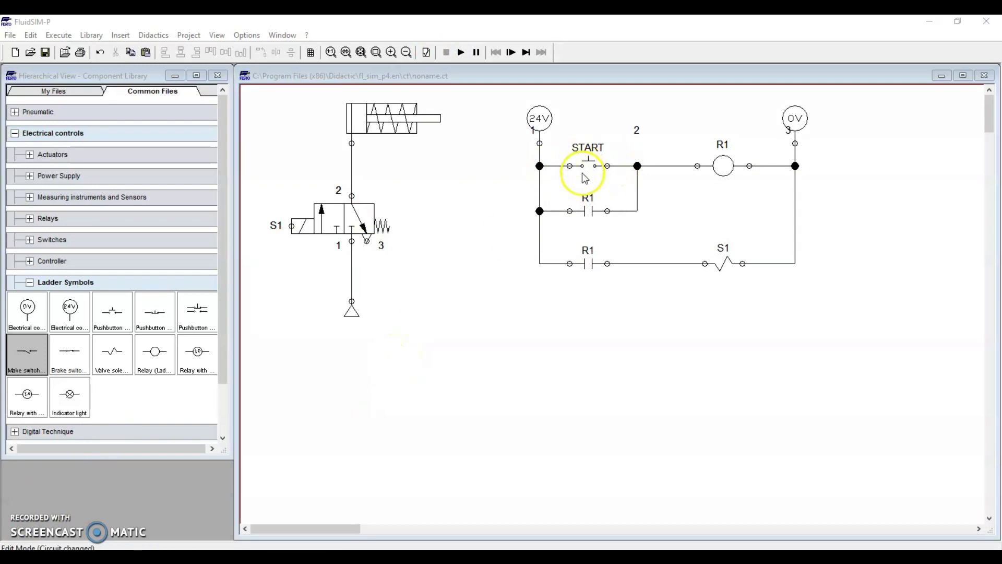
pyautogui.click(539, 159)
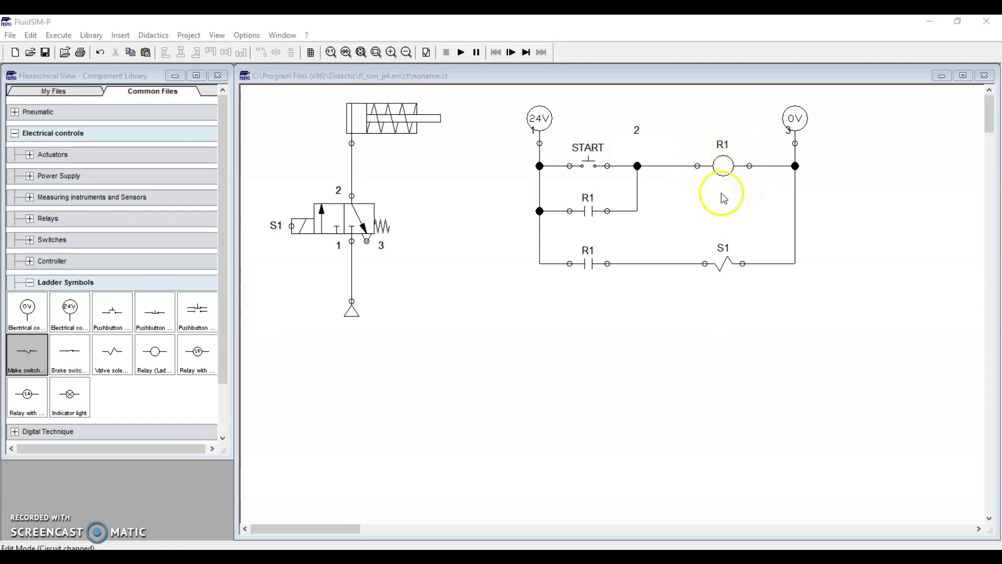
pyautogui.click(588, 203)
pyautogui.click(342, 393)
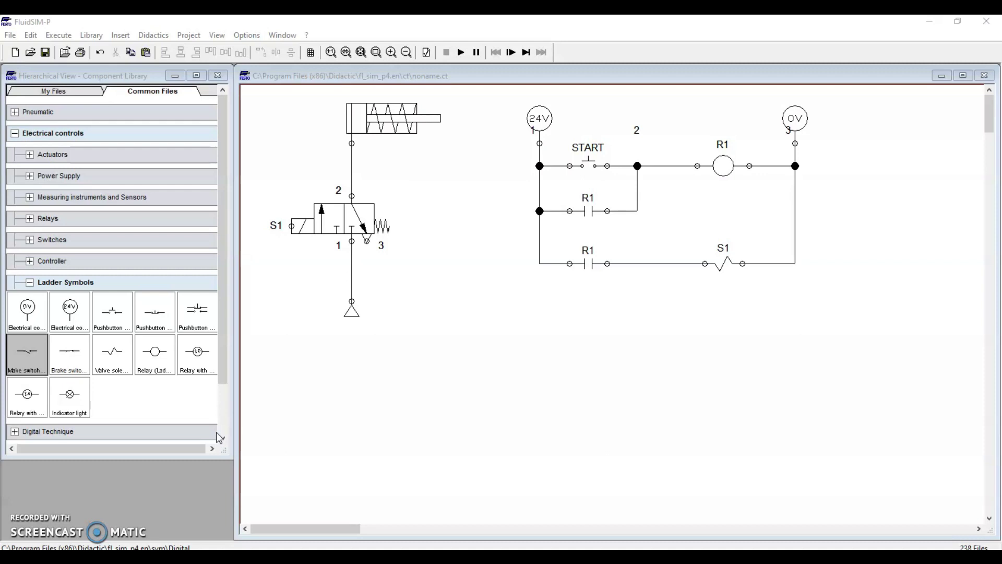
# - Add an actuating label FC to the single acting cylinder with begin and end positions of 200 mm
pyautogui.doubleClick(375, 116)
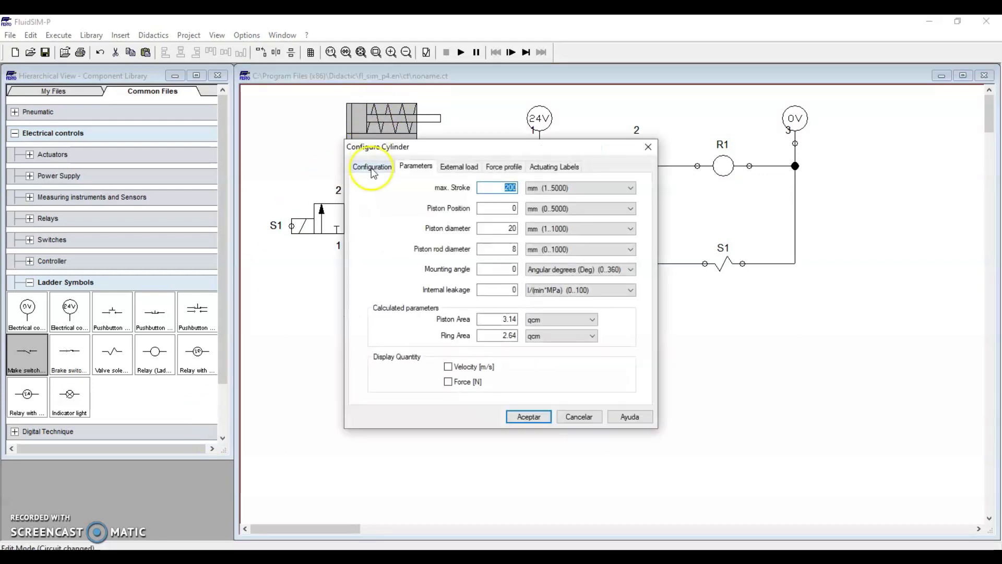
pyautogui.click(552, 168)
pyautogui.click(411, 232)
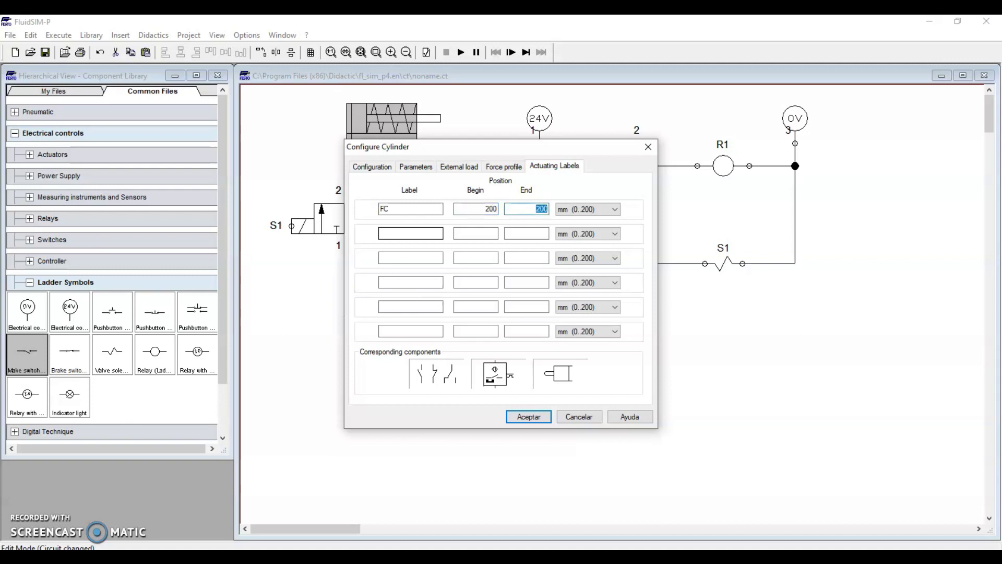
pyautogui.press('Return')
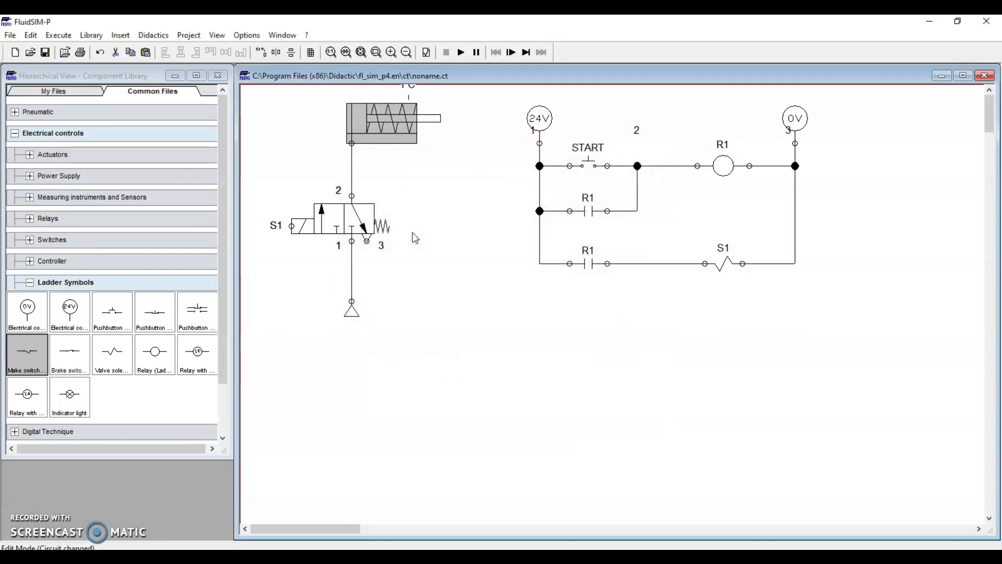
pyautogui.click(407, 263)
# - Move the pneumatic circuit and the ladder diagram down to make room for the FC label above the cylinder
pyautogui.moveTo(424, 364); pyautogui.dragTo(292, 73)
pyautogui.moveTo(372, 109); pyautogui.dragTo(373, 137)
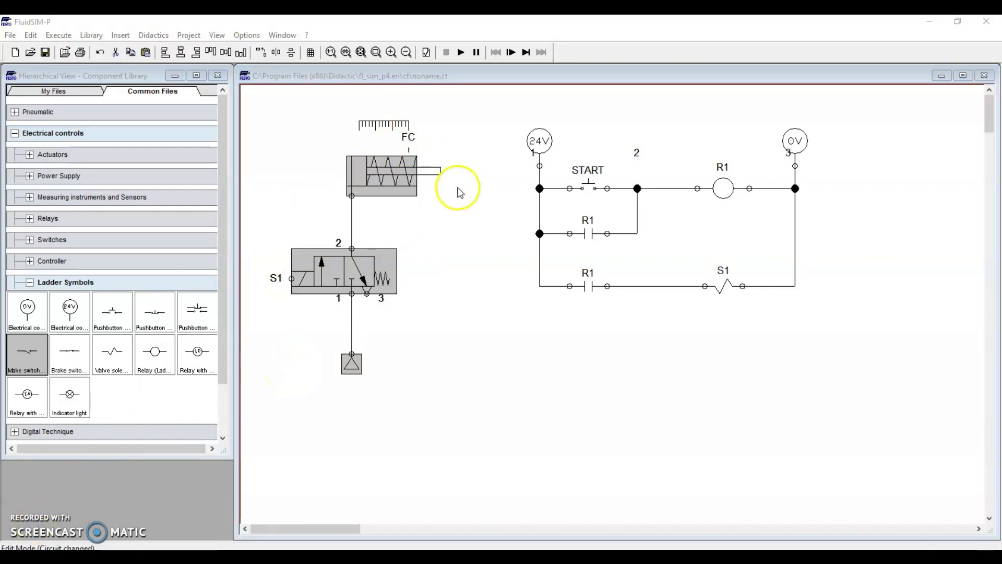
pyautogui.moveTo(361, 172)
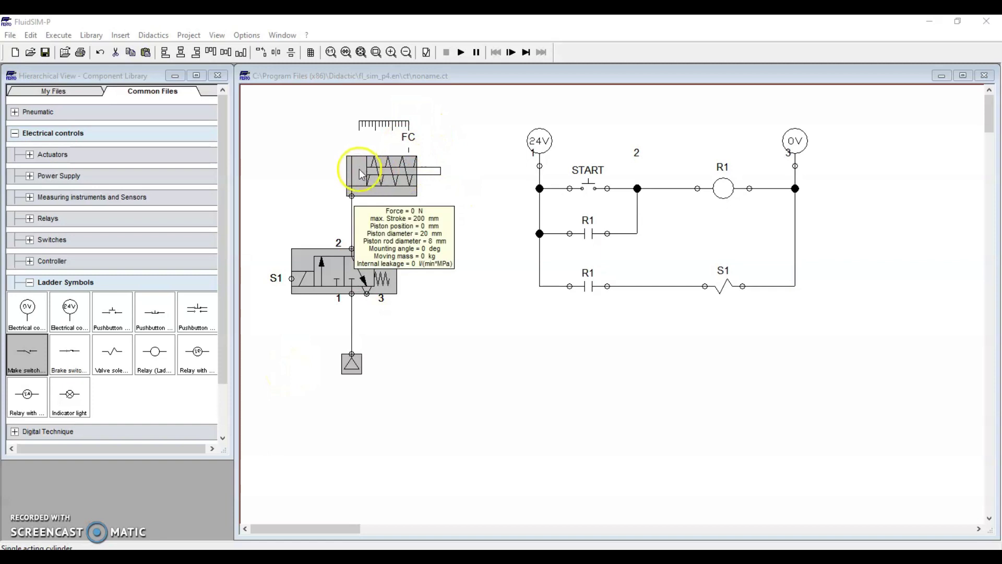
pyautogui.click(464, 201)
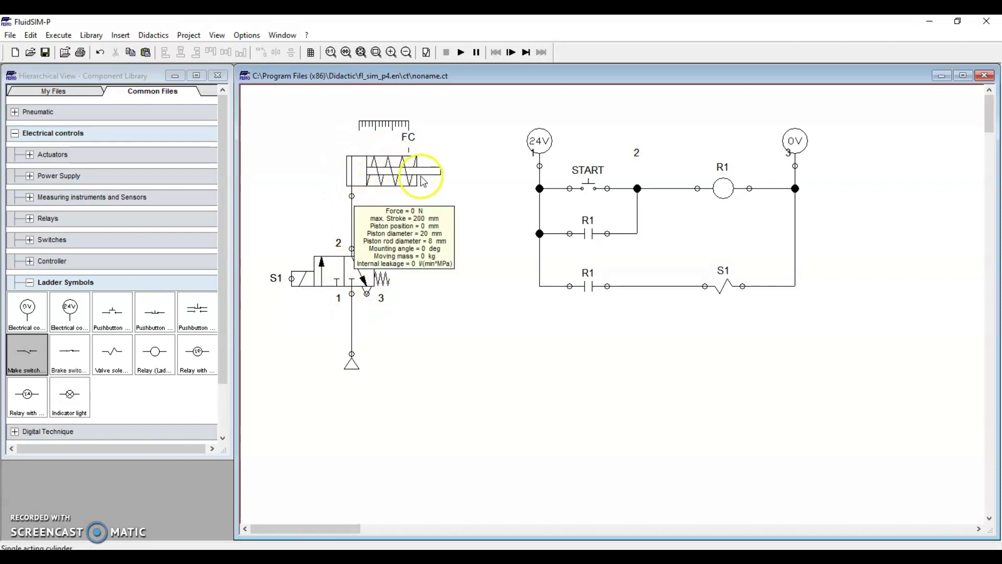
pyautogui.moveTo(355, 180)
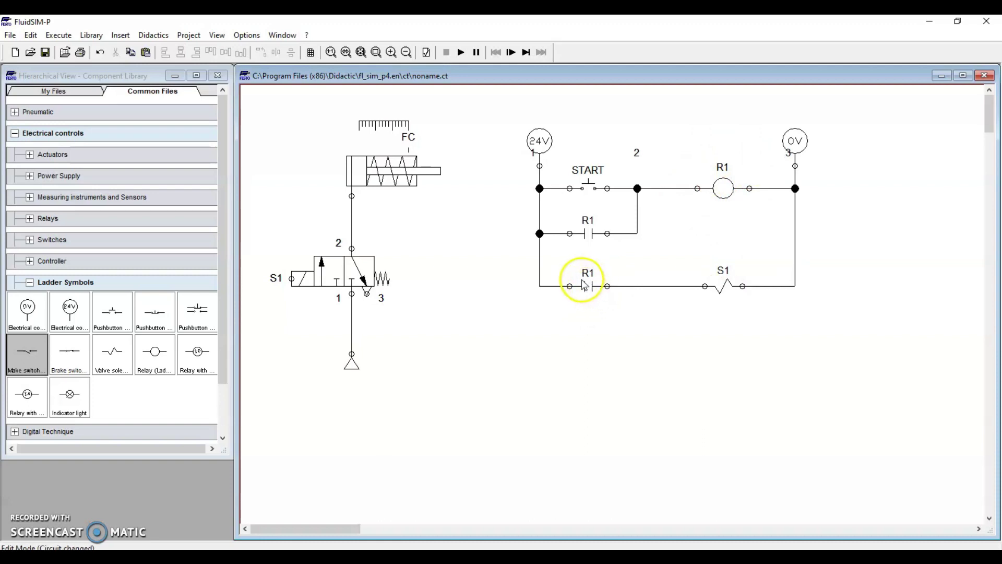
# - Shift relay R1 closer to the 0 V line and place a ladder brake switch labelled FC in the free area
pyautogui.moveTo(721, 189); pyautogui.dragTo(744, 189)
pyautogui.click(707, 229)
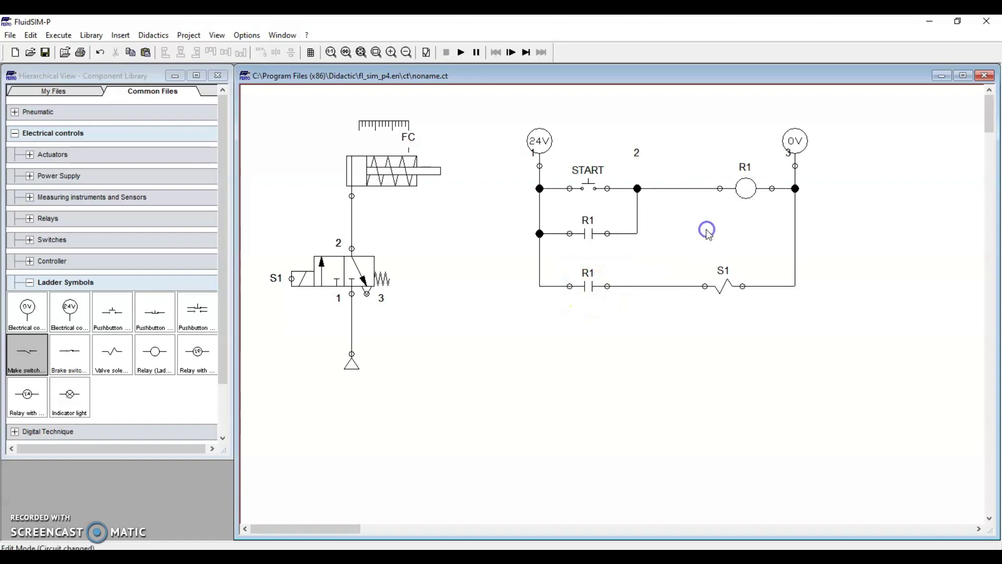
pyautogui.moveTo(71, 353); pyautogui.dragTo(485, 320)
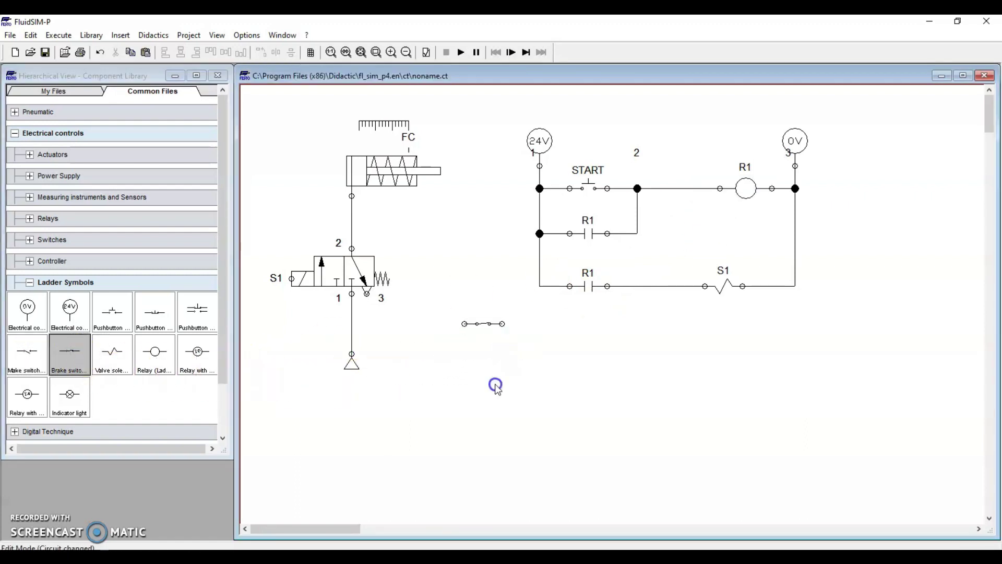
pyautogui.doubleClick(484, 325)
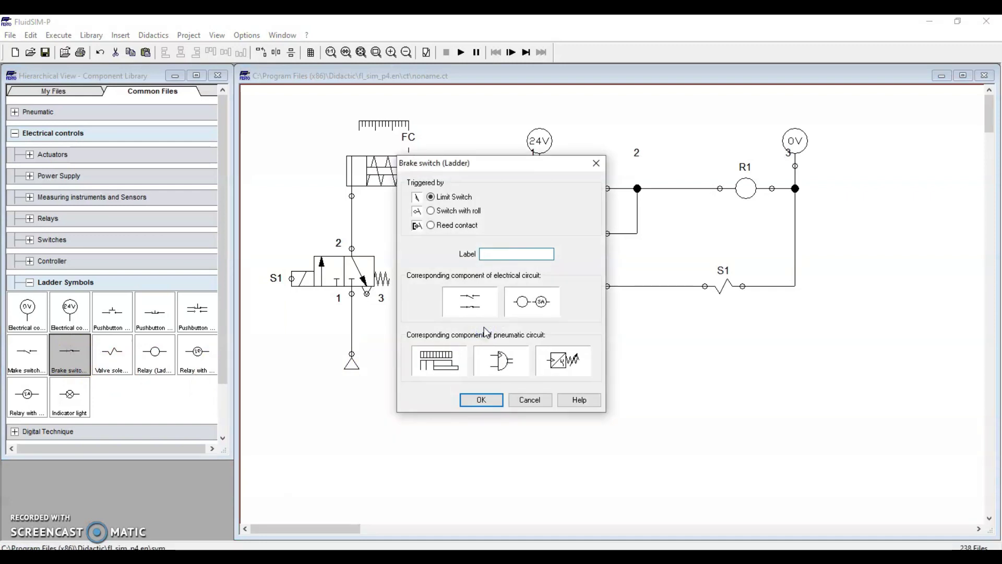
pyautogui.press('Return')
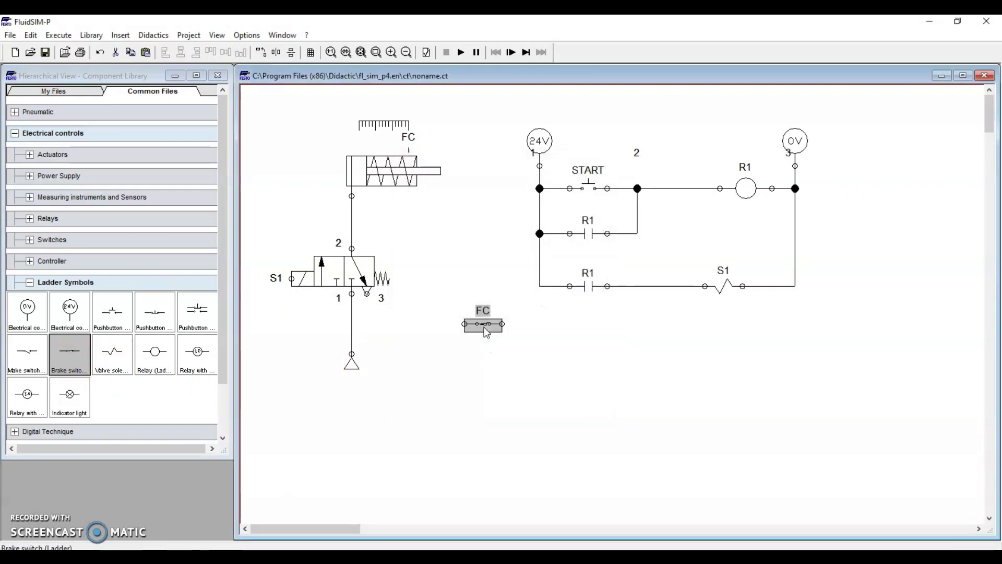
# - Replace the line between the START junction and relay R1 with the FC brake switch, wiring both its ends in series
pyautogui.moveTo(486, 329); pyautogui.dragTo(696, 230)
pyautogui.click(666, 188)
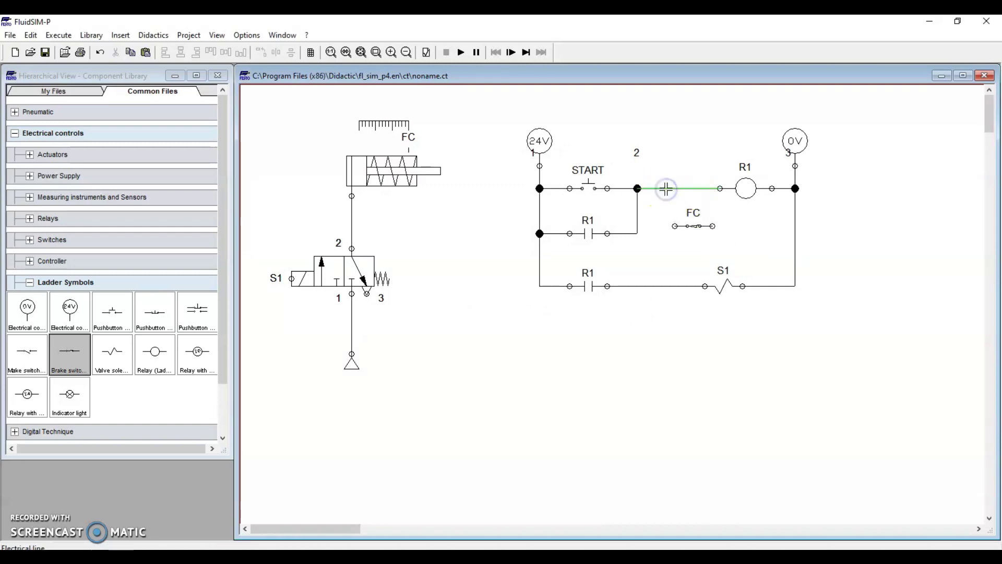
pyautogui.click(696, 221)
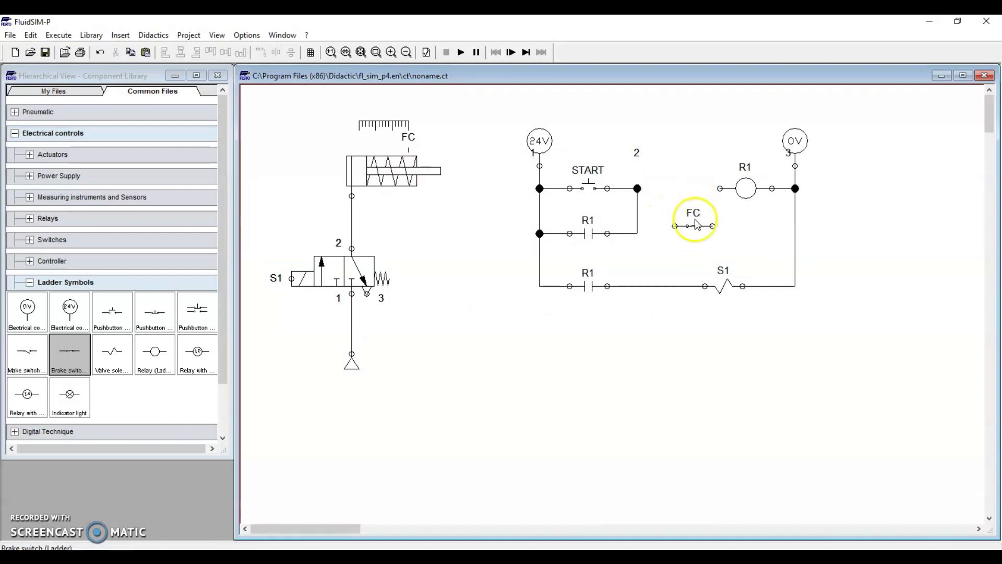
pyautogui.moveTo(700, 231); pyautogui.dragTo(638, 188)
pyautogui.moveTo(698, 188); pyautogui.dragTo(720, 188)
pyautogui.click(692, 229)
pyautogui.click(681, 190)
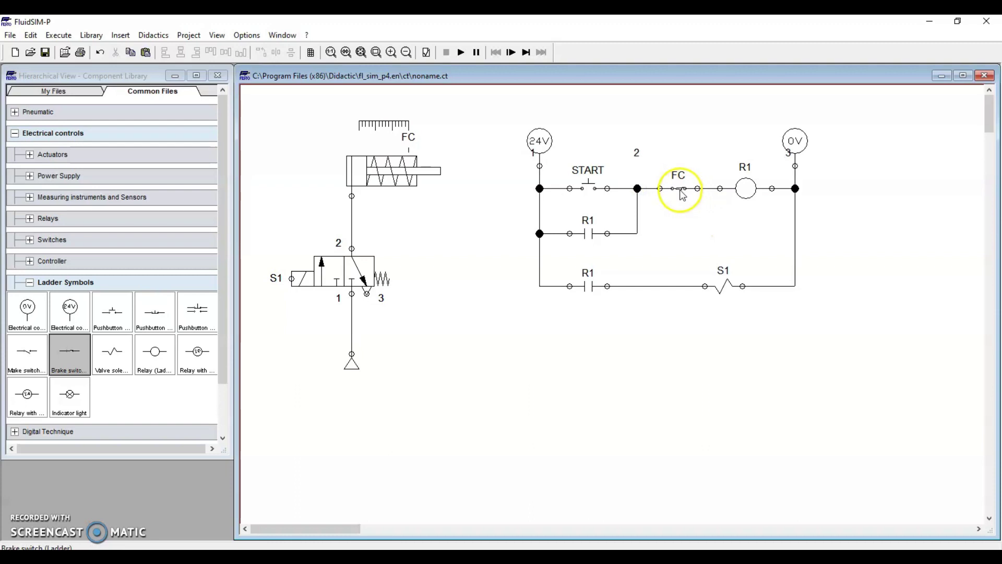
pyautogui.click(683, 208)
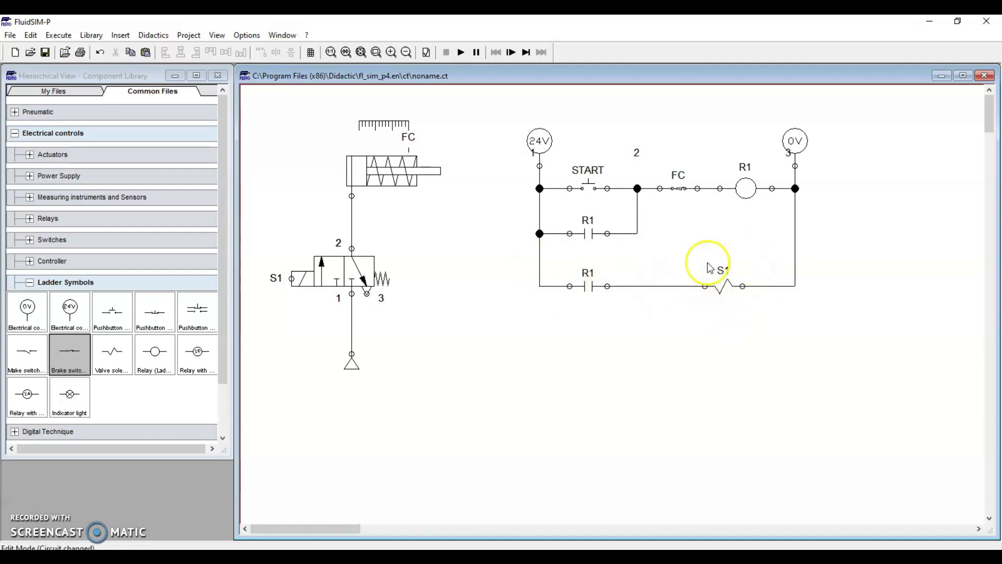
# - Simulate the circuit with the FC switch and actuate the START pushbutton several times to cycle the cylinder
pyautogui.click(461, 53)
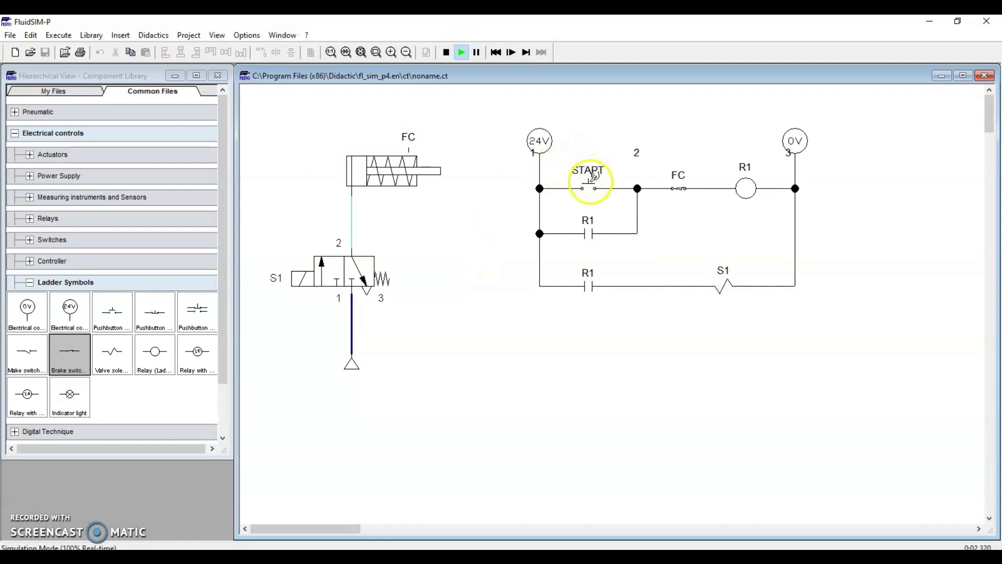
pyautogui.click(594, 178)
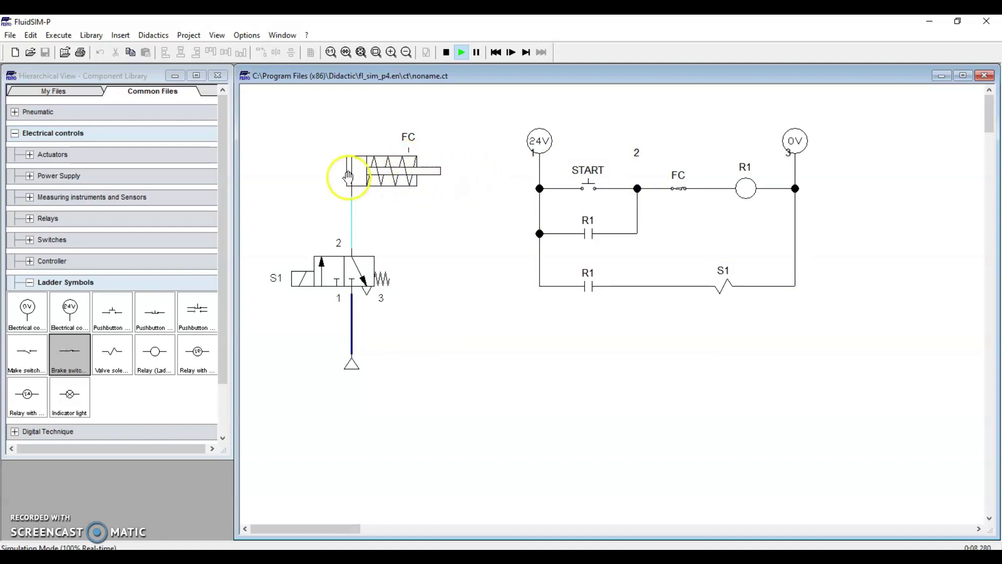
pyautogui.click(601, 185)
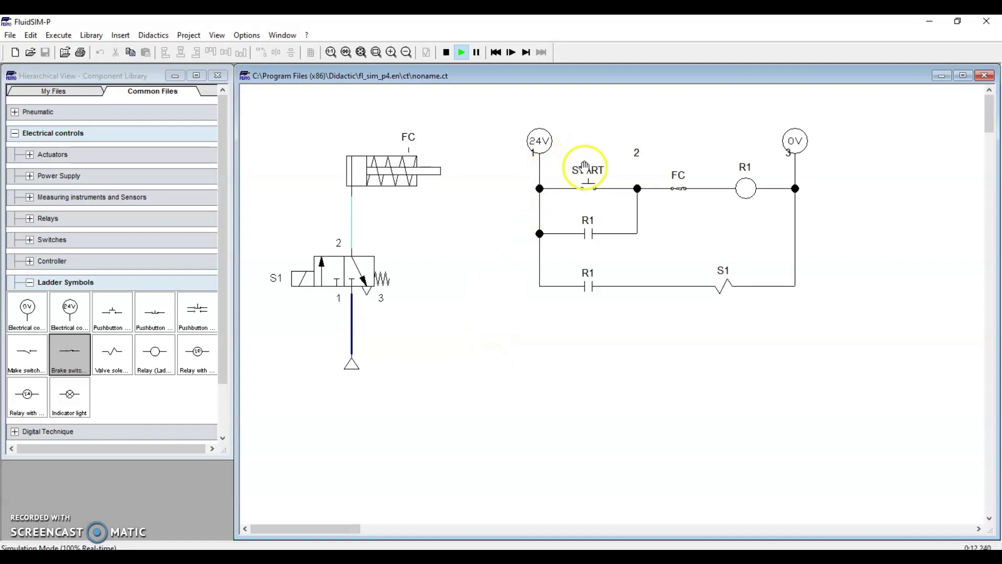
pyautogui.click(591, 177)
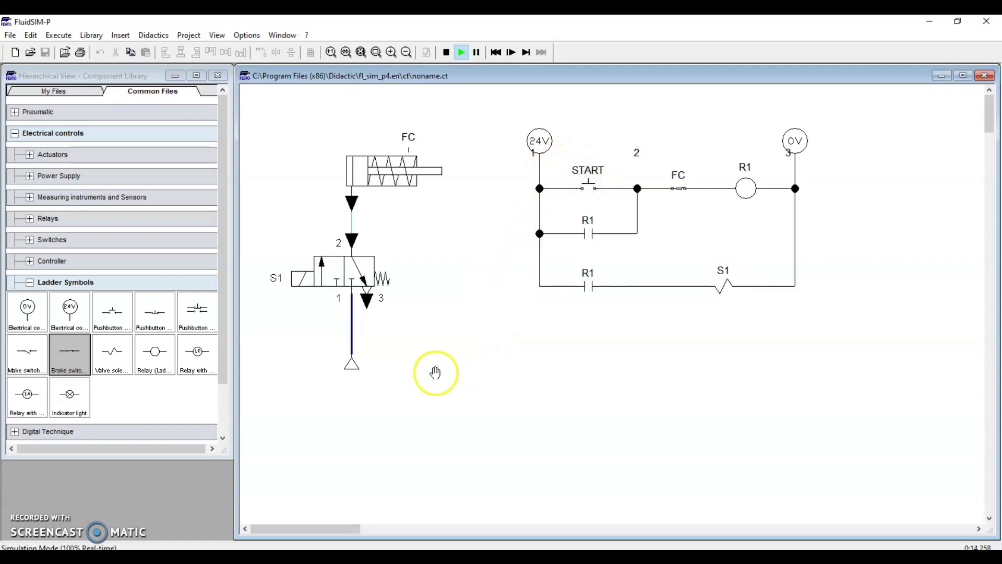
# - Actuate the START pushbutton twice more in the running simulation to cycle the cylinder, and stop the simulation
pyautogui.click(590, 178)
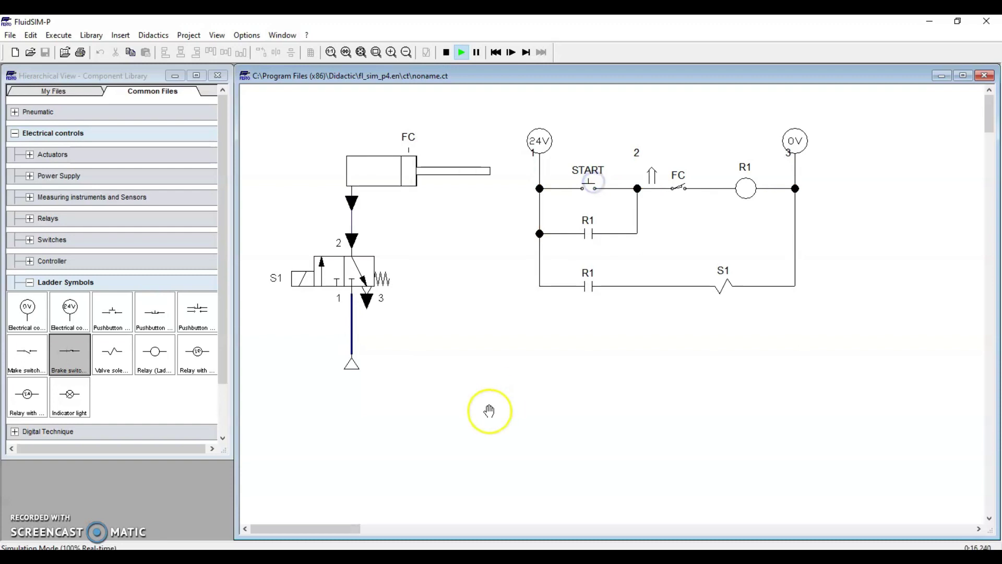
pyautogui.click(593, 182)
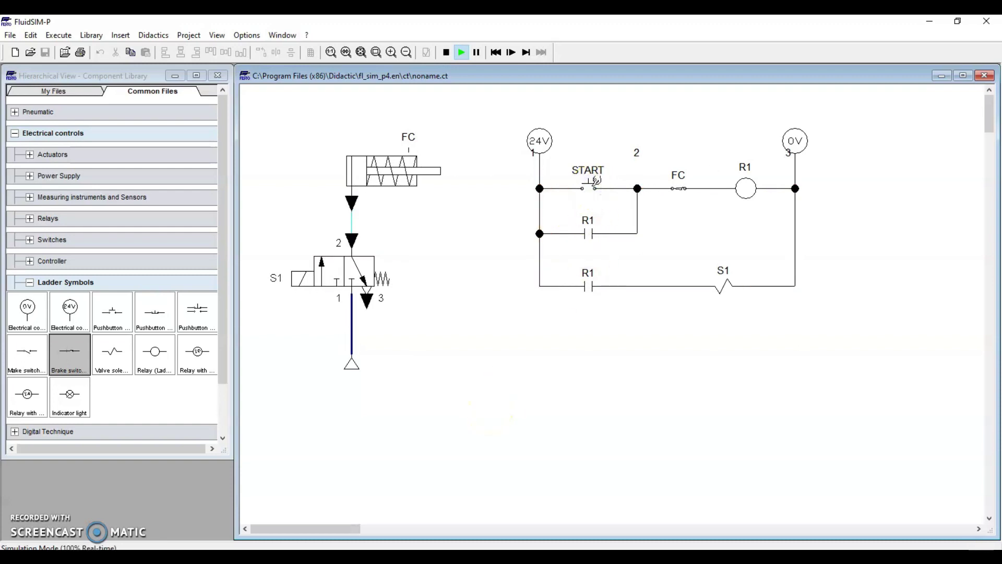
pyautogui.click(447, 53)
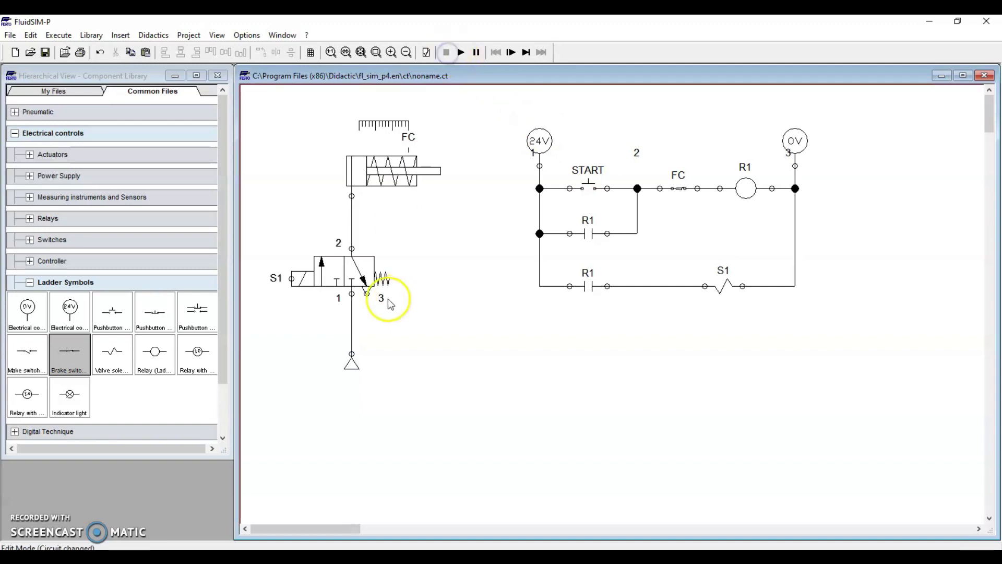
pyautogui.click(30, 516)
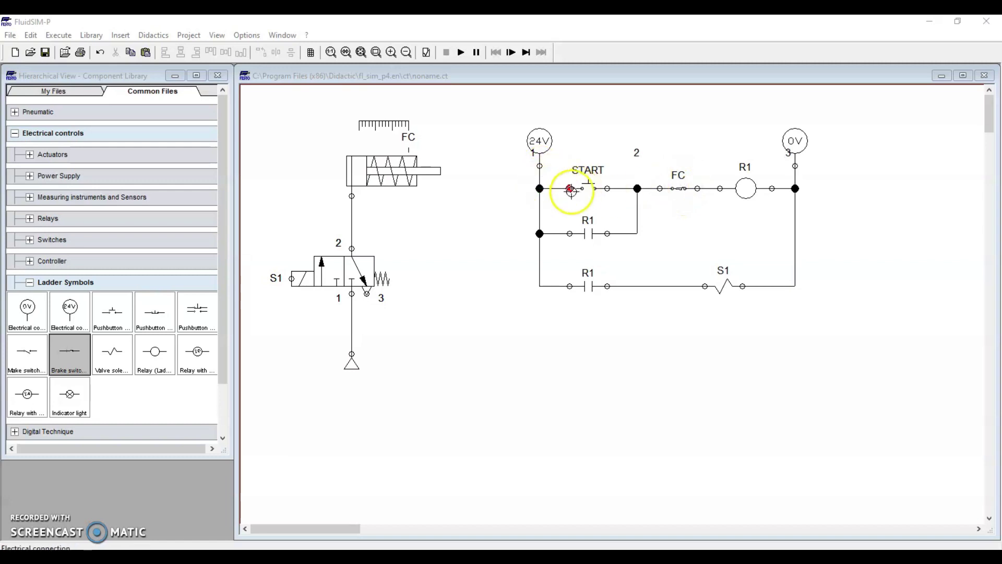
pyautogui.moveTo(564, 231); pyautogui.dragTo(541, 234)
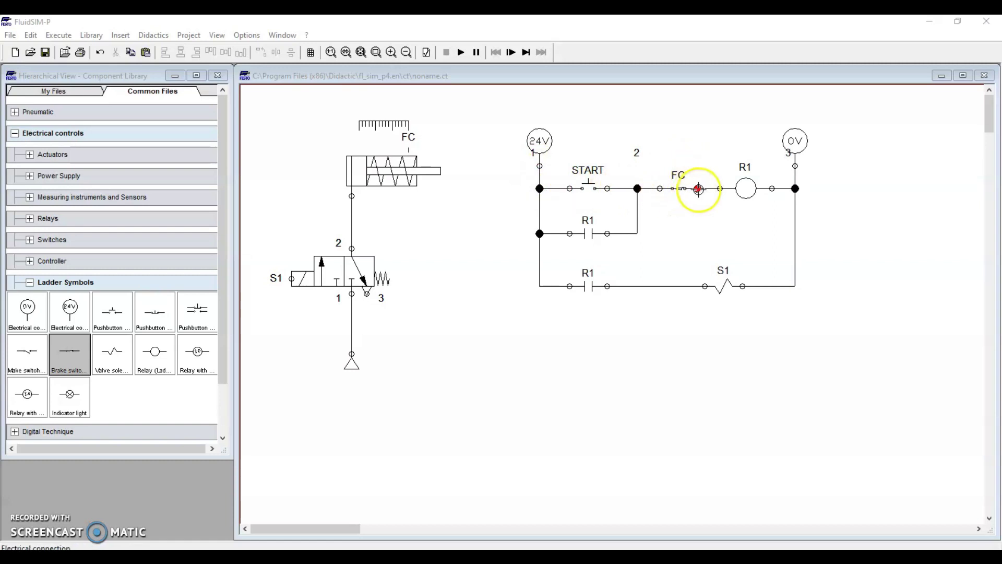
pyautogui.moveTo(721, 191); pyautogui.dragTo(721, 189)
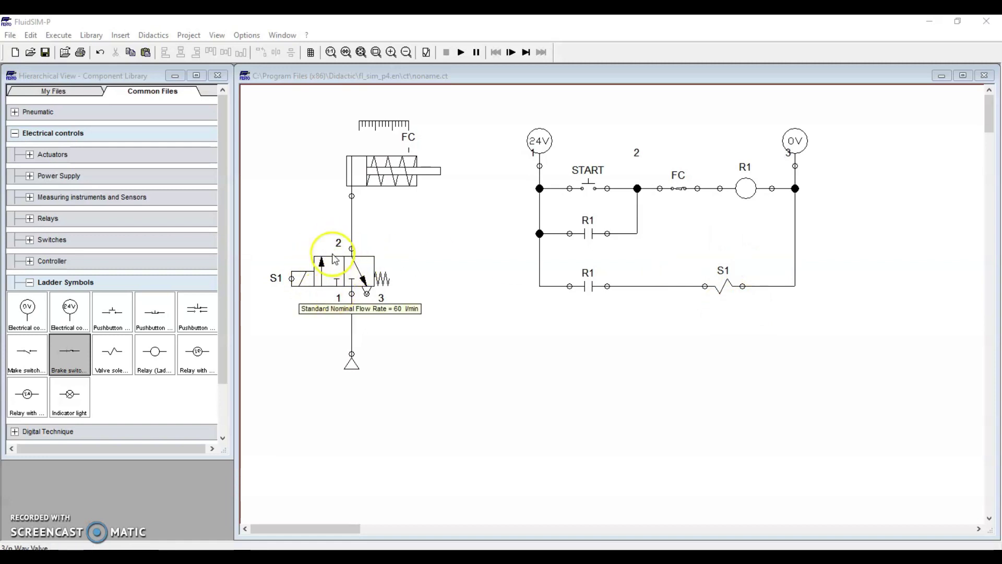
pyautogui.moveTo(384, 179)
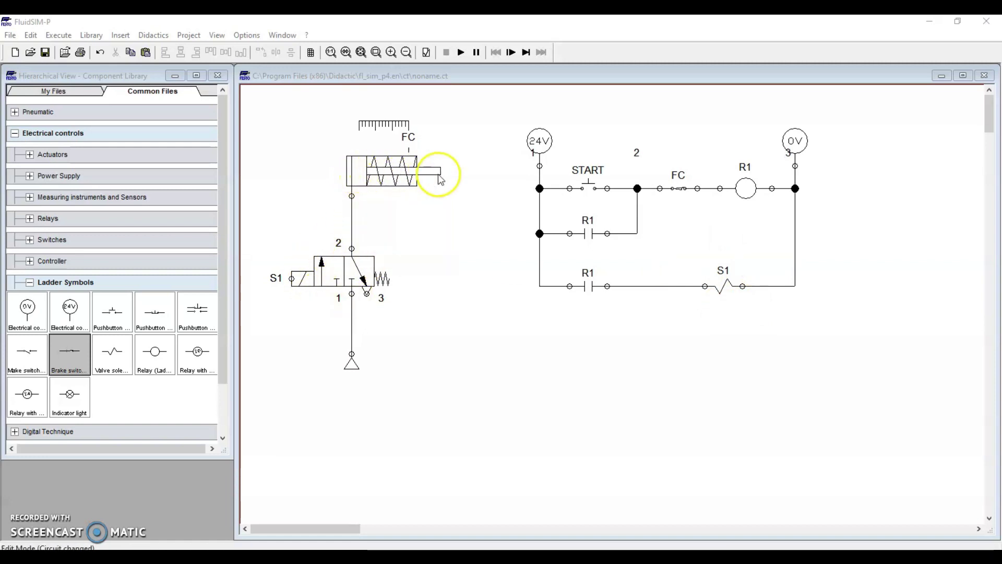
pyautogui.moveTo(365, 162)
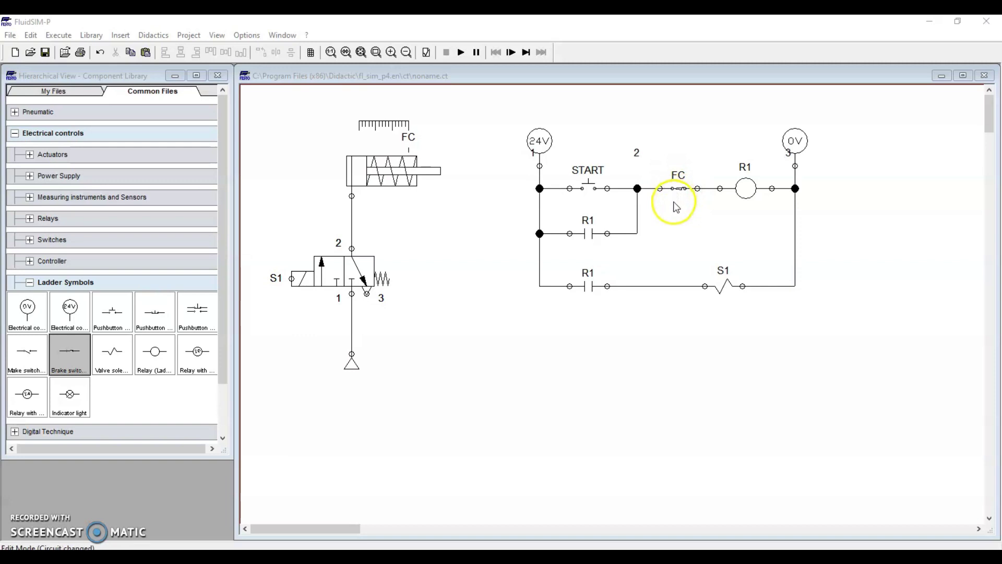
pyautogui.moveTo(710, 188); pyautogui.dragTo(698, 188)
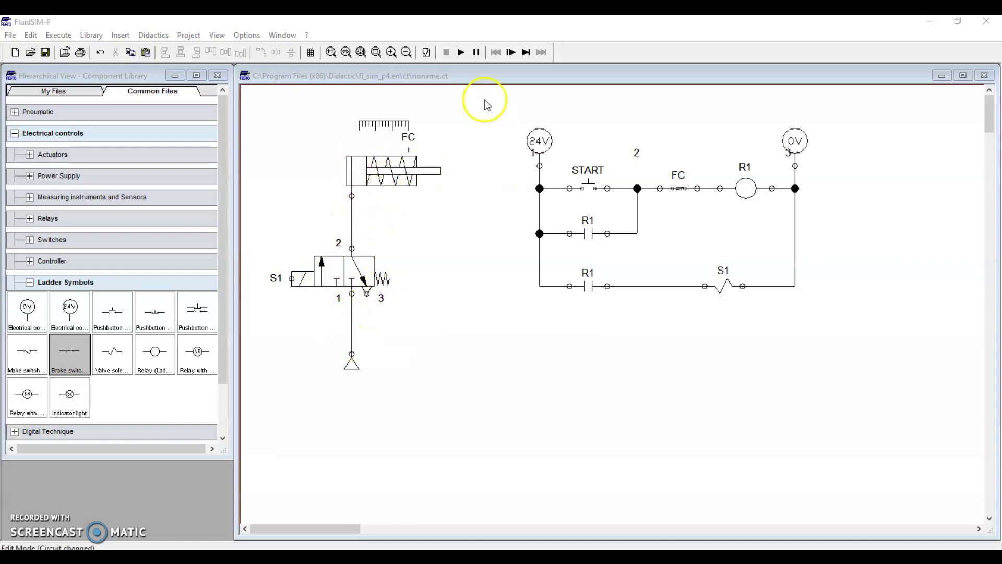
# - Run the simulation again, actuate START repeatedly to check the cylinder's extend and return cycle, and end the simulation
pyautogui.click(460, 52)
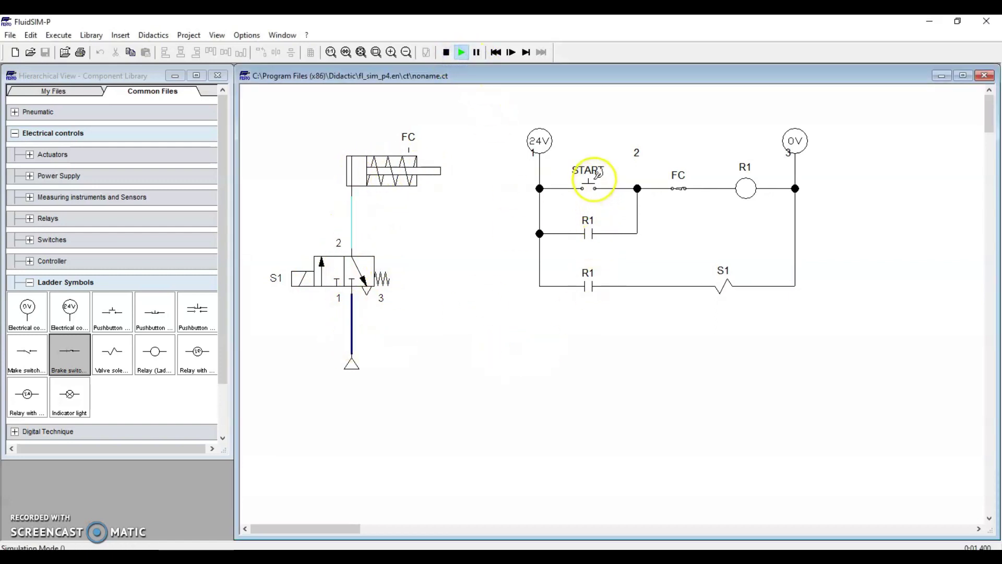
pyautogui.click(591, 179)
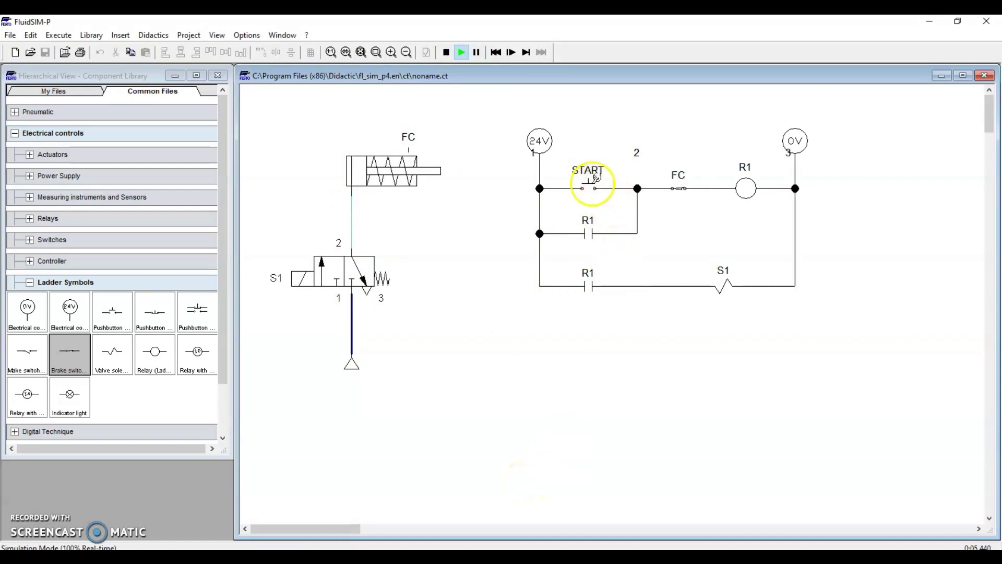
pyautogui.click(589, 183)
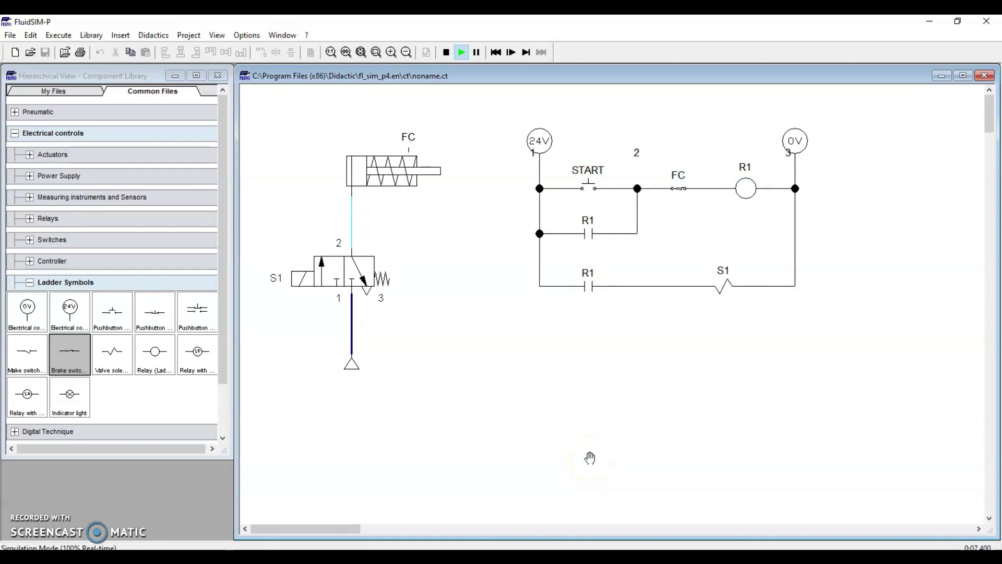
pyautogui.click(594, 174)
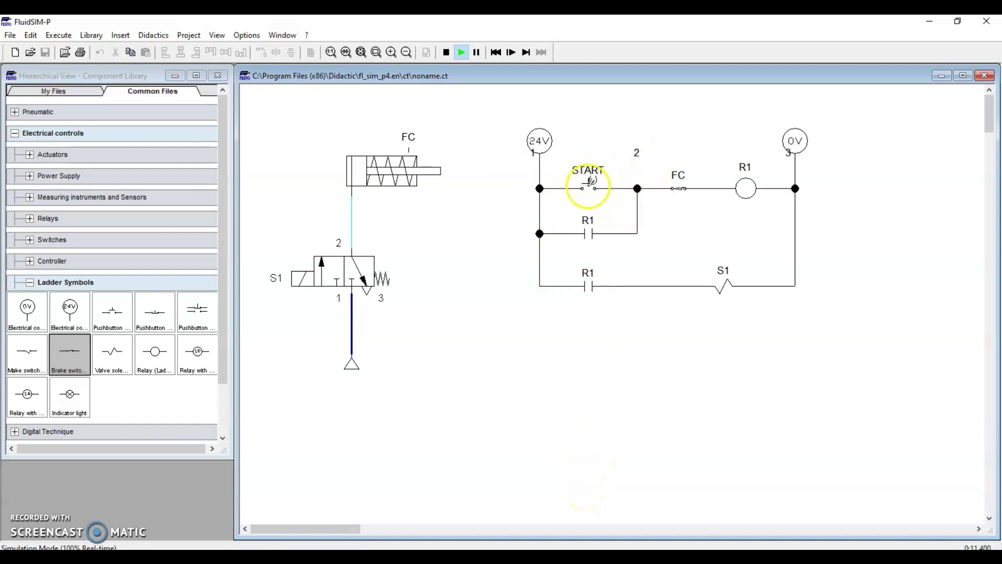
pyautogui.click(587, 177)
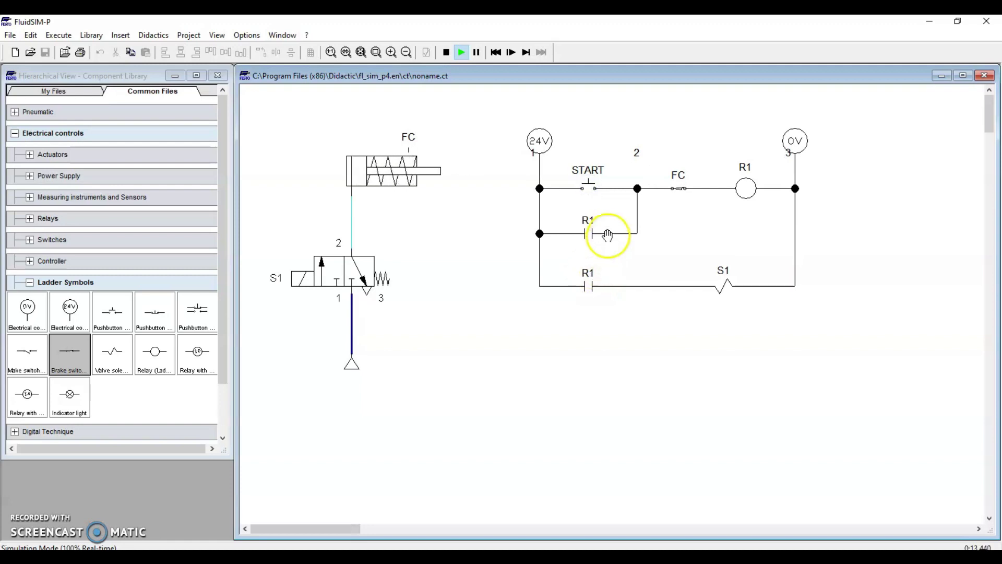
pyautogui.click(587, 181)
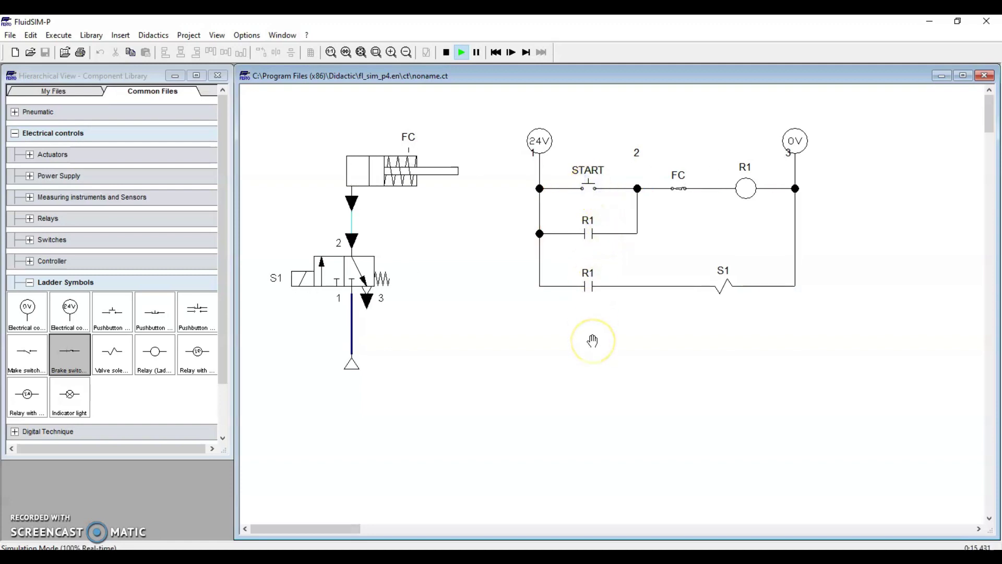
pyautogui.click(459, 303)
pyautogui.click(447, 52)
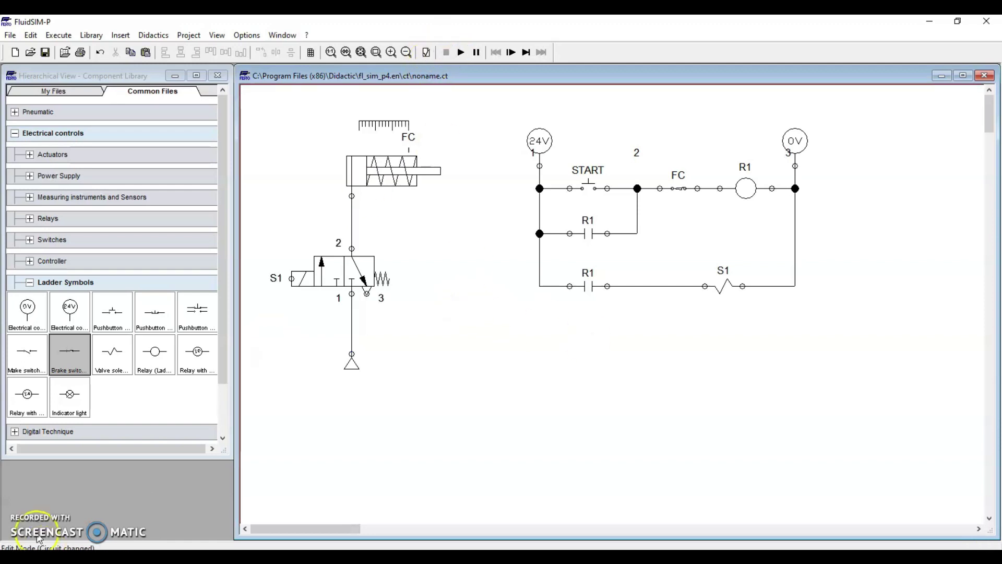
# - Move the whole ladder diagram to the upper right corner of the drawing to free space beside the pneumatic circuit
pyautogui.doubleClick(579, 170)
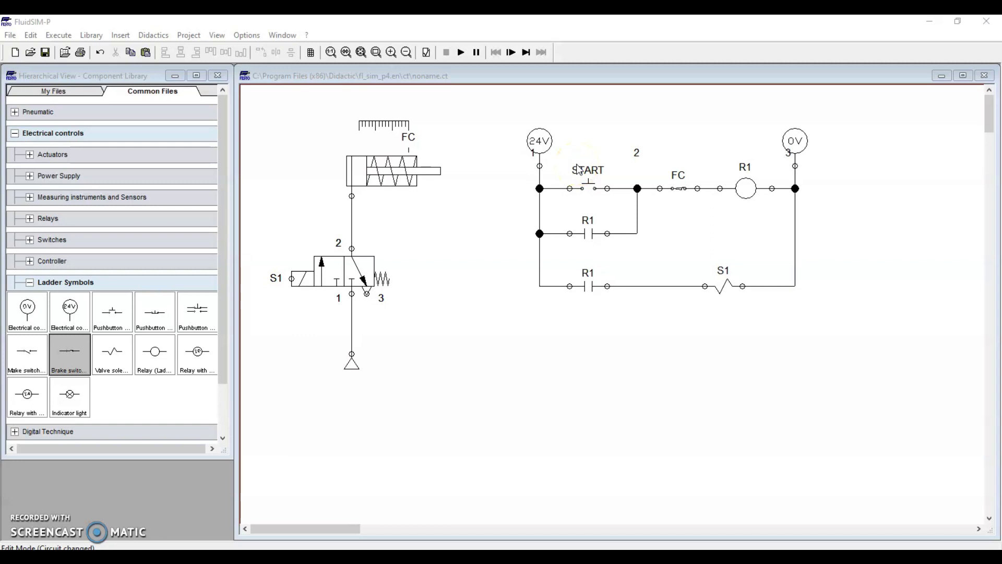
pyautogui.moveTo(511, 102); pyautogui.dragTo(838, 320)
pyautogui.moveTo(734, 189); pyautogui.dragTo(905, 148)
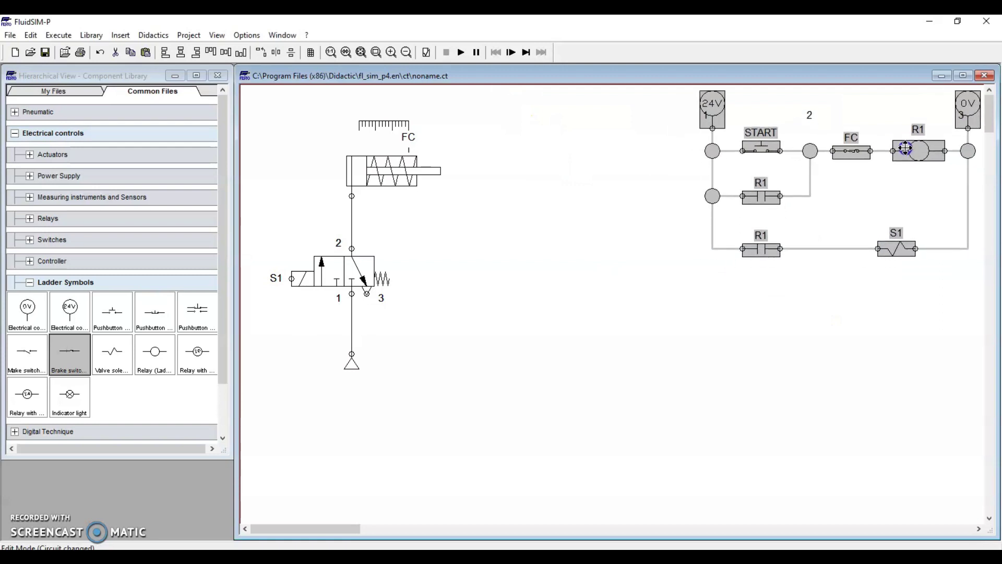
pyautogui.click(736, 322)
pyautogui.moveTo(682, 90); pyautogui.dragTo(979, 294)
pyautogui.click(880, 312)
pyautogui.click(387, 365)
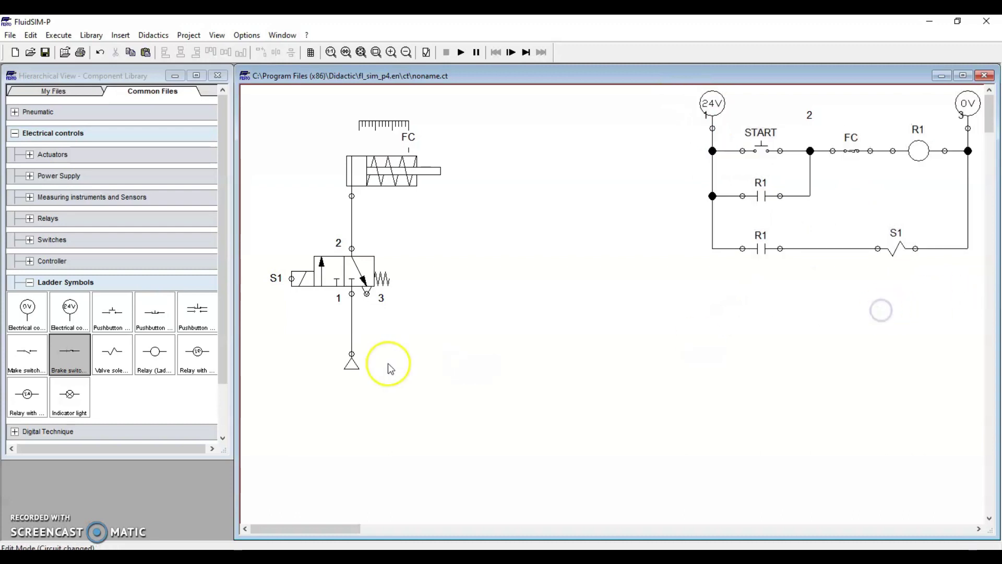
# - Place a +24V electrical connection beside the valve and a 0V connection well below it, vertically aligned
pyautogui.click(32, 287)
pyautogui.click(31, 285)
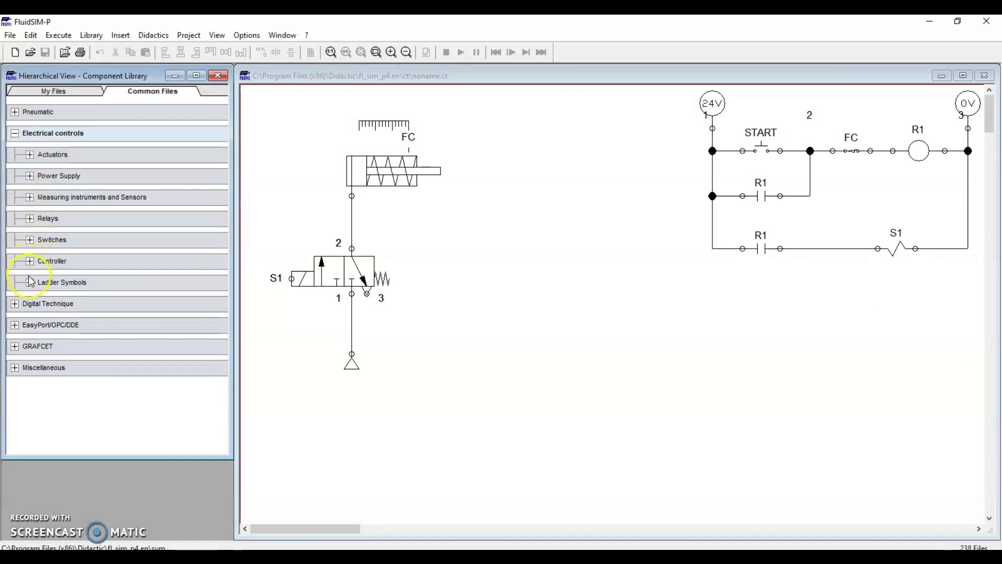
pyautogui.click(33, 177)
pyautogui.moveTo(67, 206); pyautogui.dragTo(441, 295)
pyautogui.click(119, 246)
pyautogui.moveTo(42, 218); pyautogui.dragTo(446, 501)
pyautogui.click(450, 421)
pyautogui.moveTo(448, 298); pyautogui.dragTo(449, 277)
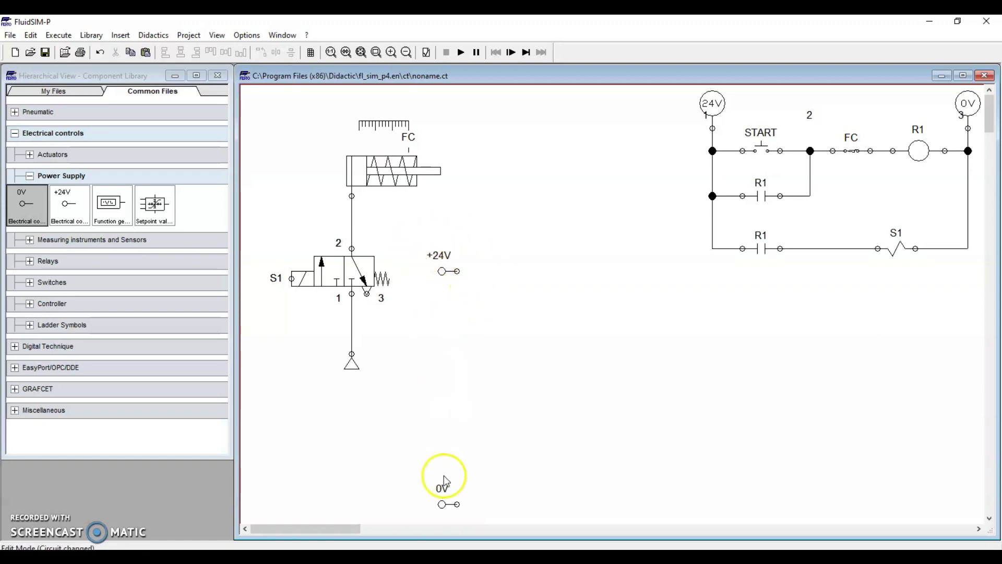
pyautogui.moveTo(510, 217); pyautogui.dragTo(426, 504)
pyautogui.click(513, 447)
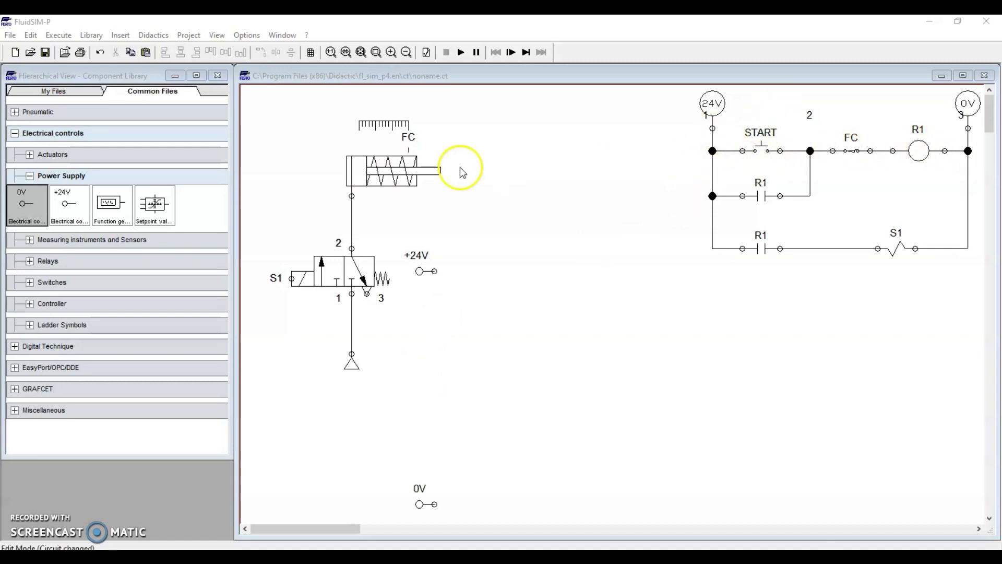
# - Place a manually operated make pushbutton below and to the right of the +24V connection and label it START
pyautogui.click(29, 176)
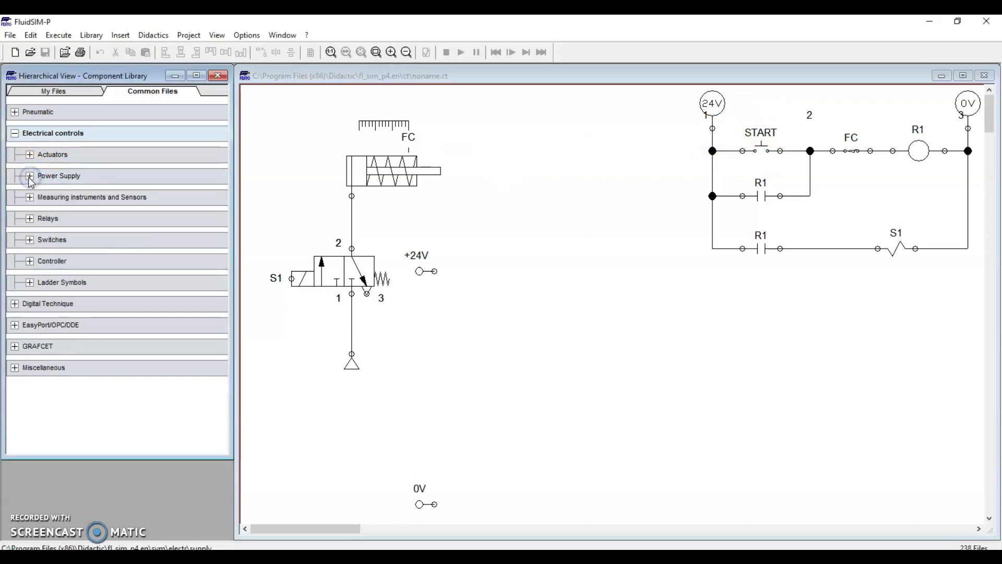
pyautogui.click(30, 241)
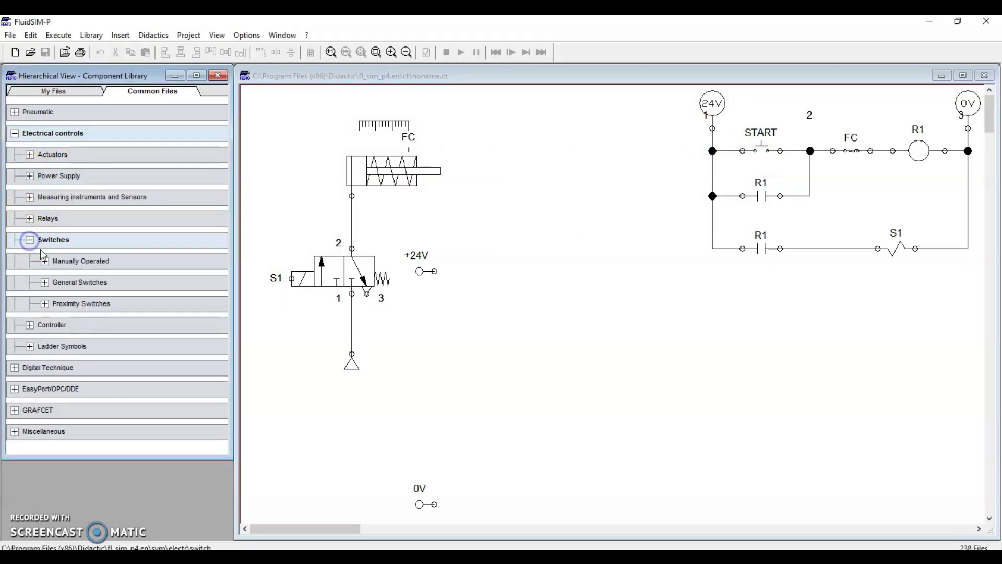
pyautogui.click(51, 265)
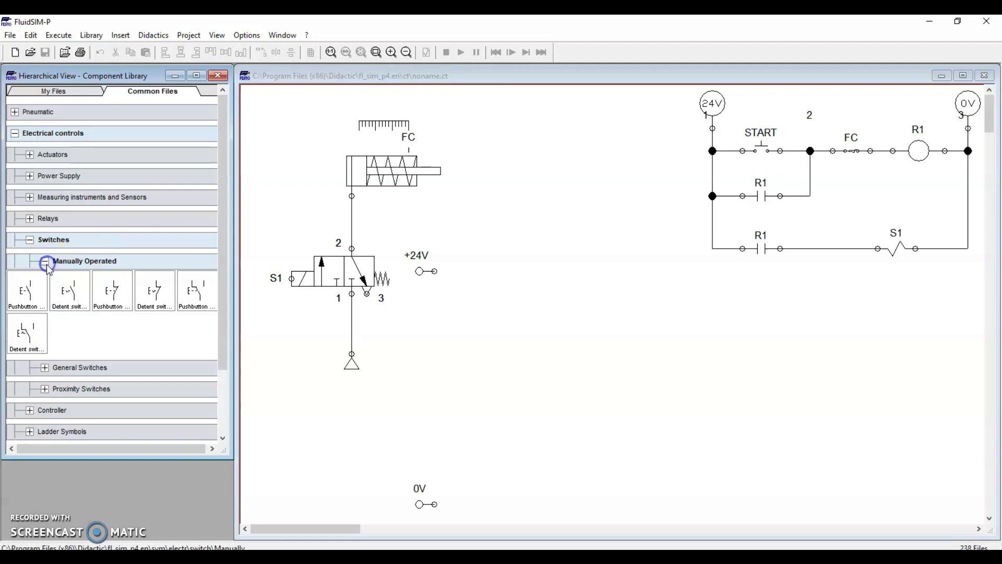
pyautogui.moveTo(24, 304); pyautogui.dragTo(481, 312)
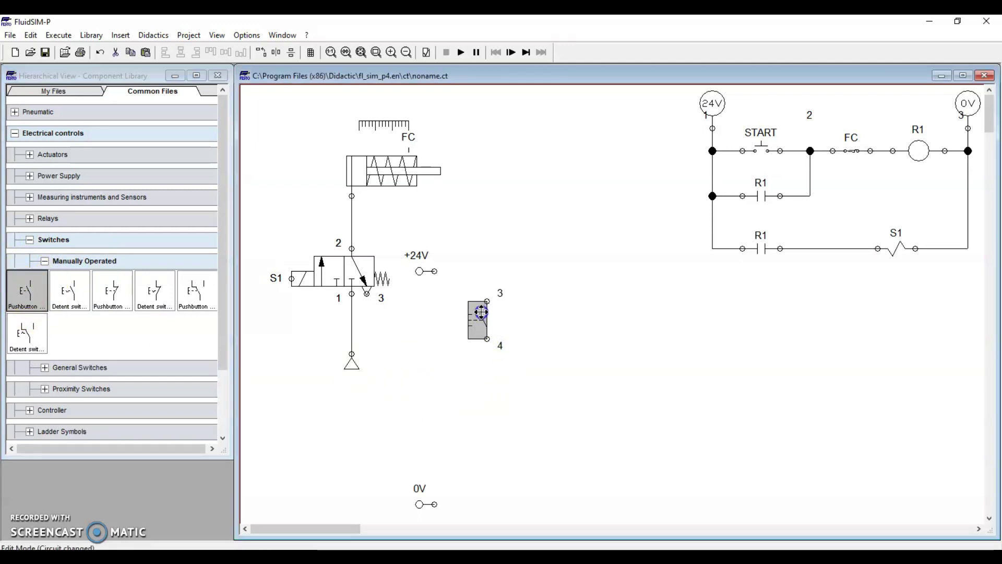
pyautogui.doubleClick(479, 315)
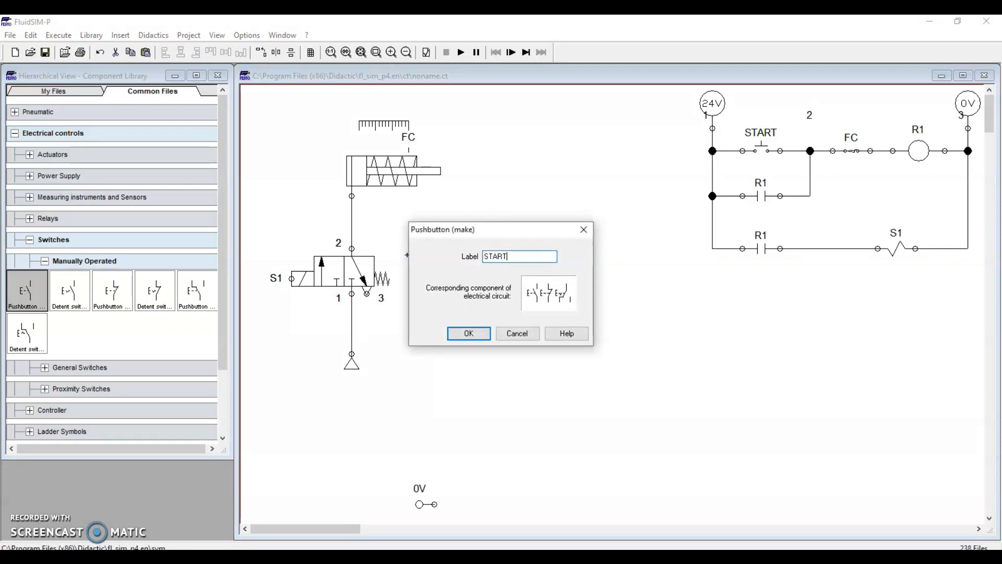
pyautogui.press('Return')
pyautogui.click(546, 332)
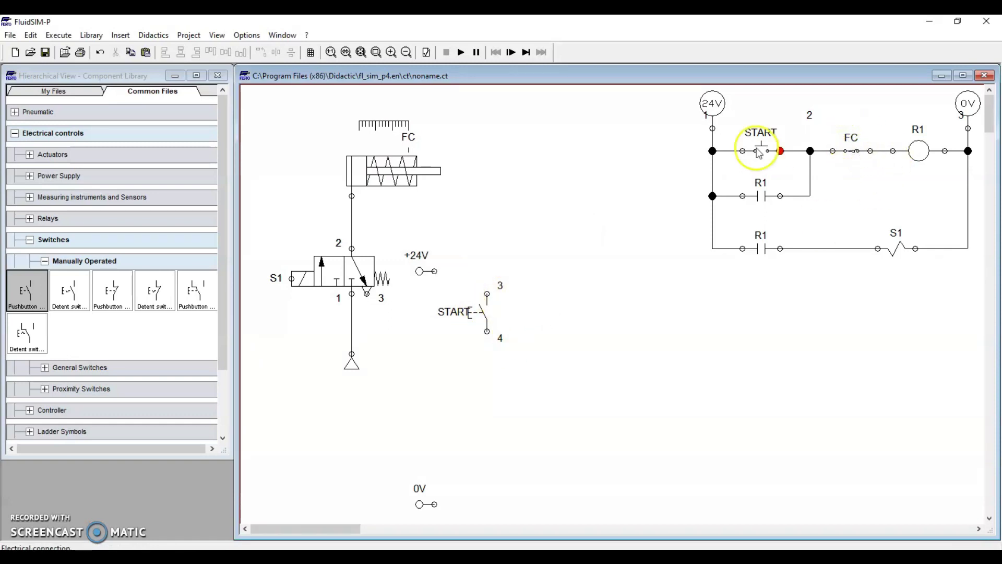
# - Place a general break switch directly below the START pushbutton and label it FC
pyautogui.click(48, 268)
pyautogui.click(46, 262)
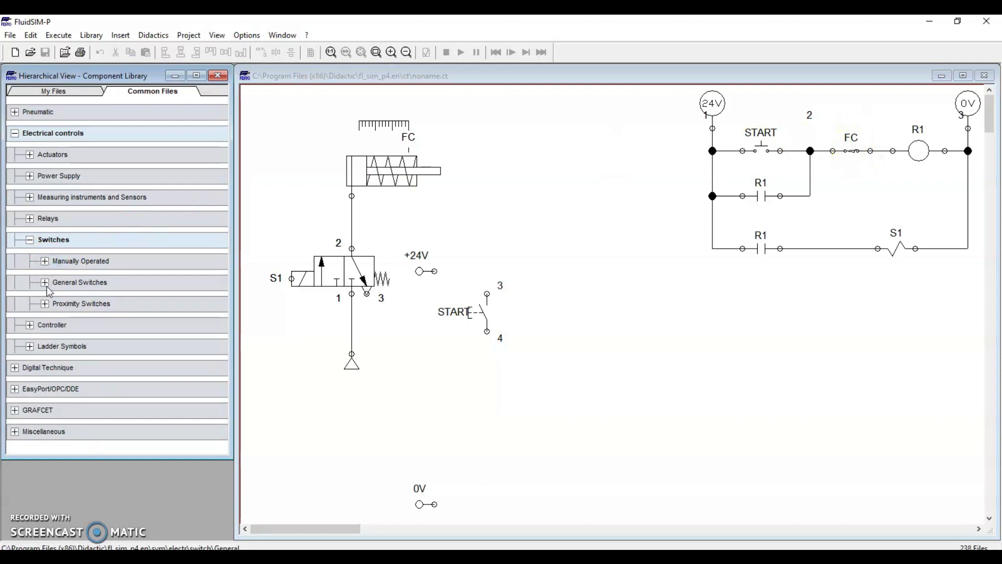
pyautogui.click(45, 284)
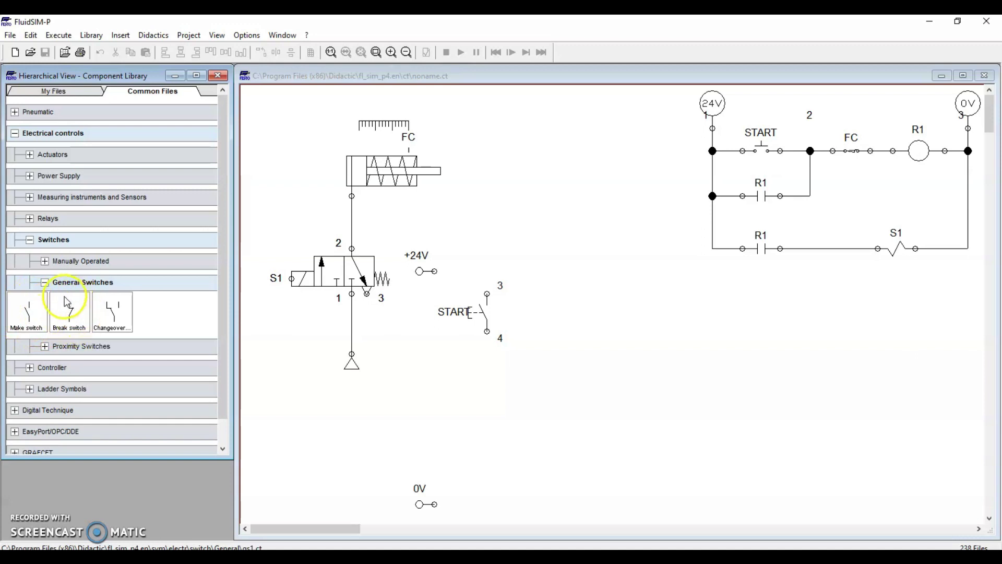
pyautogui.moveTo(75, 314); pyautogui.dragTo(490, 387)
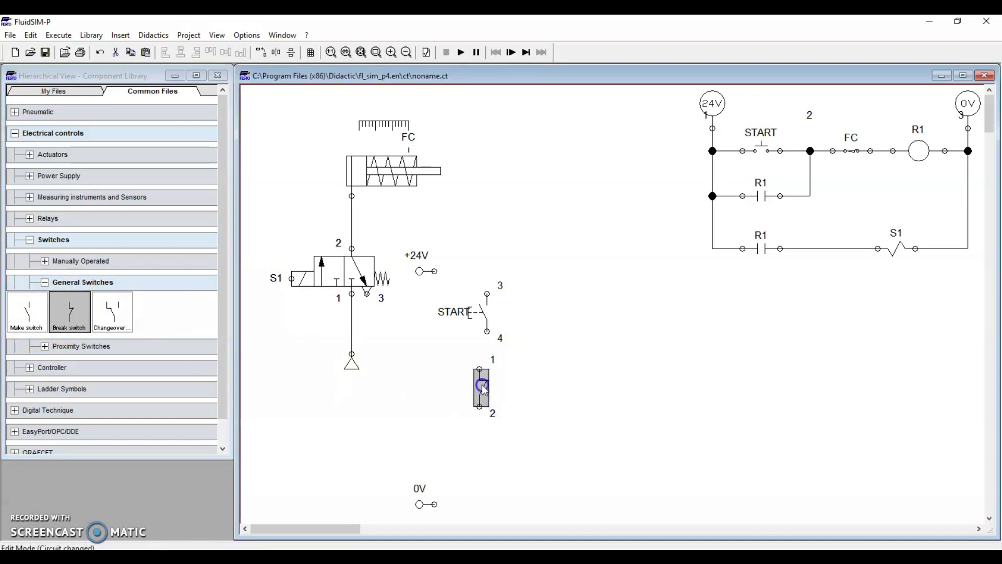
pyautogui.doubleClick(490, 386)
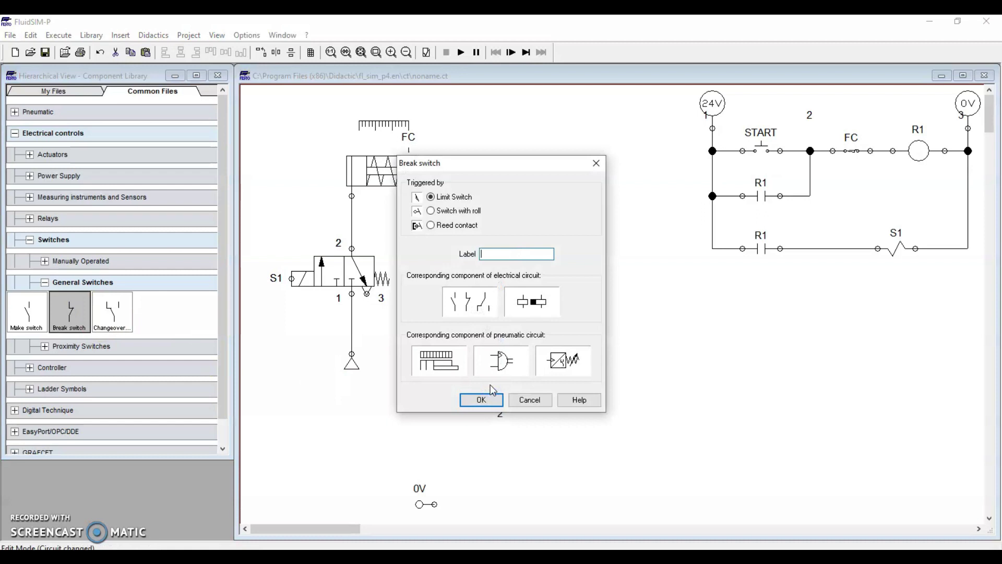
pyautogui.press('Return')
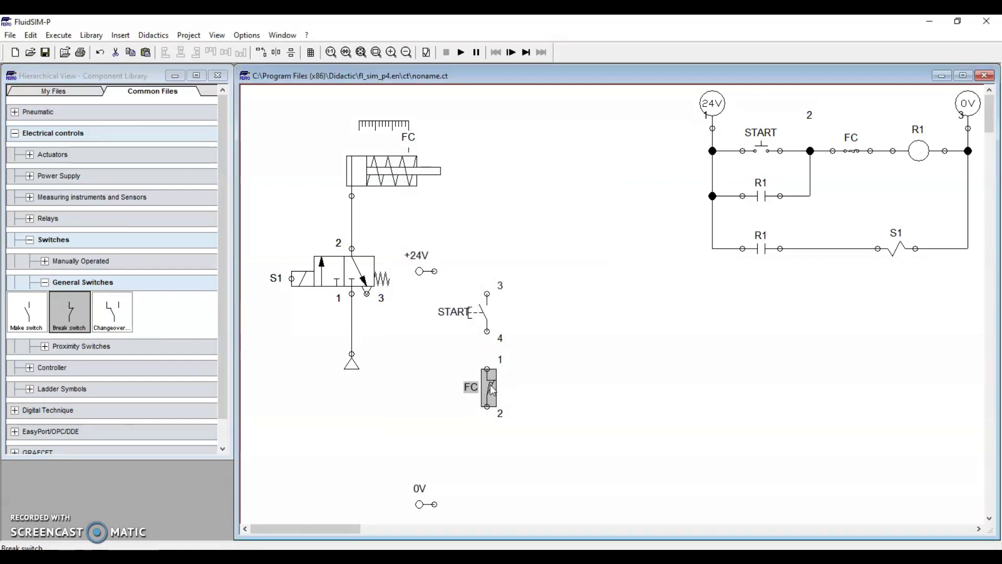
pyautogui.click(561, 378)
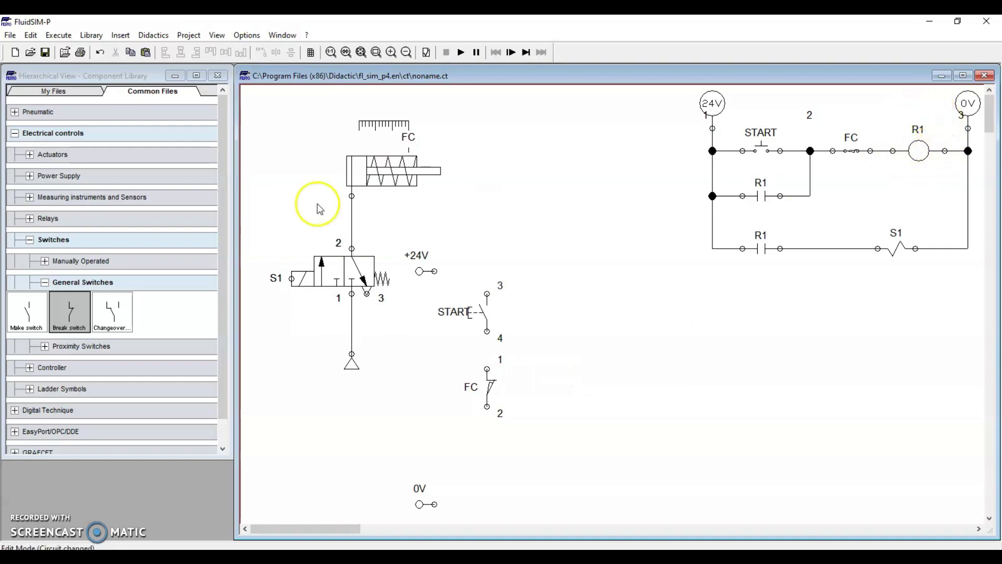
pyautogui.click(45, 282)
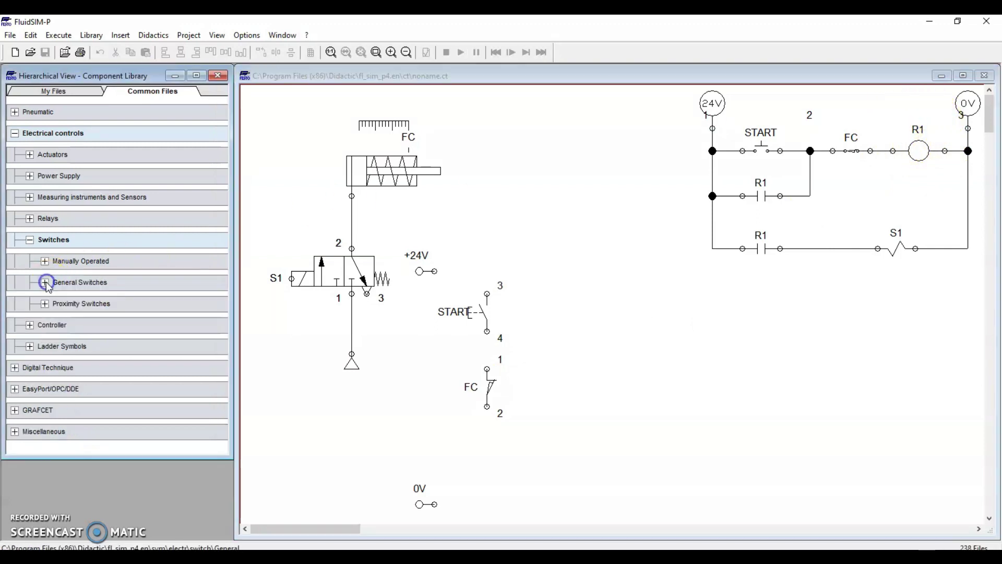
# - Place a relay coil directly below the FC break switch and label it R1
pyautogui.click(30, 219)
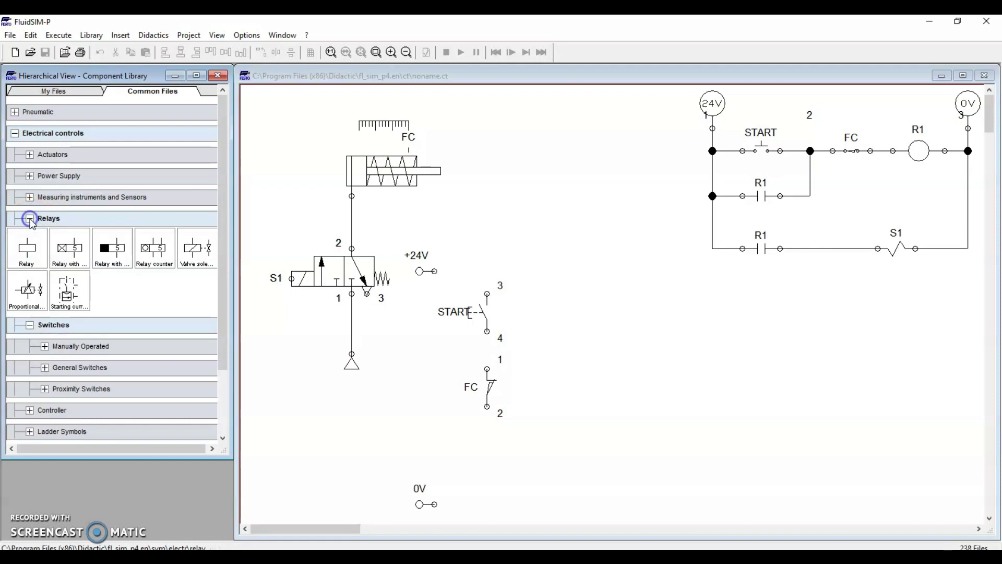
pyautogui.moveTo(31, 257); pyautogui.dragTo(483, 457)
pyautogui.doubleClick(483, 457)
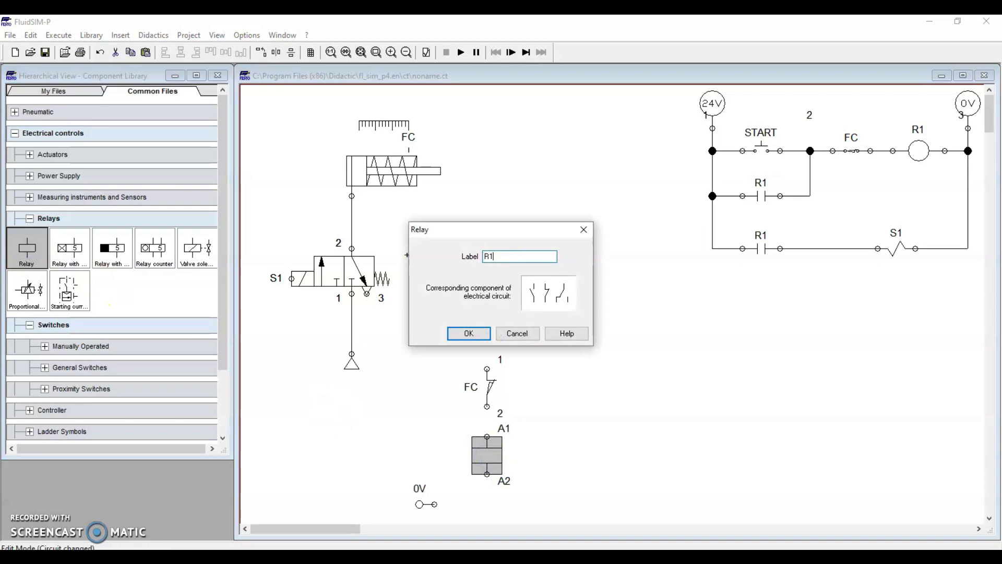
pyautogui.press('Return')
pyautogui.click(547, 390)
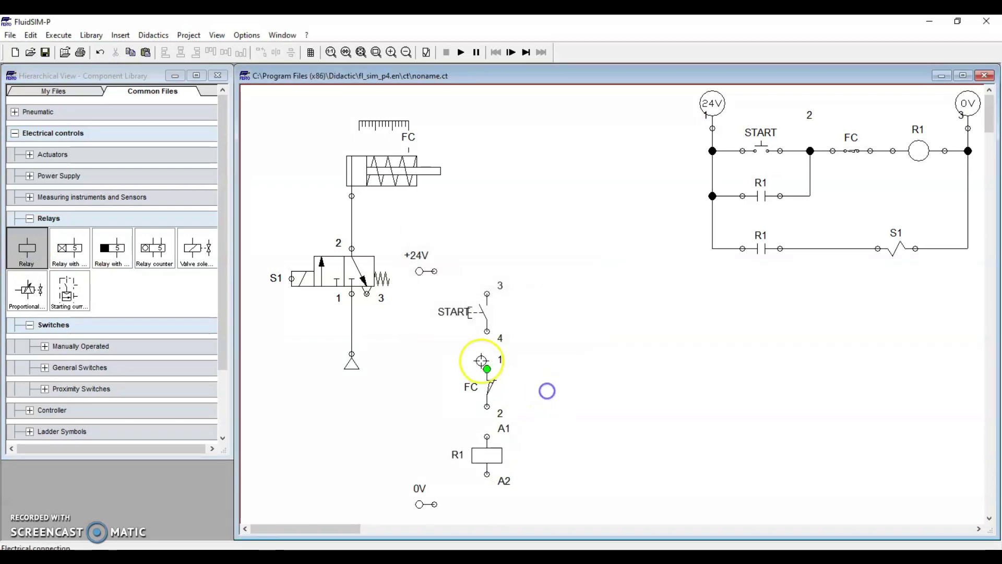
# - Wire the START pushbutton, FC break switch and R1 relay coil in series between the +24V and 0V connections
pyautogui.moveTo(486, 366); pyautogui.dragTo(487, 369)
pyautogui.moveTo(487, 406); pyautogui.dragTo(487, 437)
pyautogui.click(529, 401)
pyautogui.moveTo(487, 294); pyautogui.dragTo(435, 268)
pyautogui.moveTo(487, 474); pyautogui.dragTo(438, 502)
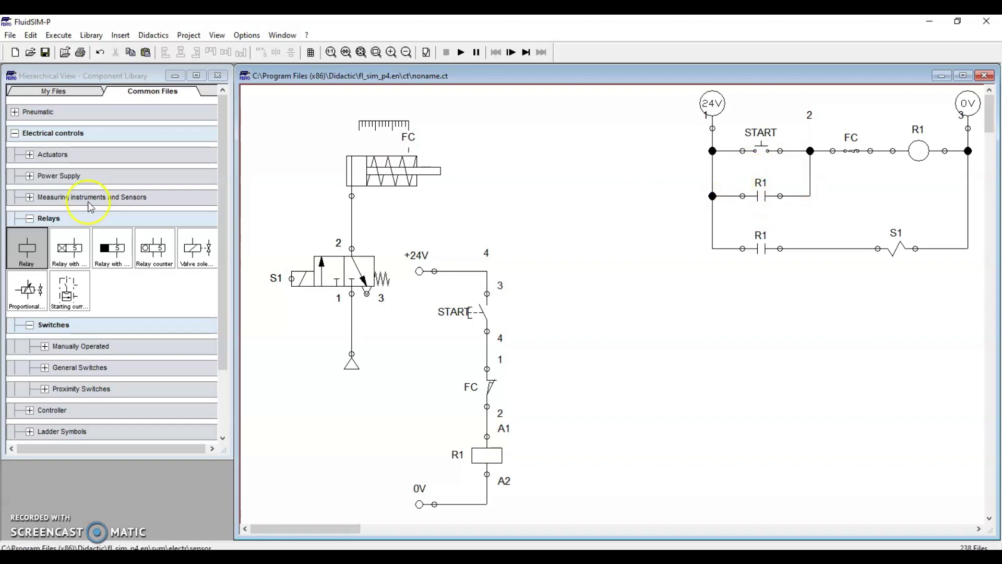
# - Place a general make switch to the right of the START pushbutton, level with it, and label it R1
pyautogui.click(30, 218)
pyautogui.click(45, 282)
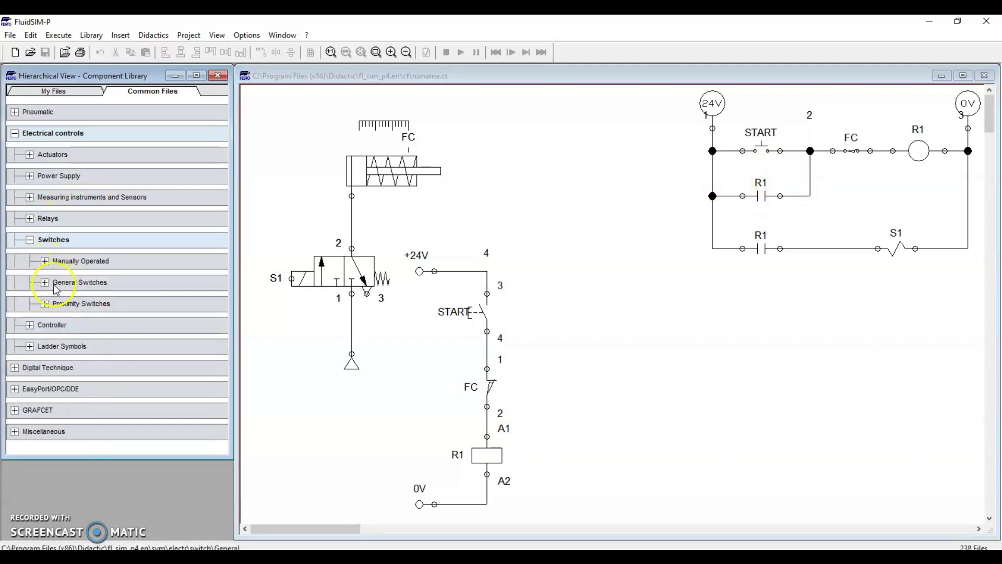
pyautogui.moveTo(31, 319); pyautogui.dragTo(562, 340)
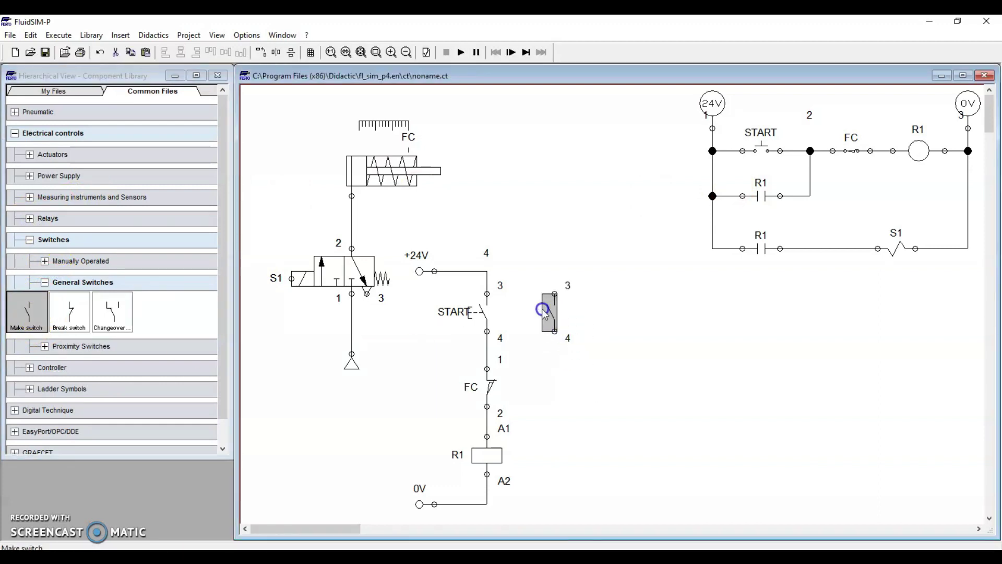
pyautogui.doubleClick(553, 312)
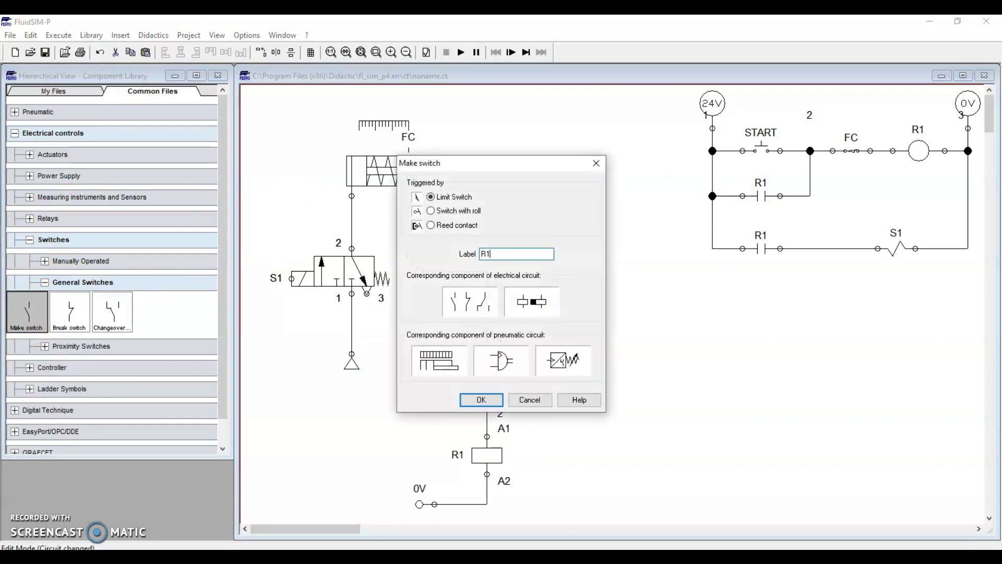
pyautogui.press('Return')
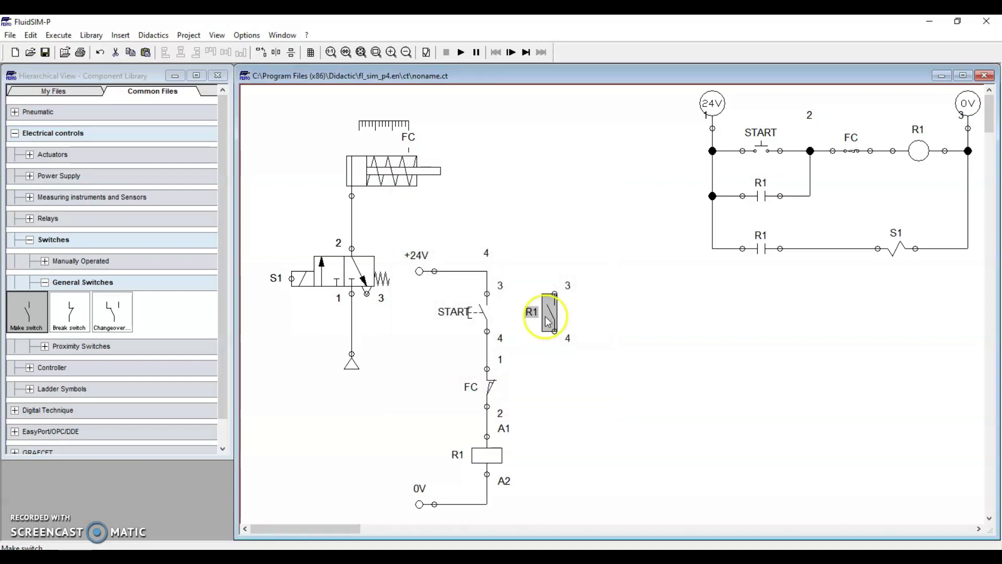
pyautogui.click(541, 369)
# - Wire the R1 make switch in parallel with START, joining the +24V line and the line between START and FC
pyautogui.moveTo(554, 295); pyautogui.dragTo(552, 295)
pyautogui.moveTo(486, 270); pyautogui.dragTo(487, 271)
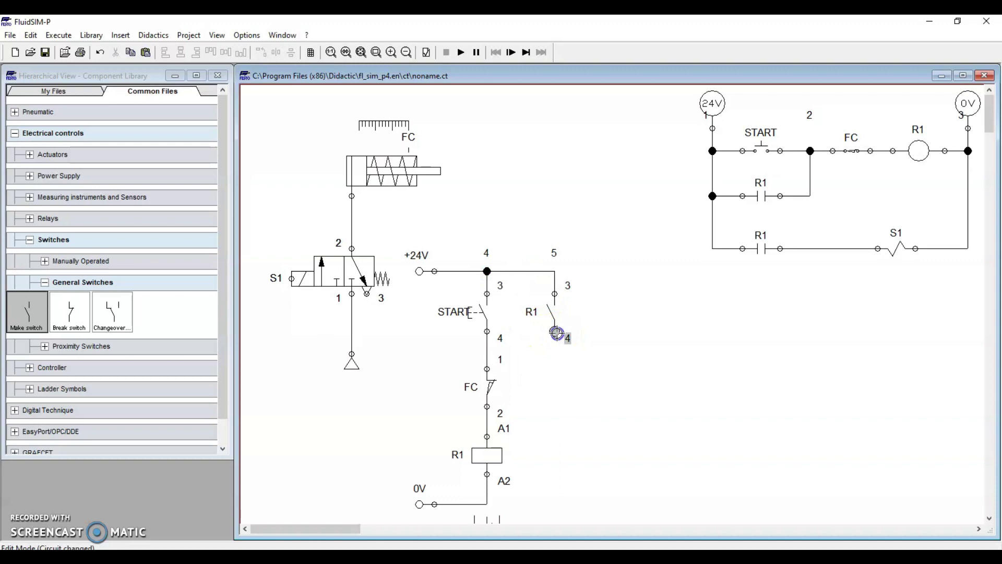
pyautogui.moveTo(554, 348); pyautogui.dragTo(494, 351)
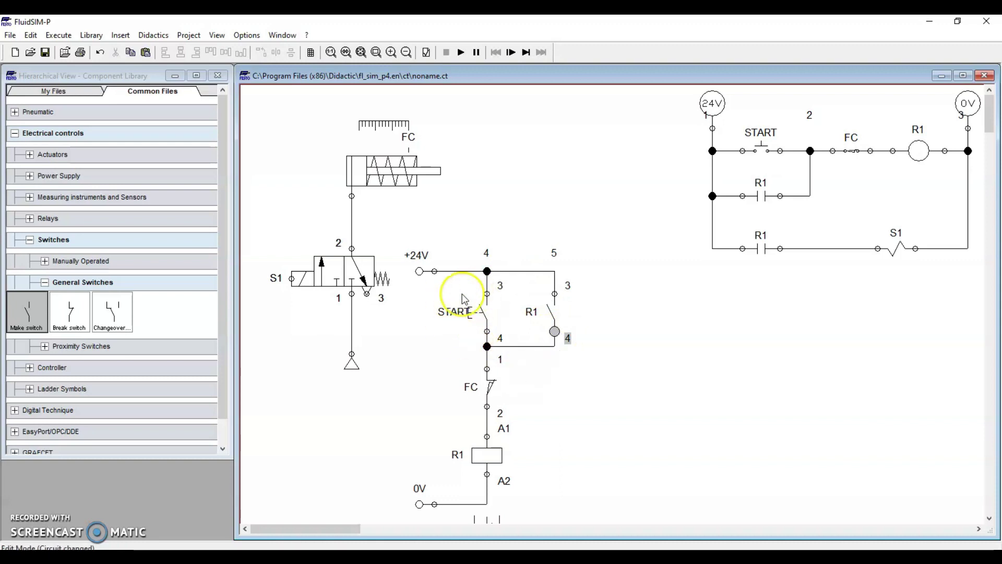
pyautogui.click(619, 397)
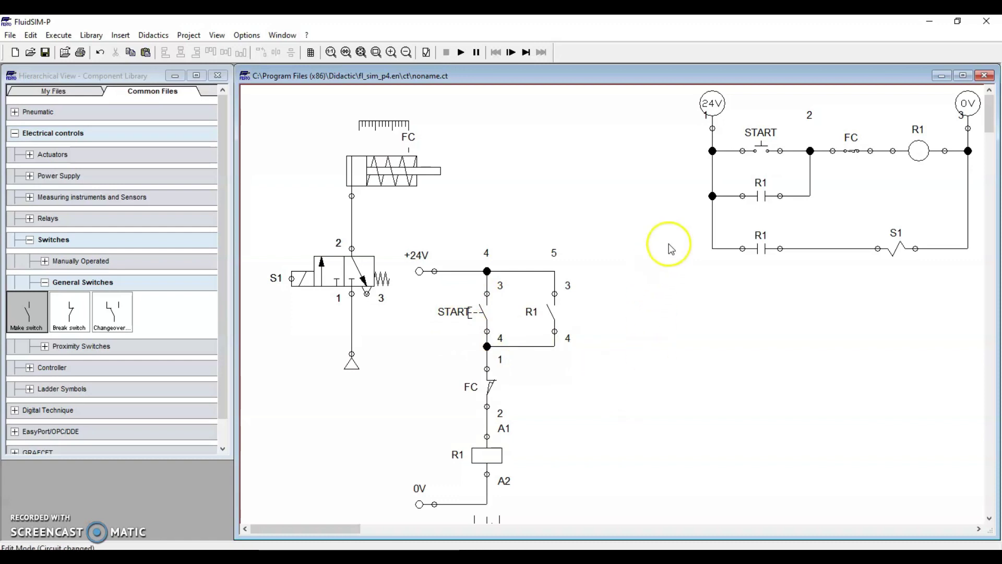
# - Duplicate the R1 make switch and place the copy to its right at the same height
pyautogui.moveTo(679, 224); pyautogui.dragTo(978, 278)
pyautogui.click(893, 301)
pyautogui.click(549, 315)
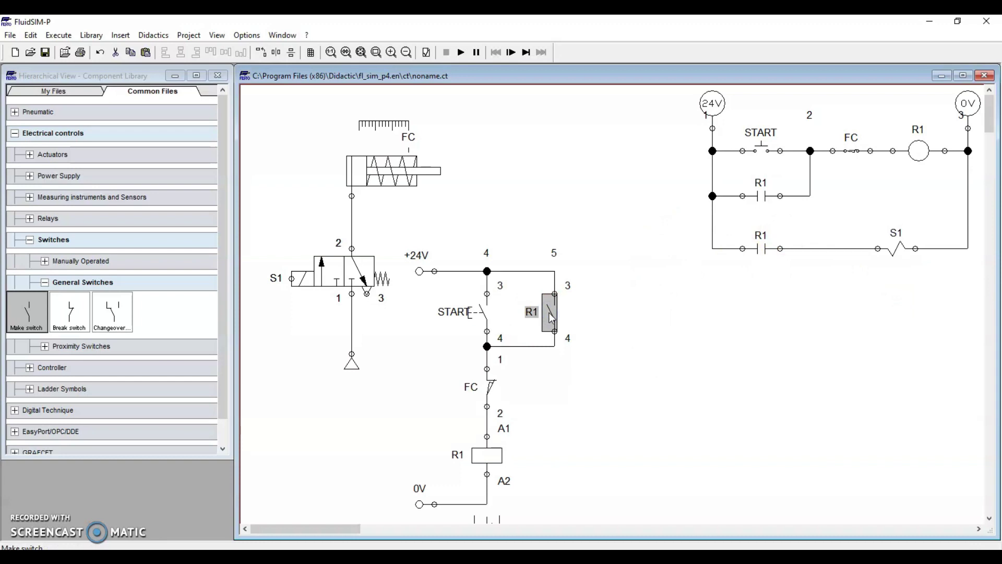
pyautogui.hotkey('ctrl', 'v')
pyautogui.moveTo(630, 329); pyautogui.dragTo(607, 306)
pyautogui.click(611, 373)
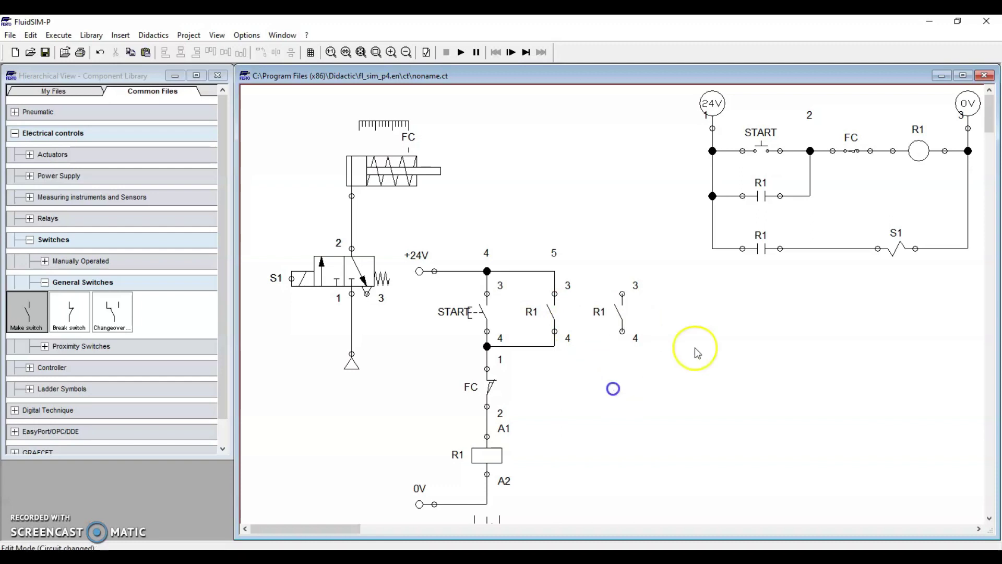
# - Place a valve solenoid below the second R1 make switch, level with the relay coil, and label it S1
pyautogui.click(45, 282)
pyautogui.click(31, 219)
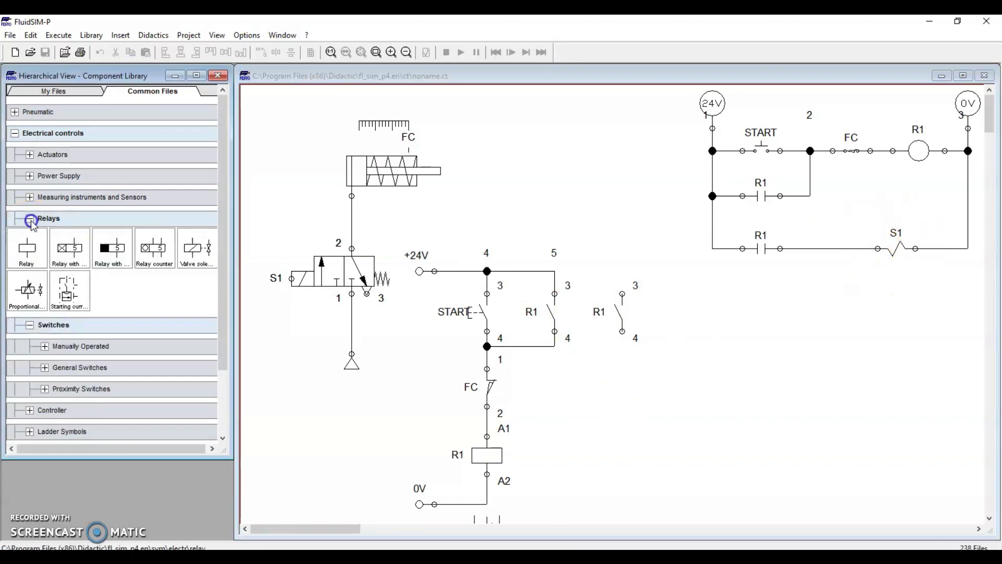
pyautogui.moveTo(197, 258); pyautogui.dragTo(635, 471)
pyautogui.doubleClick(631, 456)
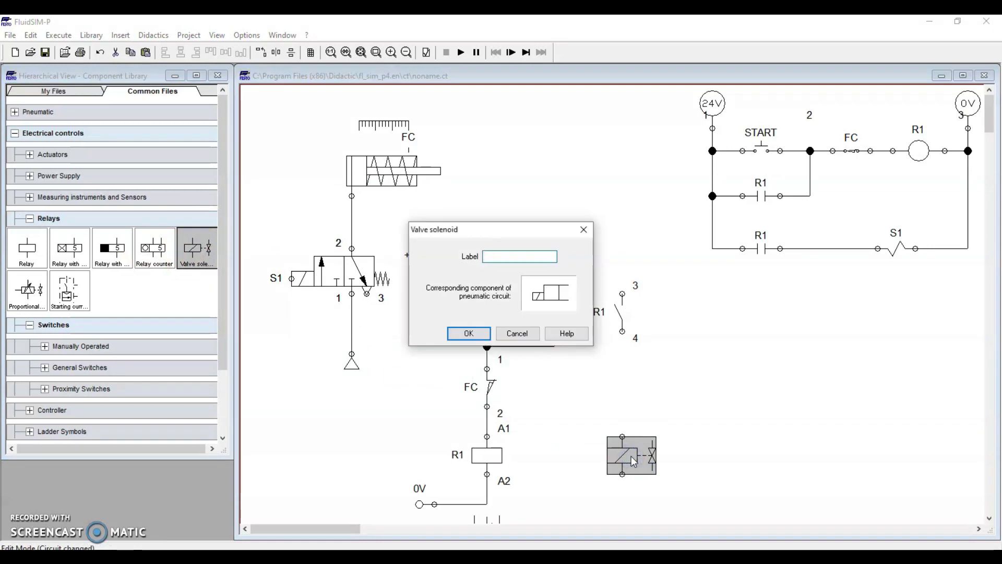
pyautogui.write('S1')
pyautogui.press('Return')
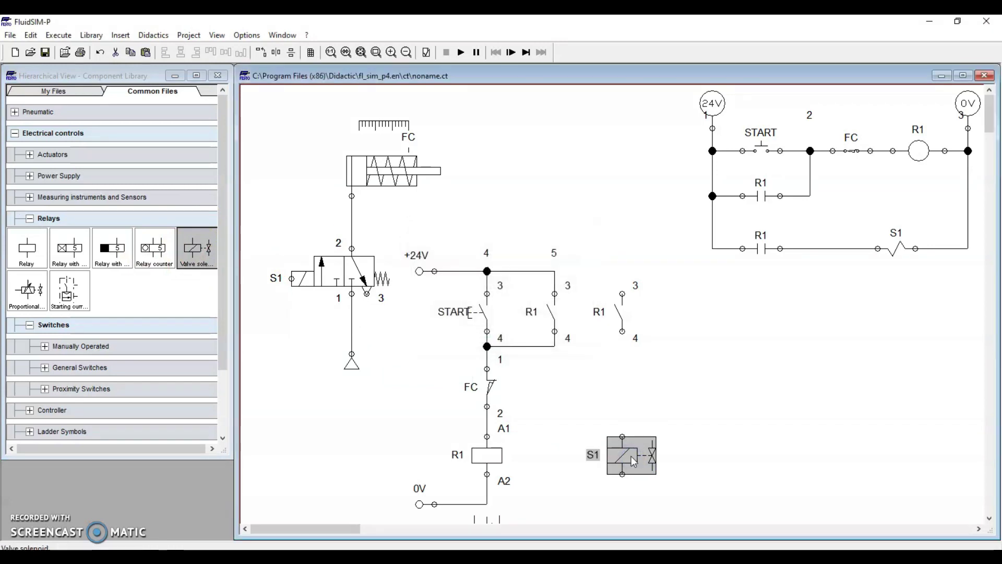
pyautogui.click(631, 403)
# - Wire the second R1 make switch and the S1 solenoid in series between the +24V and 0V lines
pyautogui.moveTo(622, 331); pyautogui.dragTo(622, 436)
pyautogui.click(656, 398)
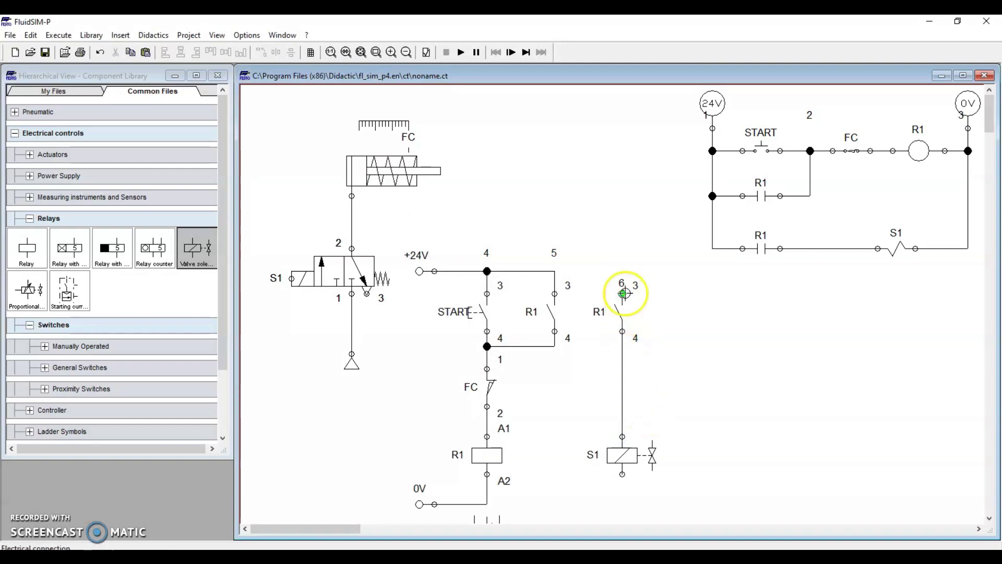
pyautogui.moveTo(554, 271); pyautogui.dragTo(554, 271)
pyautogui.moveTo(623, 474); pyautogui.dragTo(487, 504)
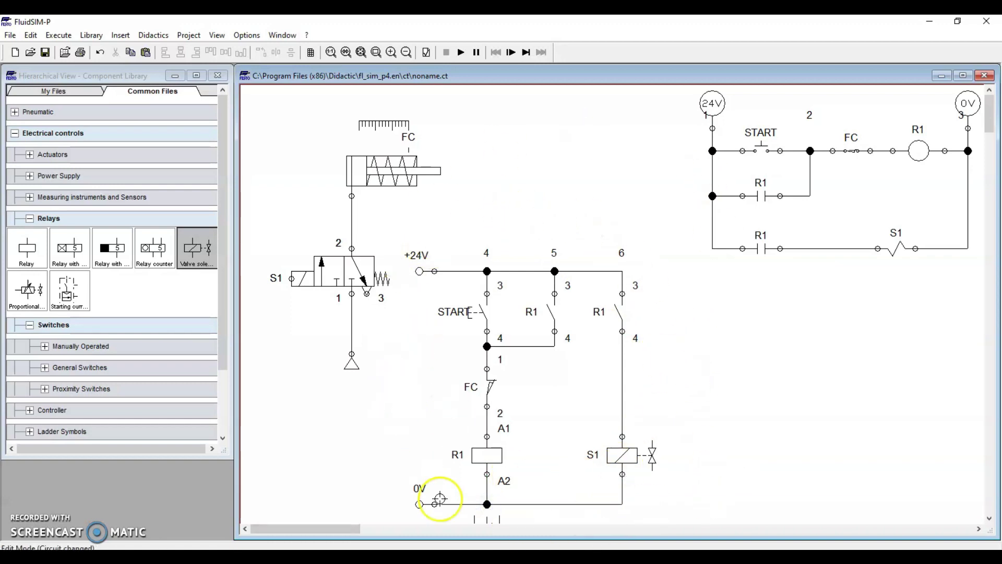
# - Delete the entire old ladder diagram, leaving the pneumatic circuit and the standard-symbol electrical circuit
pyautogui.moveTo(686, 95); pyautogui.dragTo(834, 269)
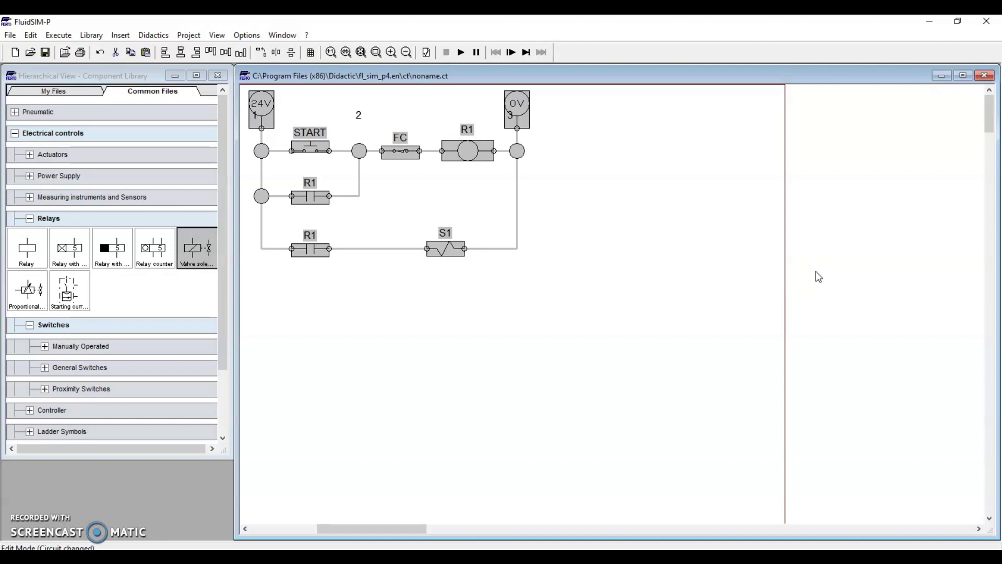
pyautogui.press('Delete')
pyautogui.moveTo(416, 529); pyautogui.dragTo(320, 528)
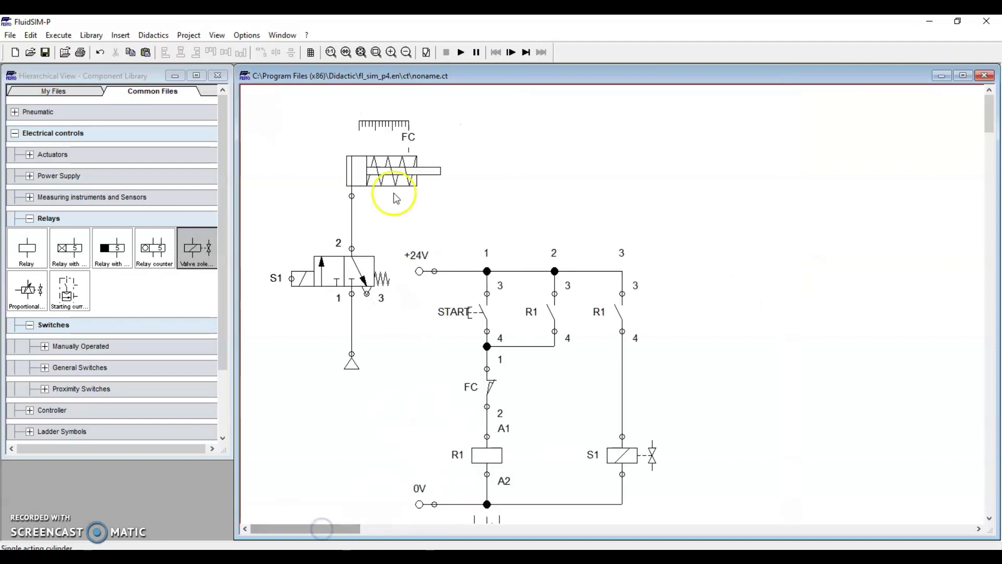
# - Simulate the circuit and actuate the START pushbutton several times to test the cylinder's extension and return
pyautogui.click(460, 52)
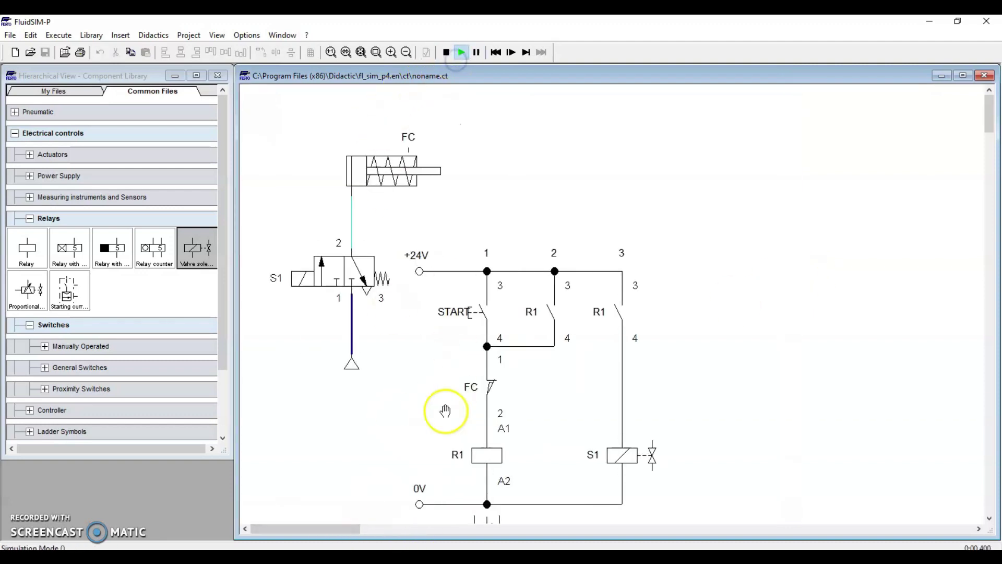
pyautogui.click(472, 312)
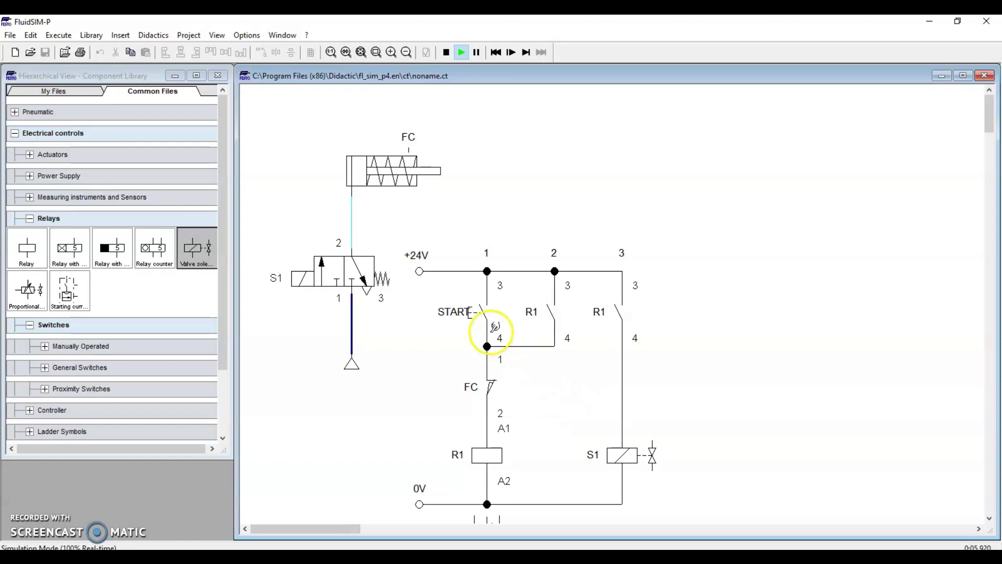
pyautogui.click(473, 313)
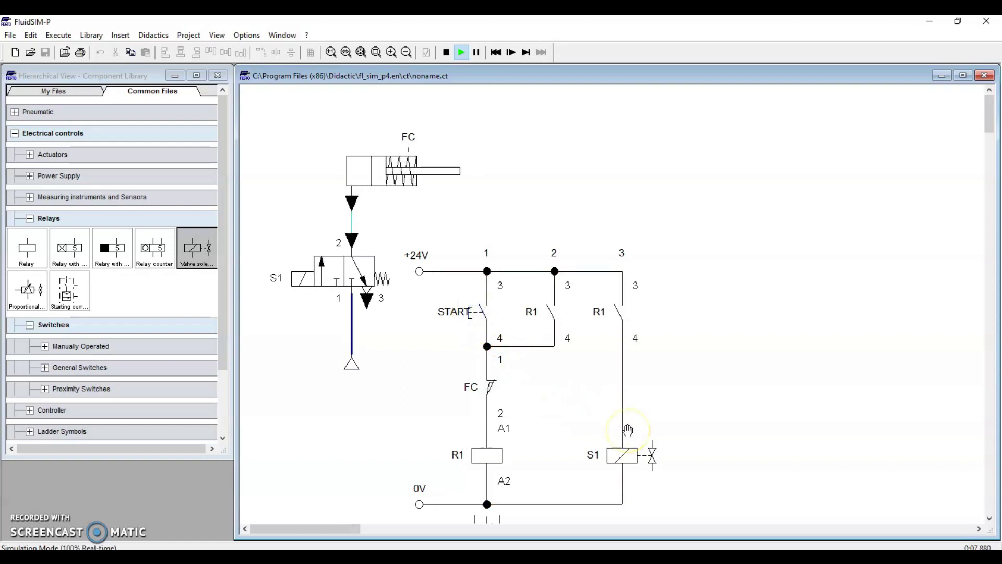
pyautogui.click(454, 313)
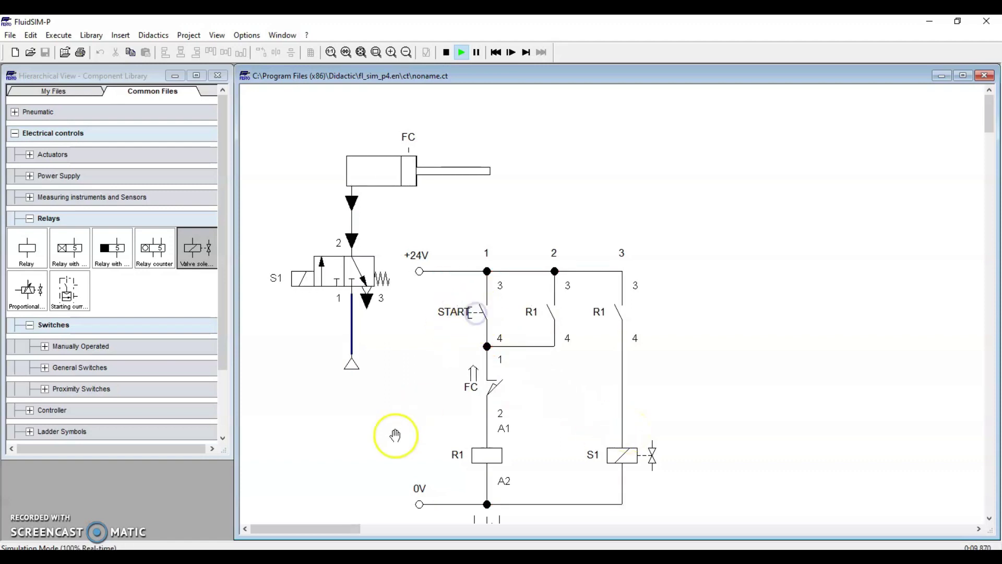
pyautogui.click(462, 313)
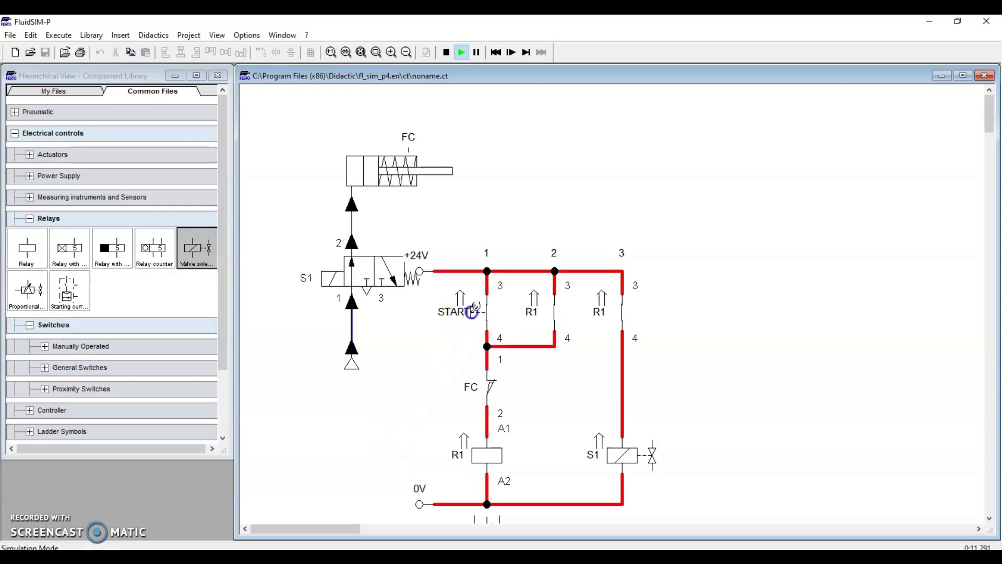
pyautogui.click(477, 314)
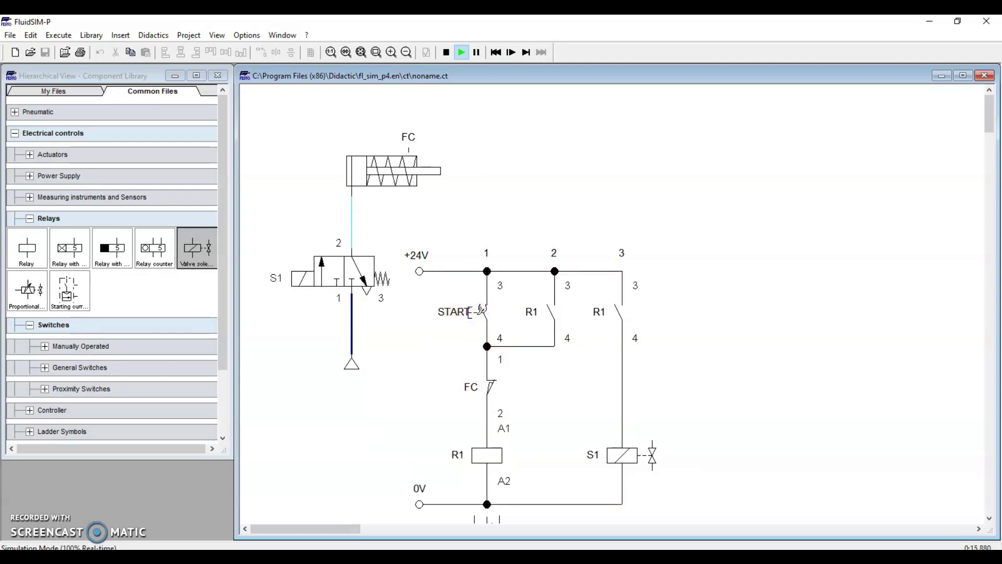